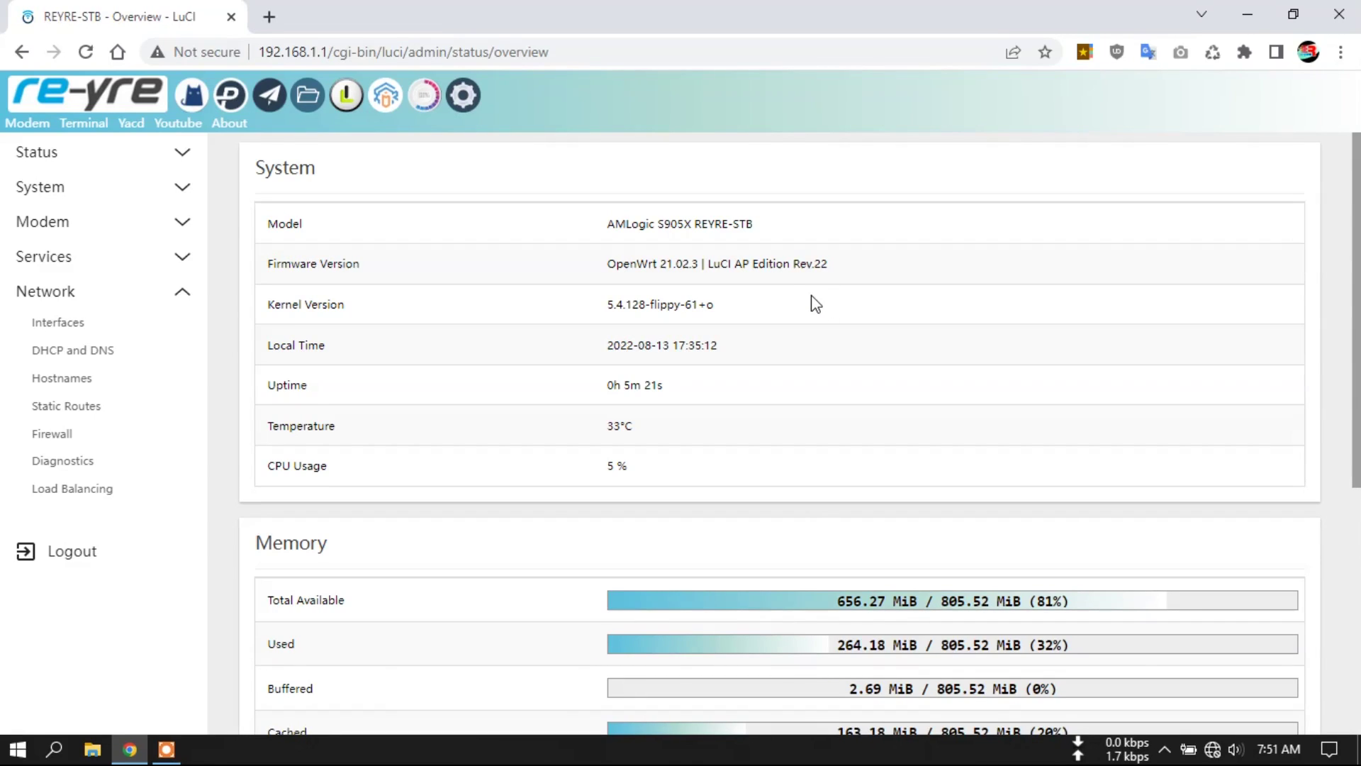
# Examine the router's status overview, including the kernel version, memory usage and active DHCP leases
pyautogui.scroll(-3, 814, 295)
pyautogui.scroll(3, 814, 295)
pyautogui.scroll(-5, 829, 371)
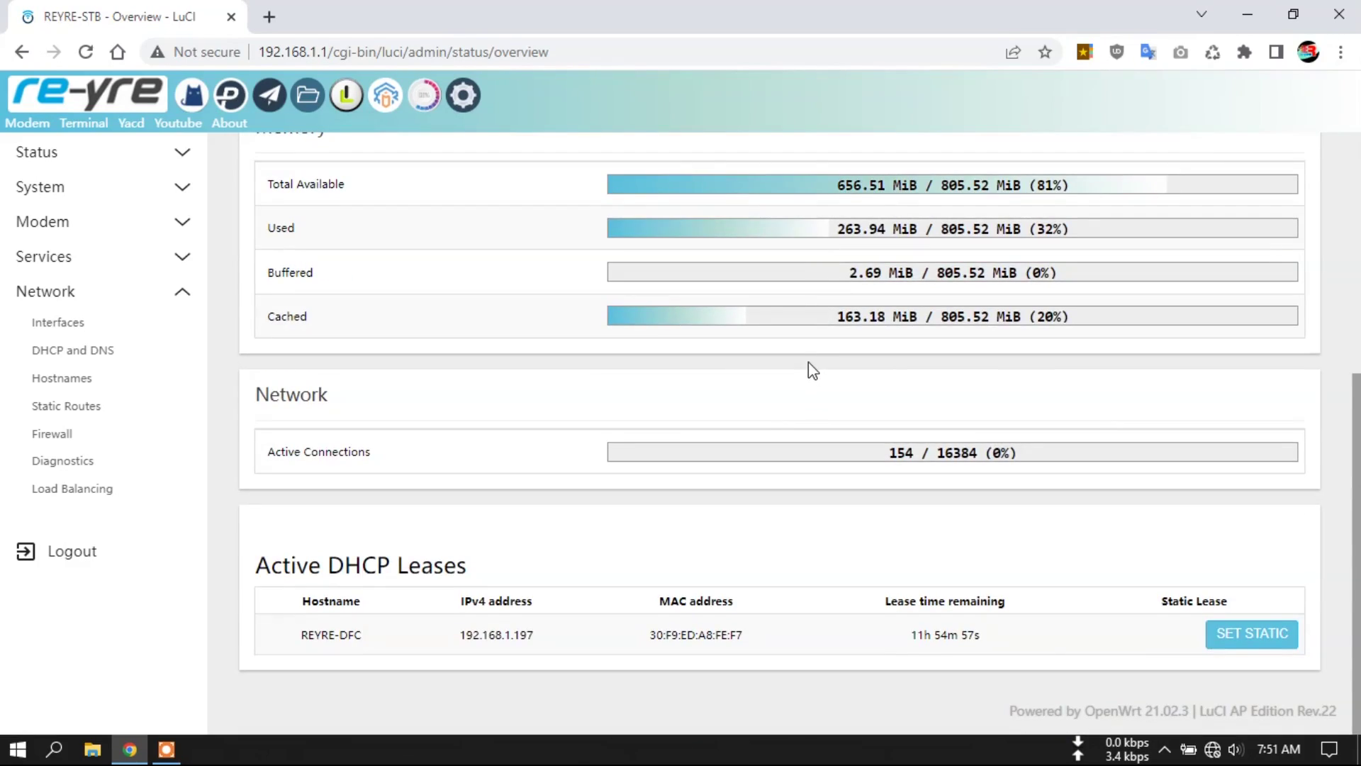
pyautogui.scroll(5, 808, 368)
pyautogui.scroll(-5, 793, 383)
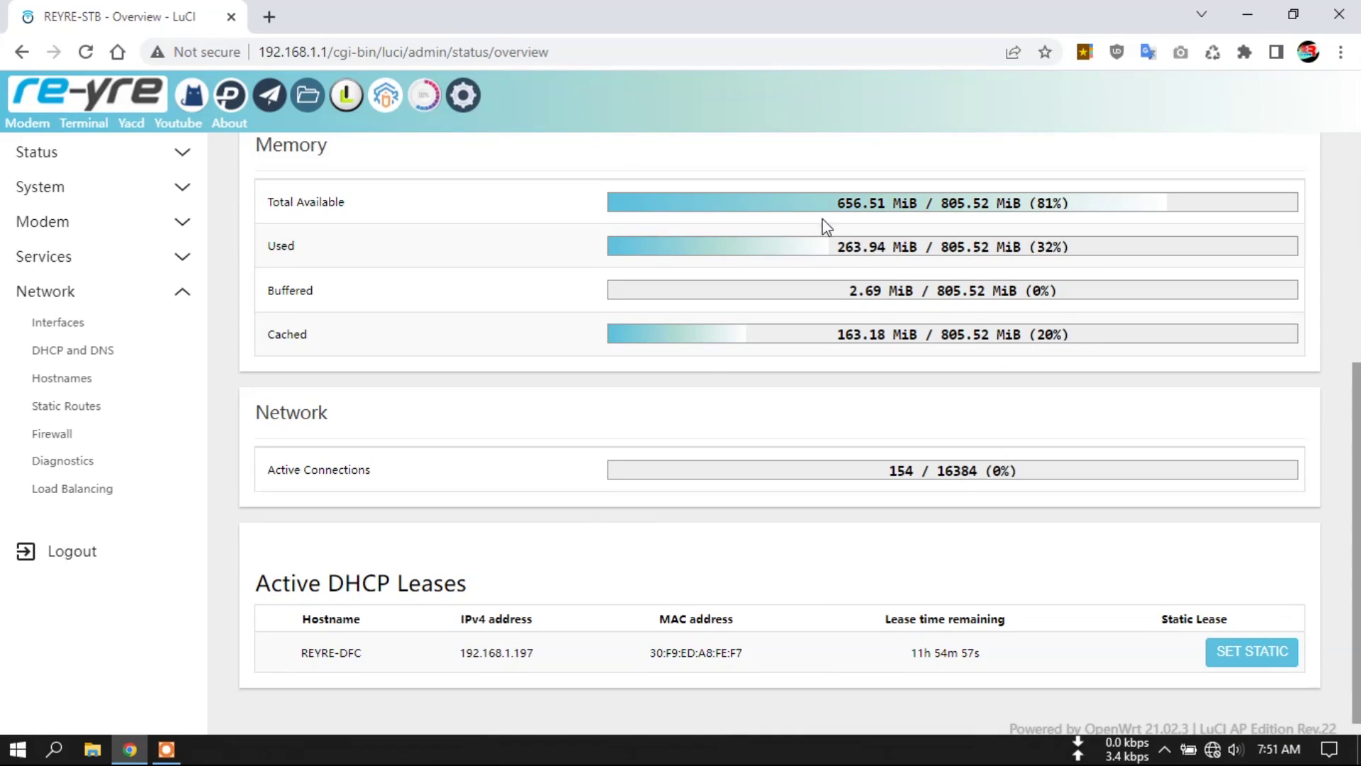
pyautogui.scroll(1, 940, 243)
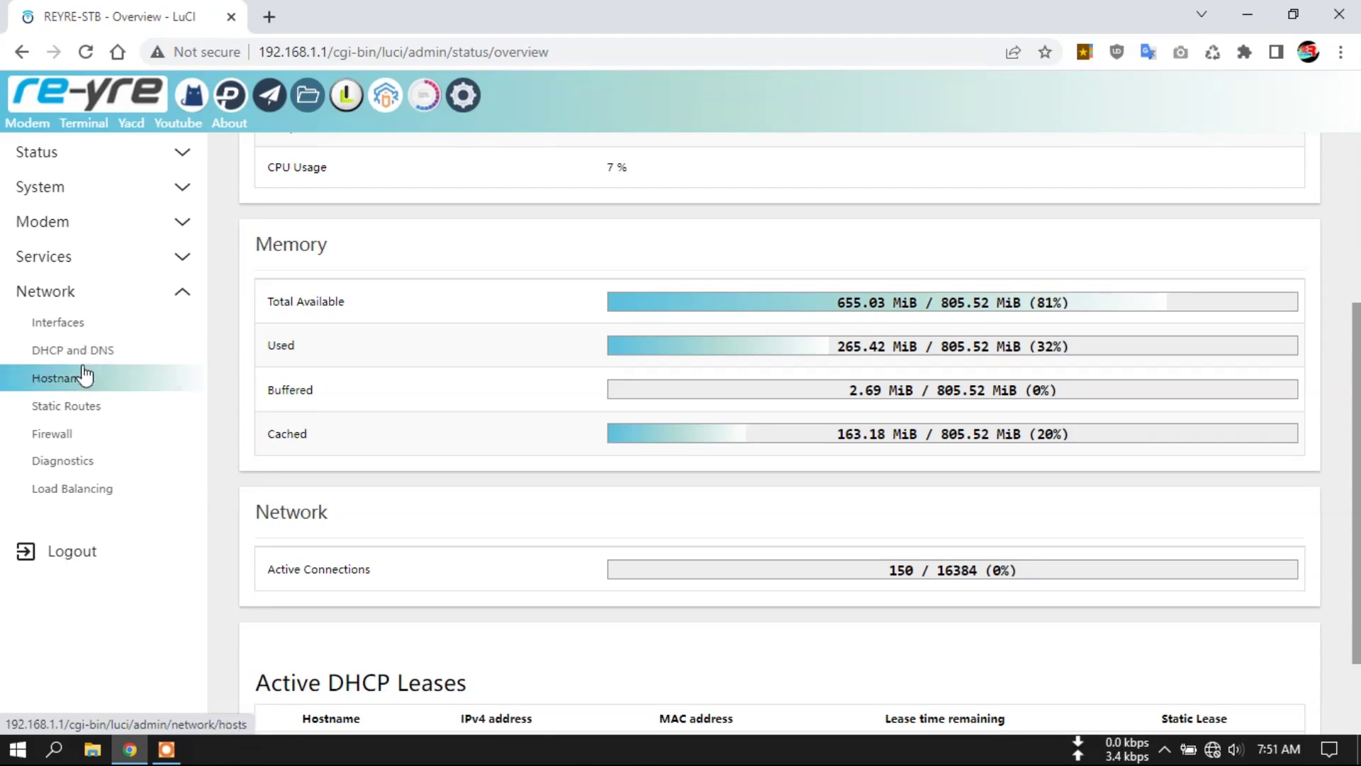
pyautogui.scroll(4, 447, 369)
pyautogui.scroll(1, 446, 369)
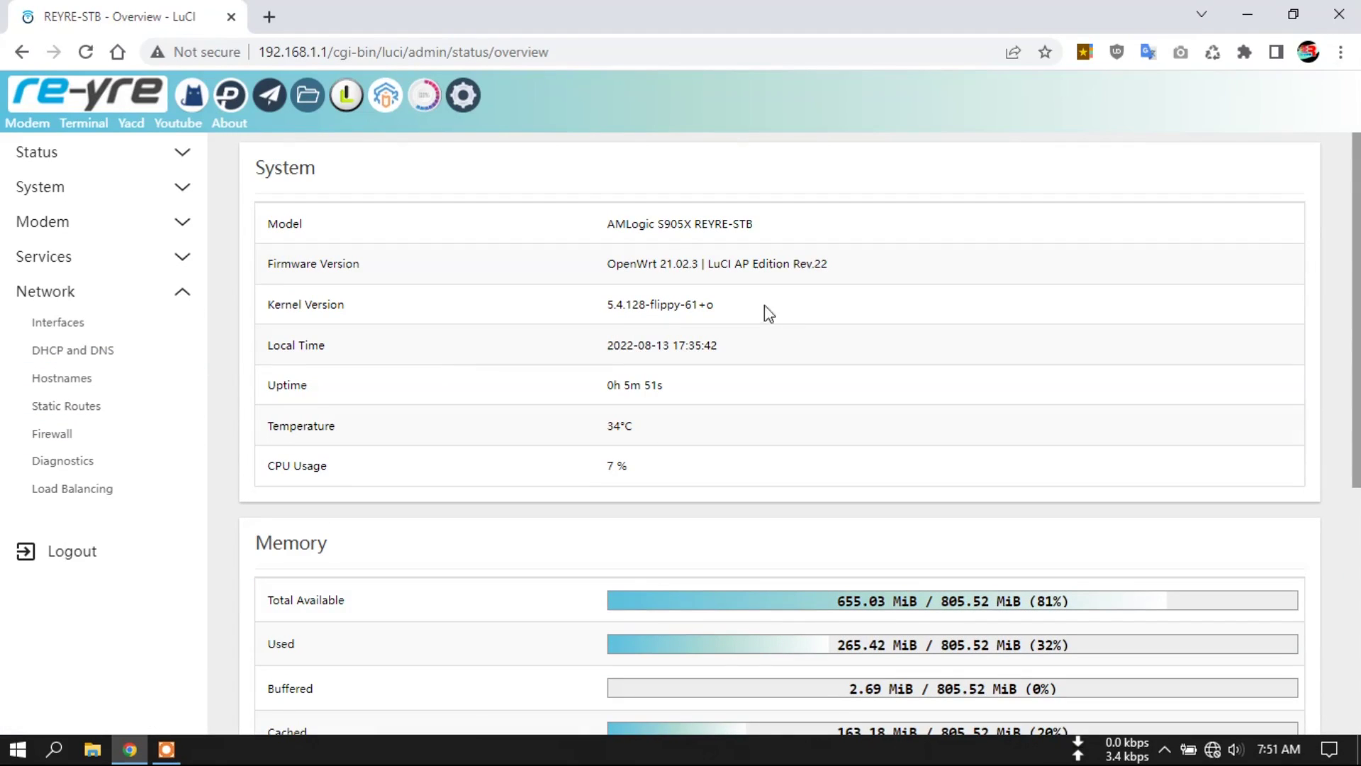
pyautogui.moveTo(608, 306); pyautogui.dragTo(731, 302)
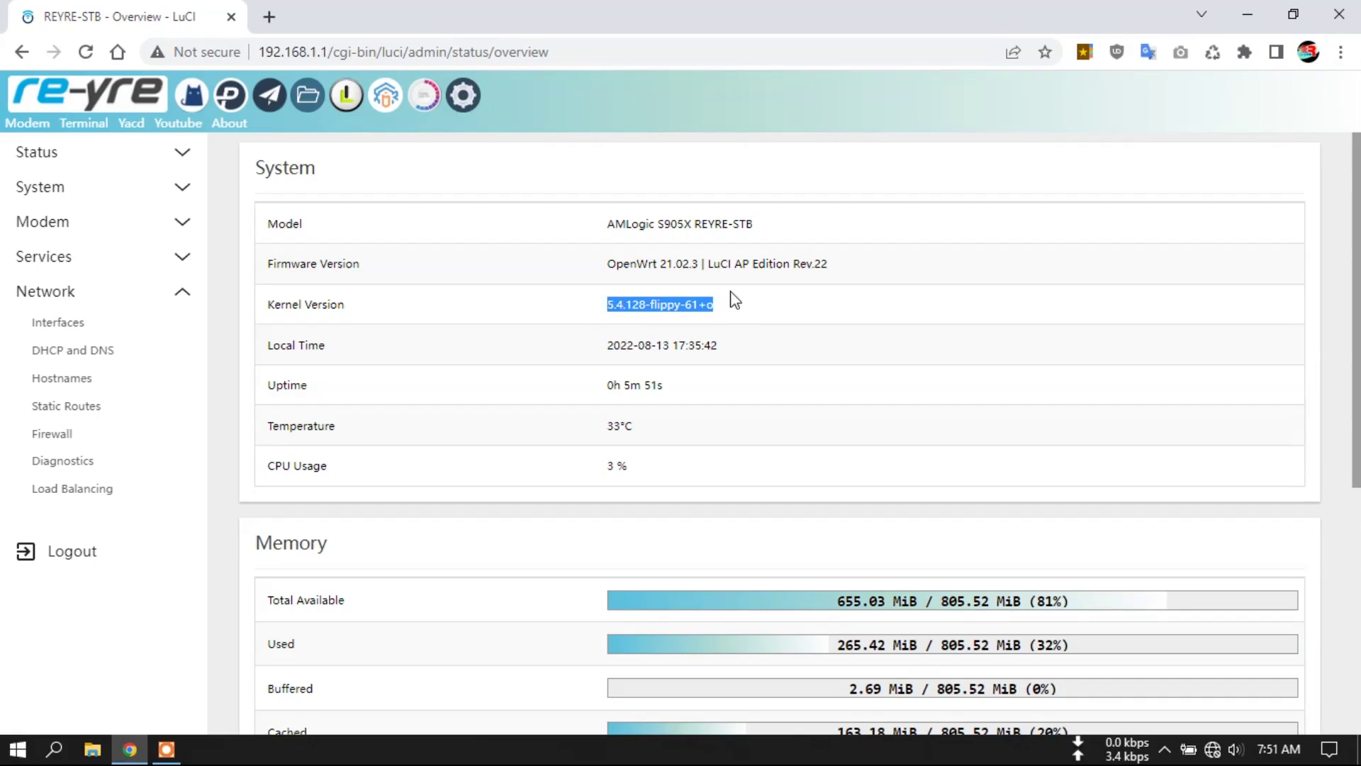
pyautogui.click(620, 322)
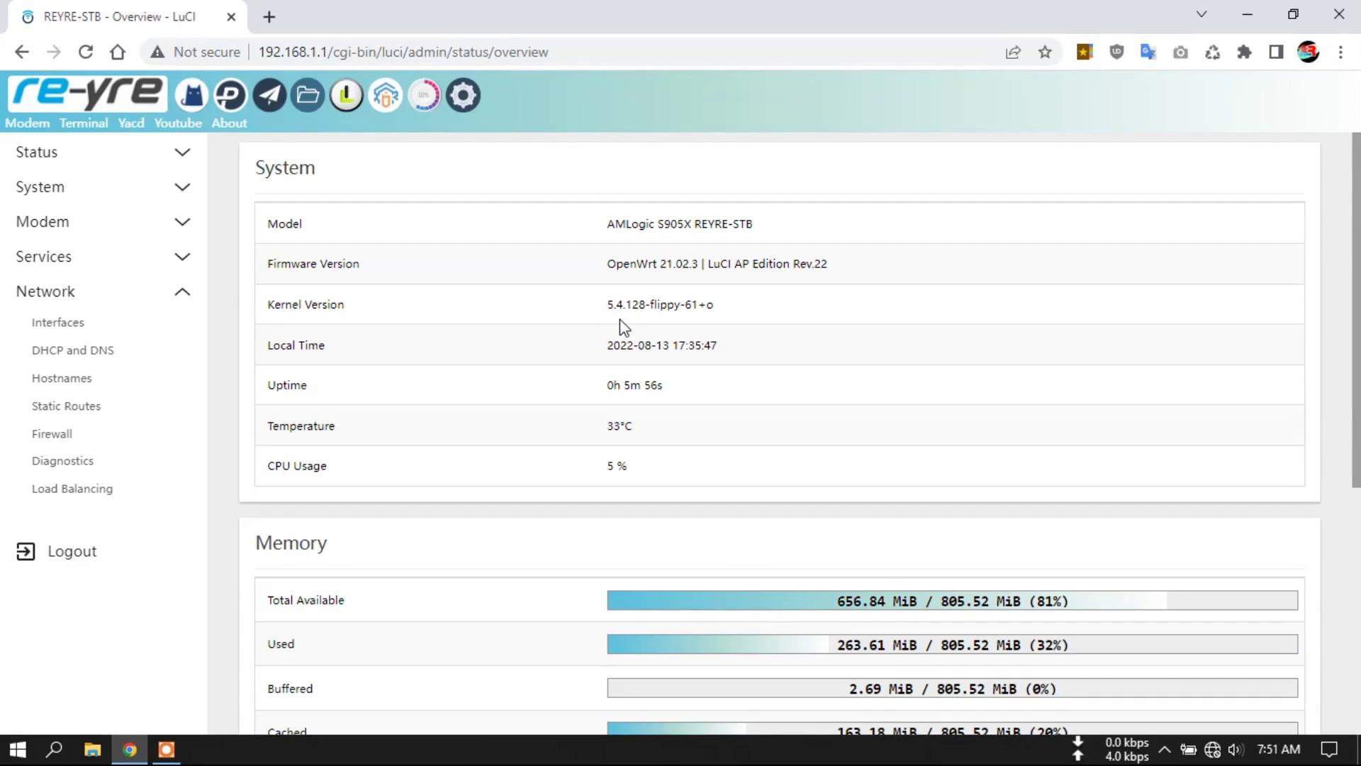
pyautogui.click(731, 298)
pyautogui.scroll(-4, 815, 420)
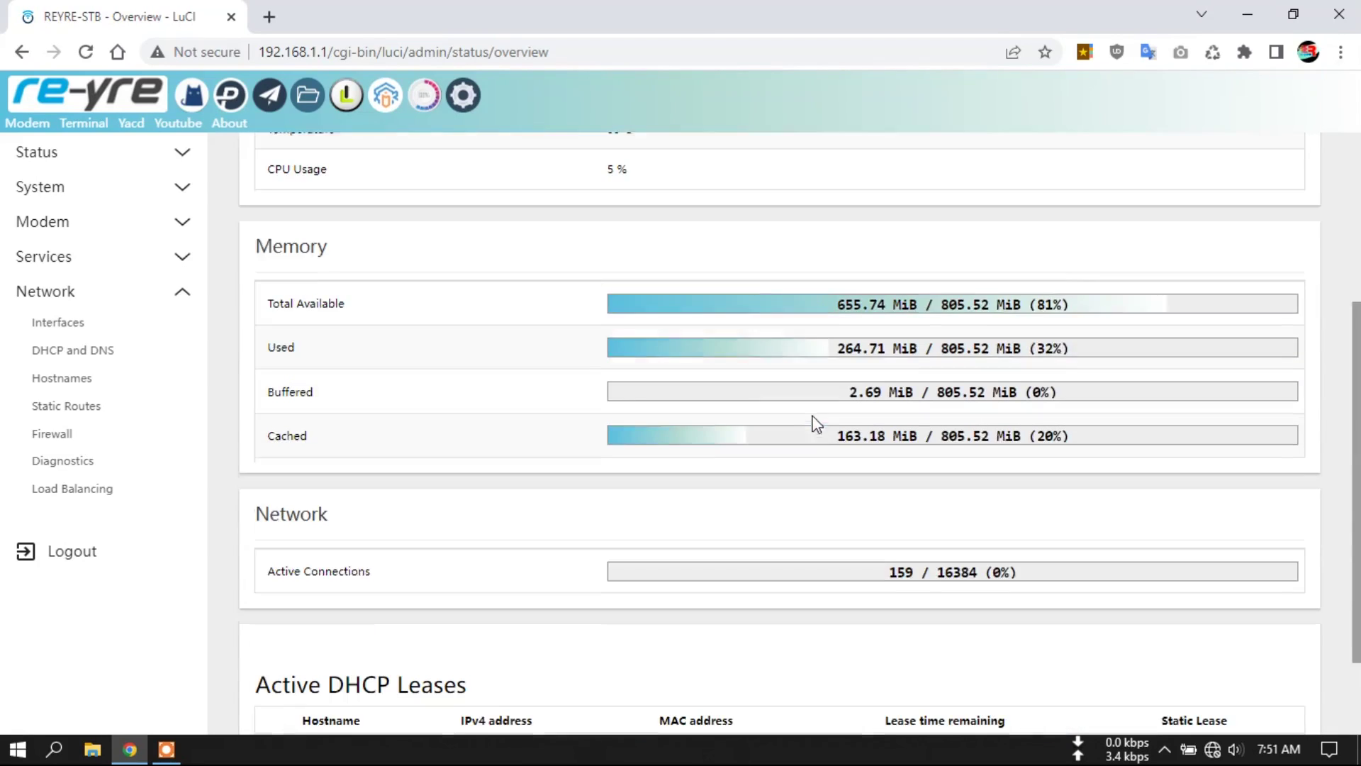
pyautogui.scroll(4, 851, 444)
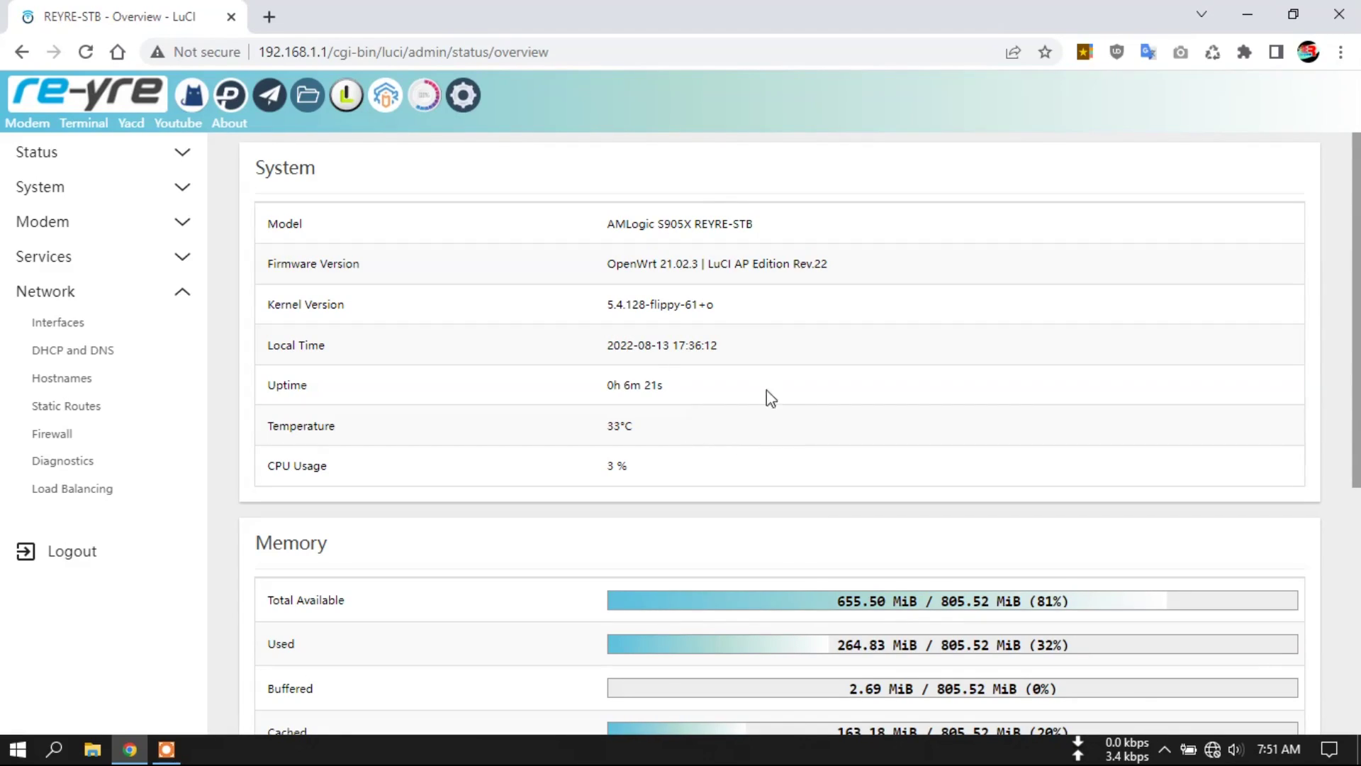
# Open the mnt/mmcblk1p4 folder in the router's file manager
pyautogui.click(176, 187)
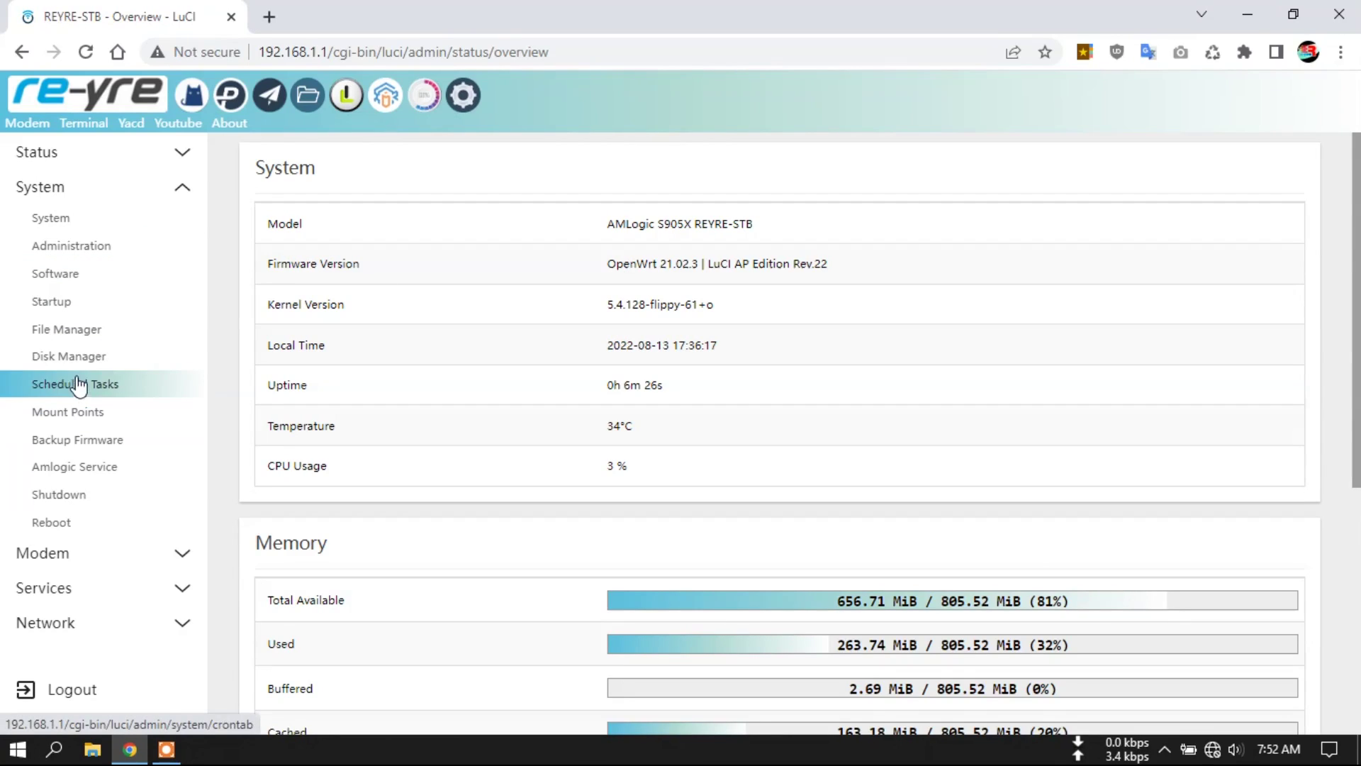
pyautogui.click(80, 329)
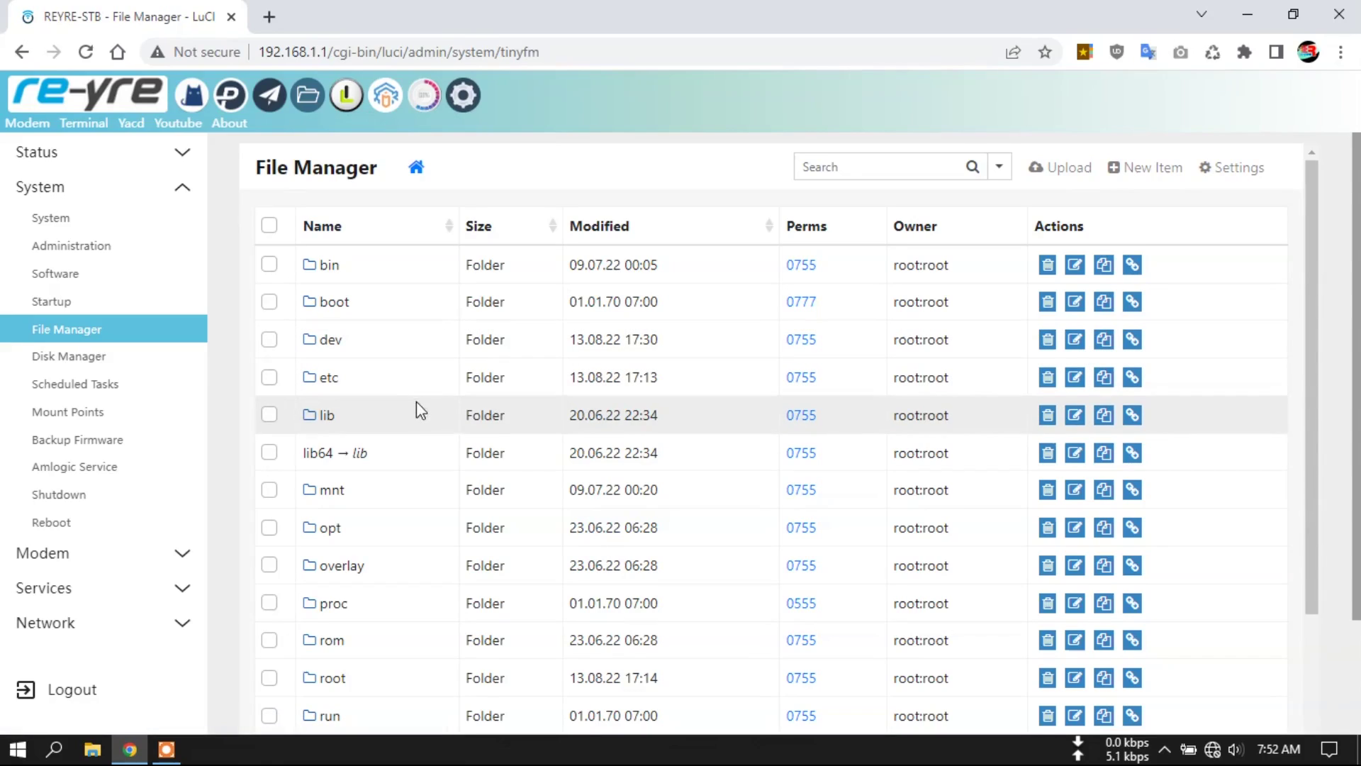
pyautogui.click(332, 490)
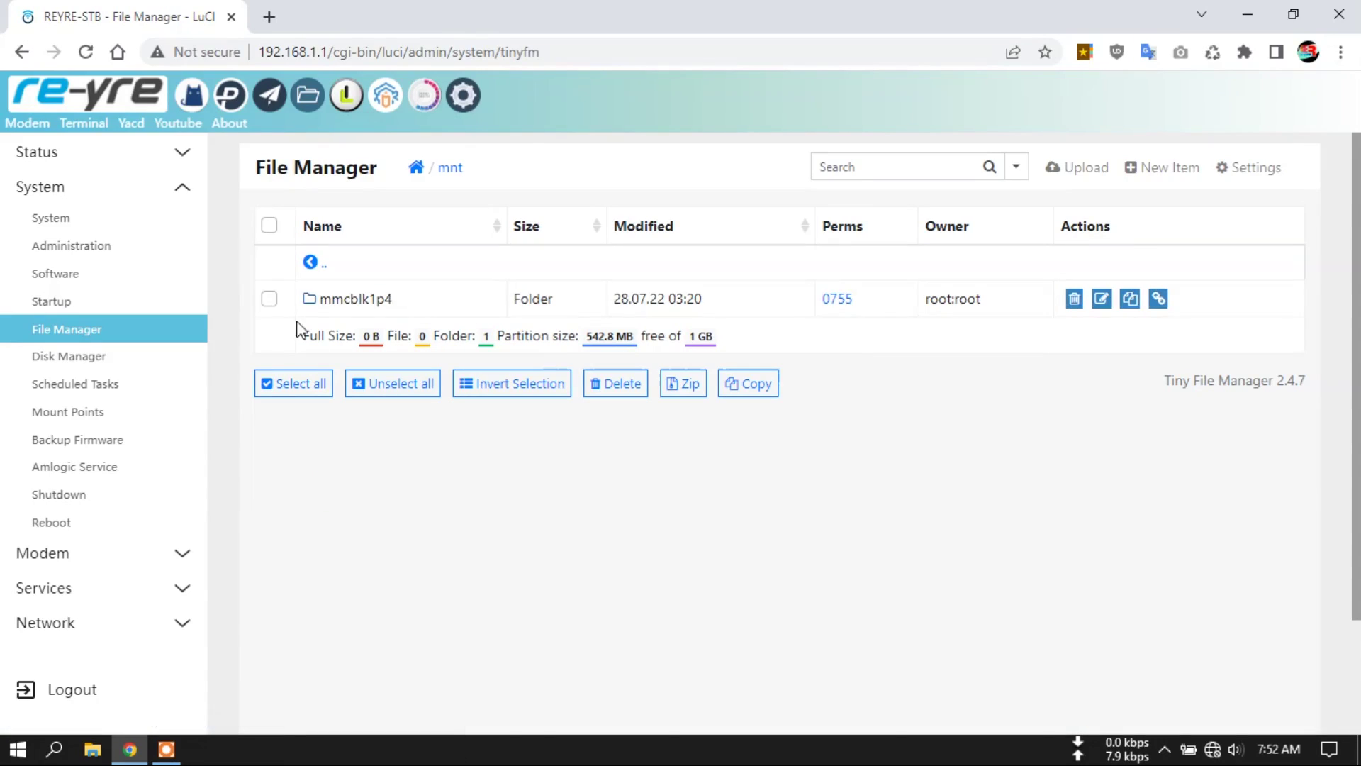
pyautogui.click(353, 306)
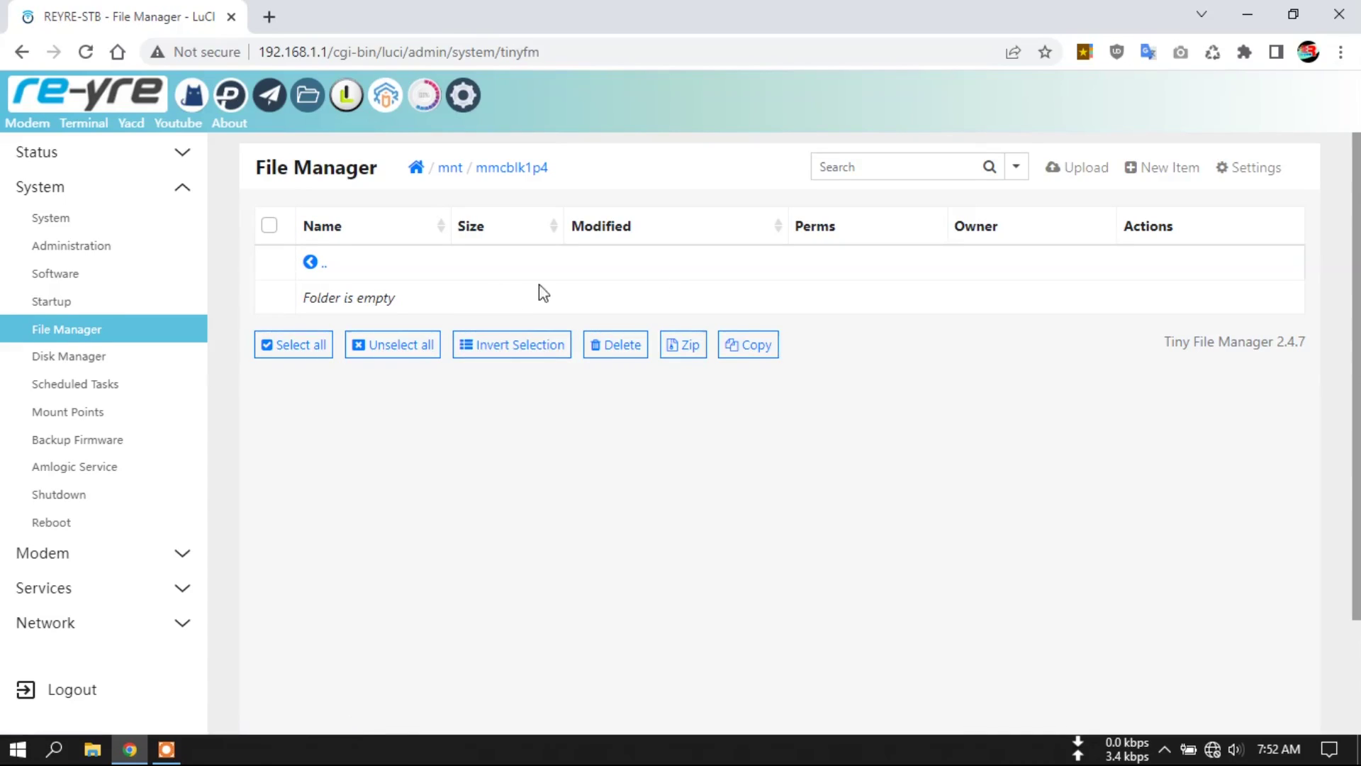
# Upload the boot, dtb-amlogic and modules 5.4.185 tar.gz files from Downloads/kernel/5.4.185-B-v1-v2/BUILDER into mmcblk1p4 and list that folder
pyautogui.click(1085, 168)
pyautogui.click(784, 413)
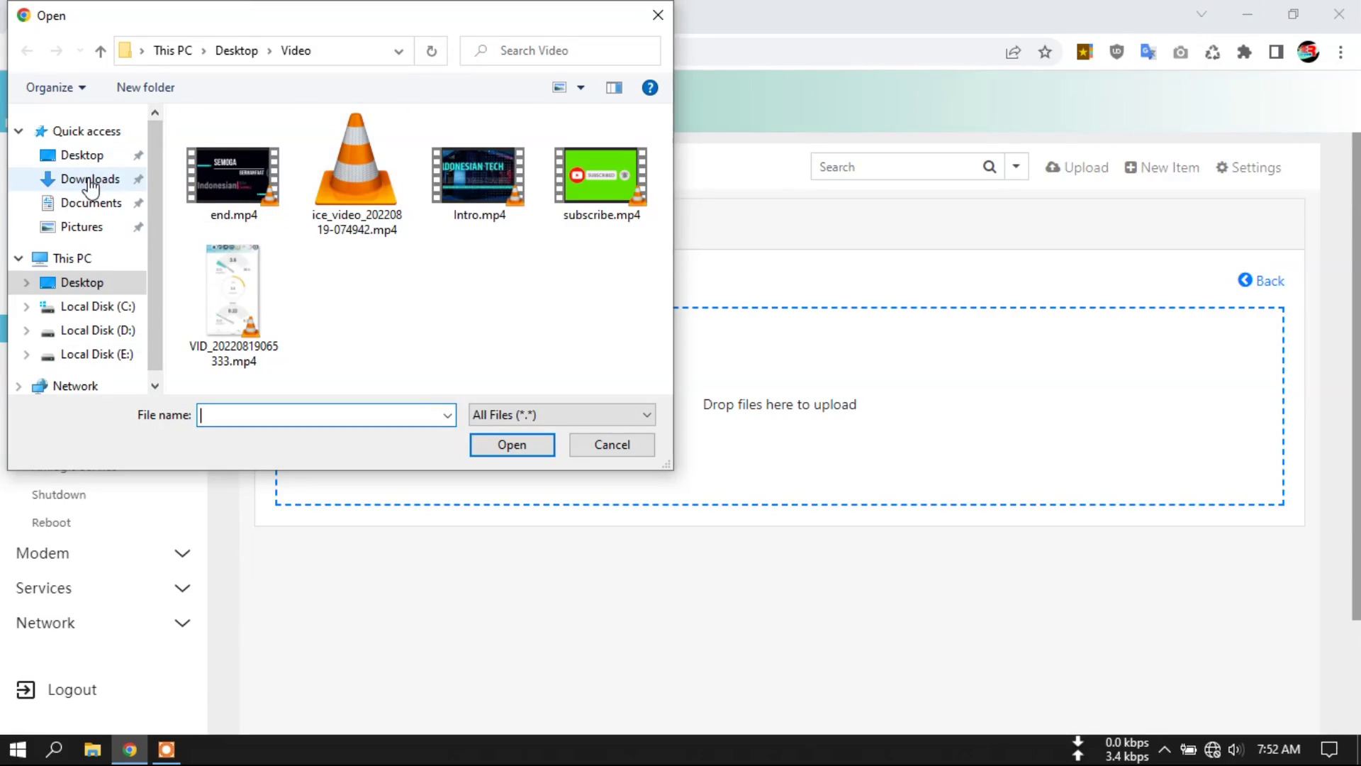
pyautogui.click(91, 179)
pyautogui.doubleClick(221, 187)
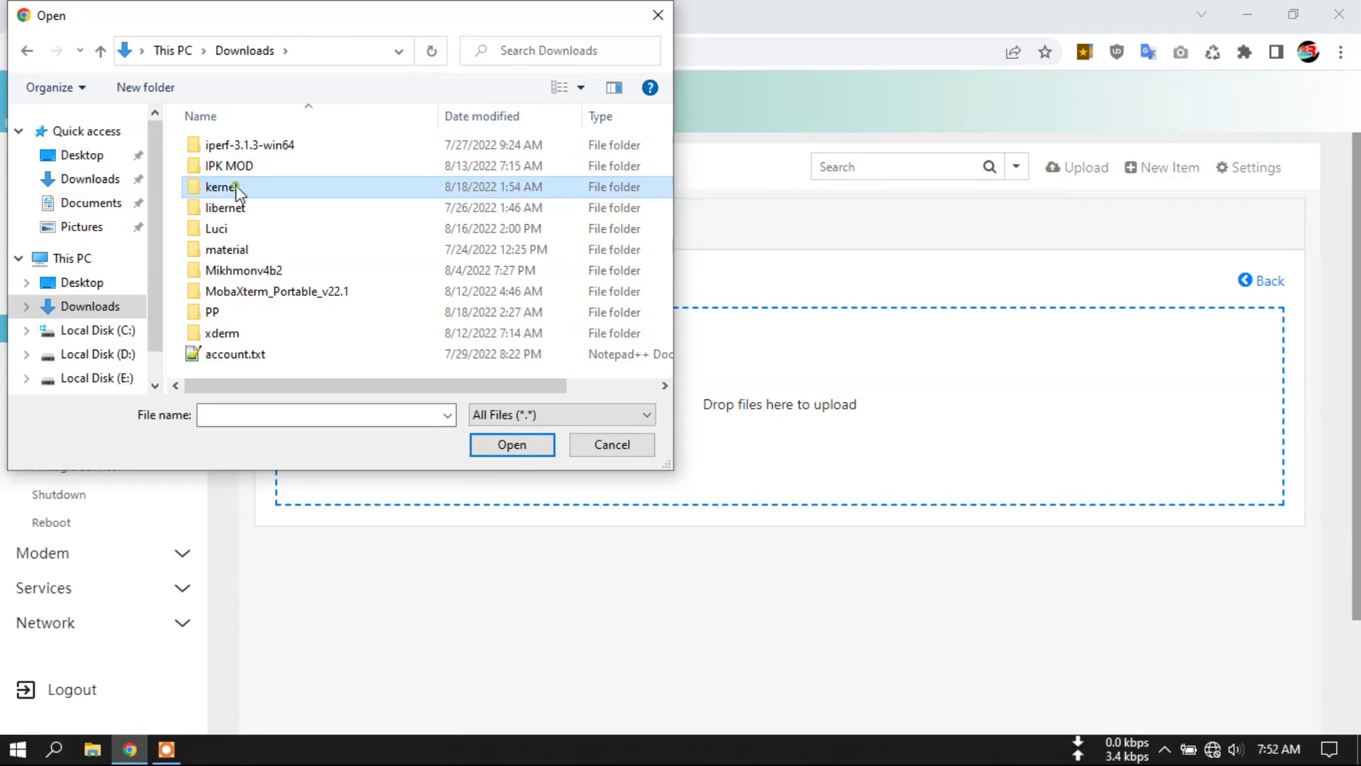
pyautogui.click(248, 188)
pyautogui.doubleClick(248, 188)
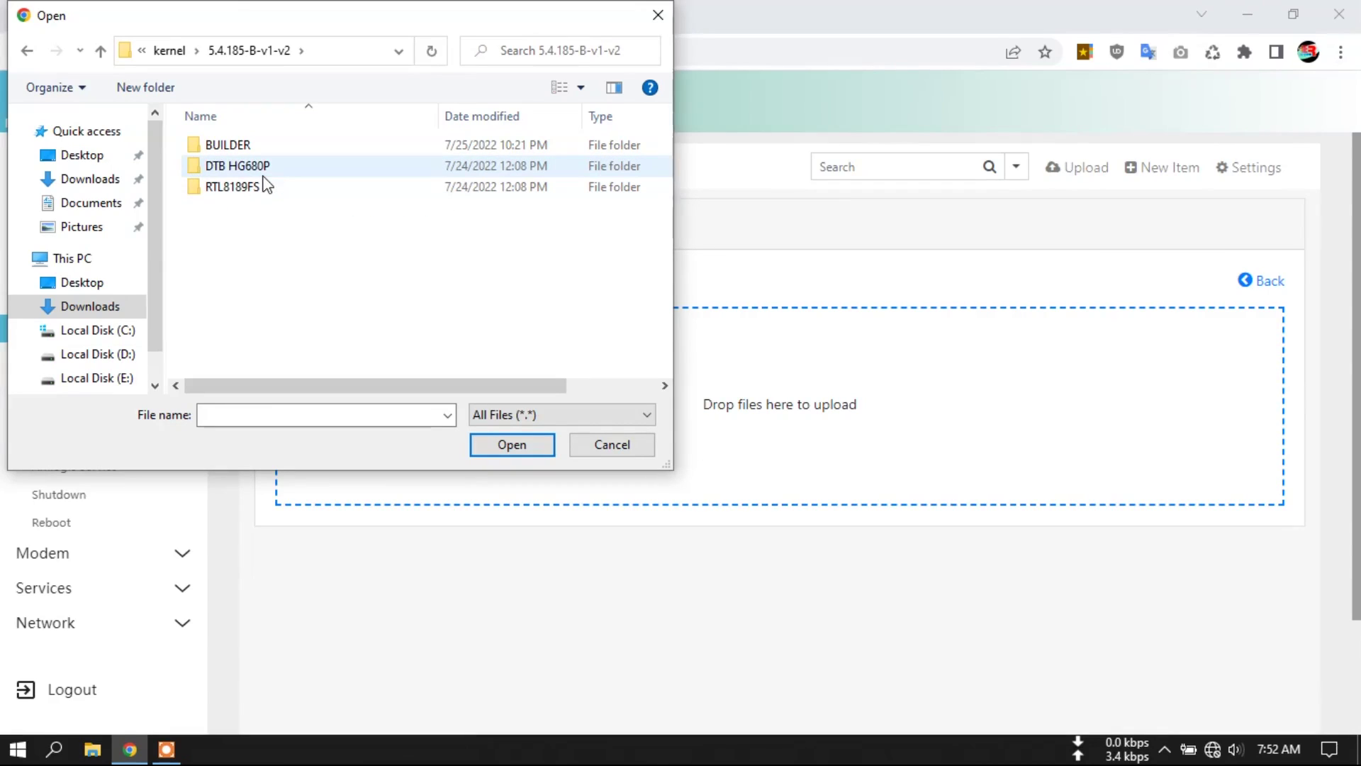
pyautogui.moveTo(385, 20); pyautogui.dragTo(406, 44)
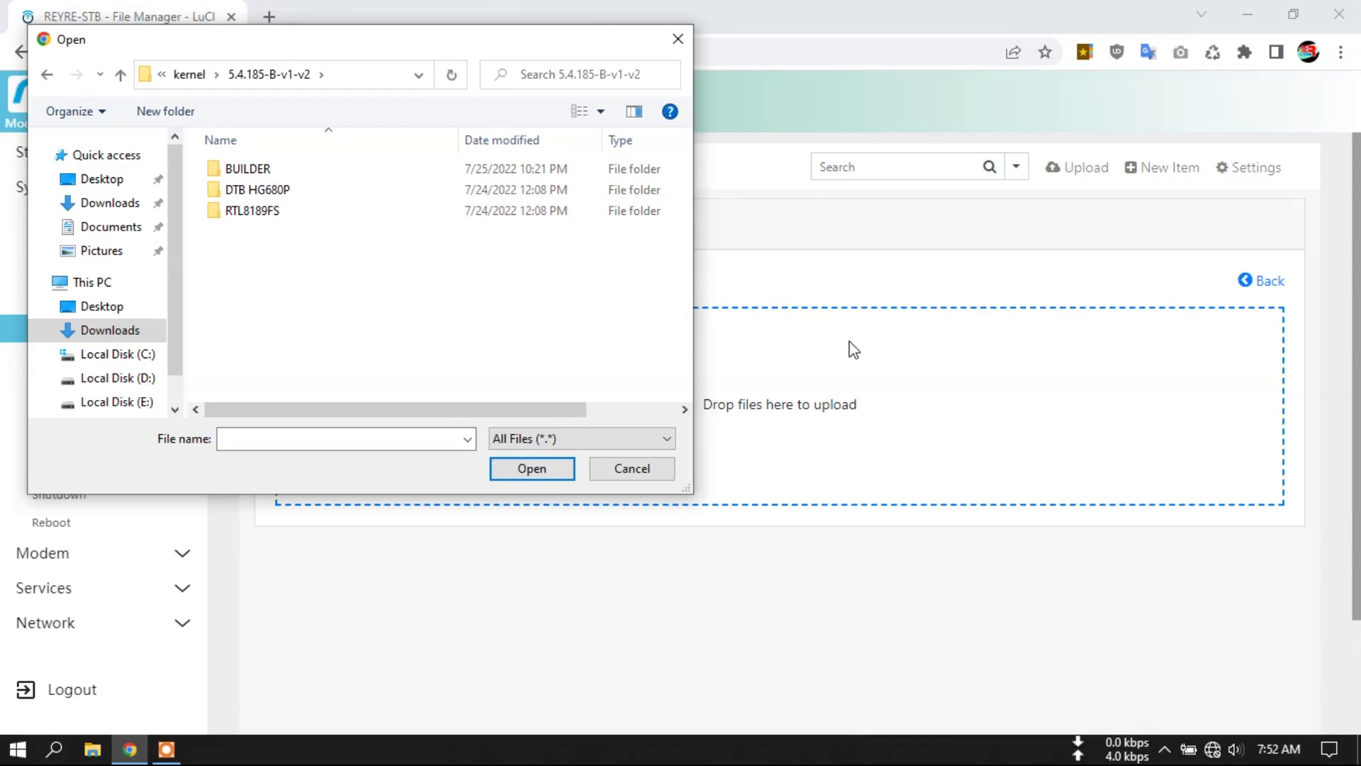
pyautogui.doubleClick(258, 170)
pyautogui.moveTo(377, 256); pyautogui.dragTo(240, 167)
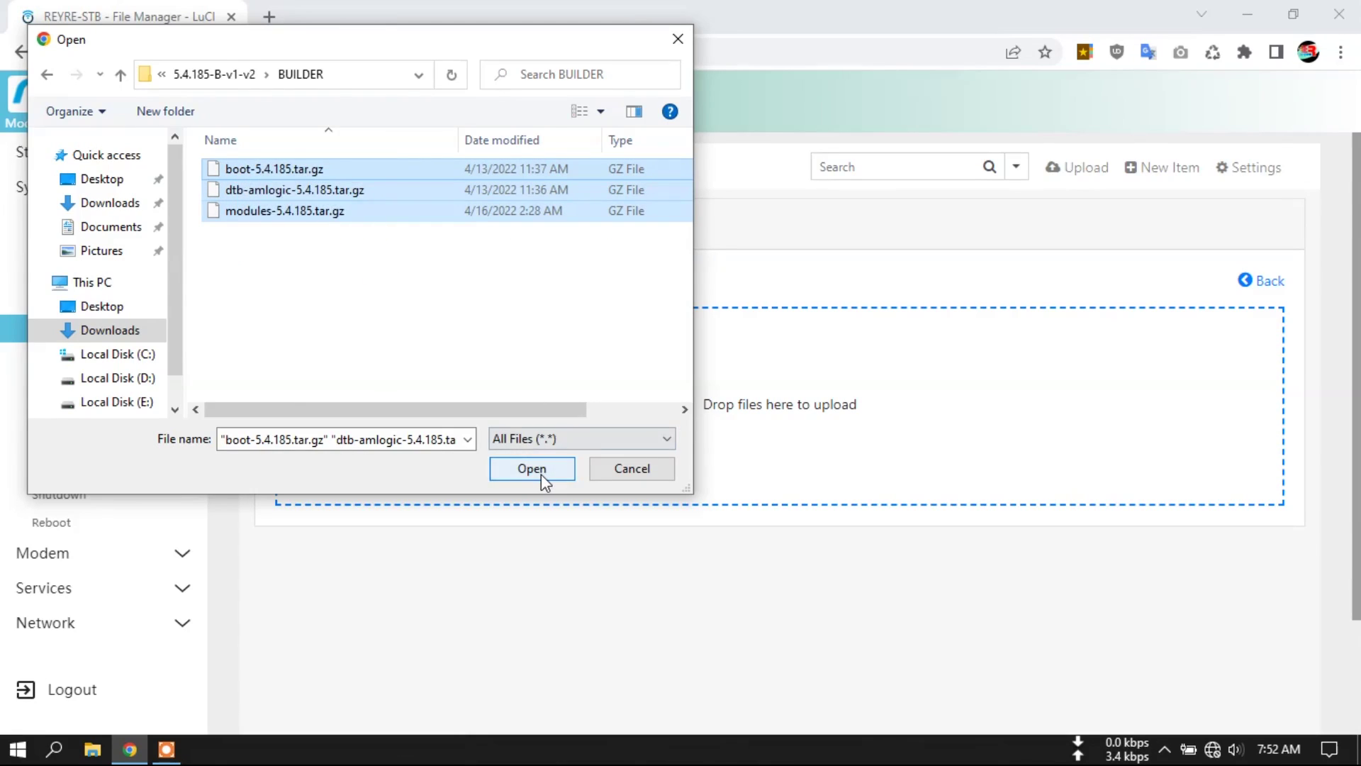
pyautogui.click(542, 474)
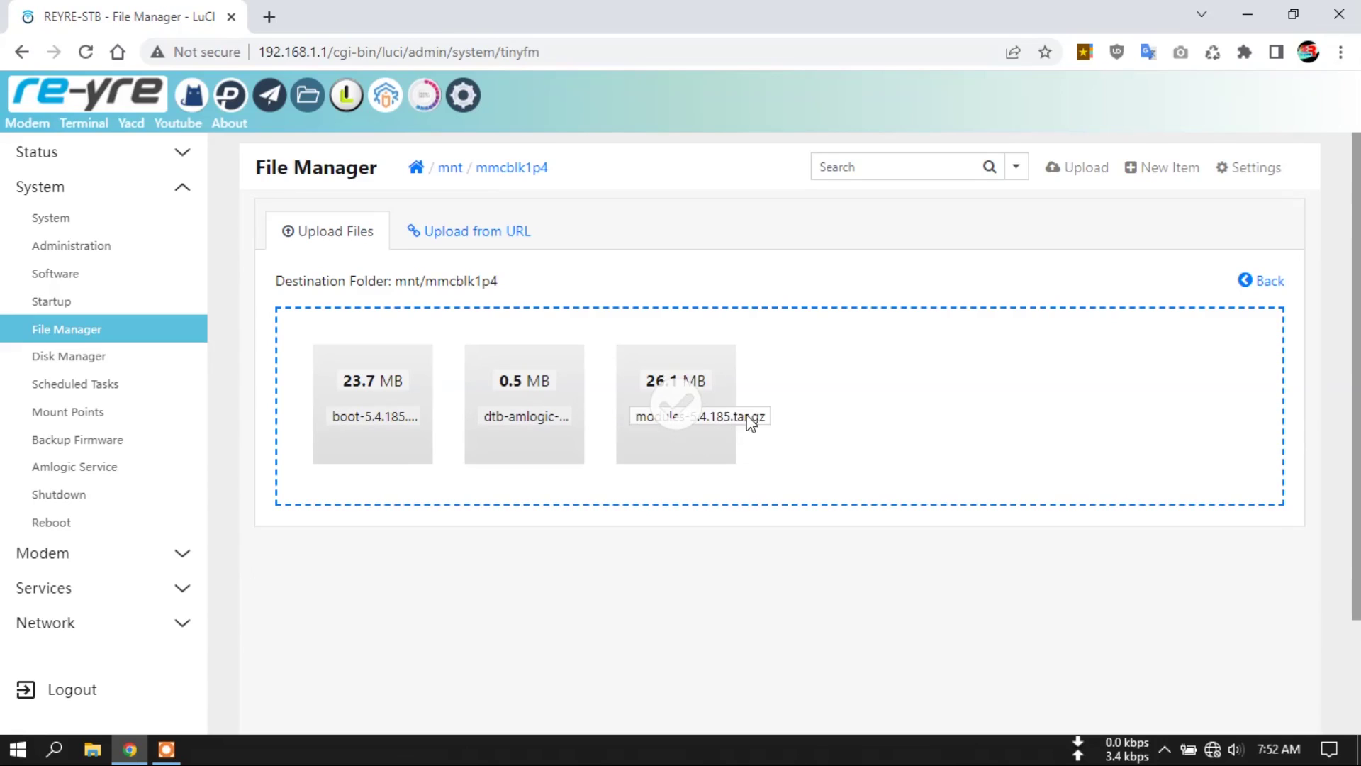
pyautogui.click(501, 172)
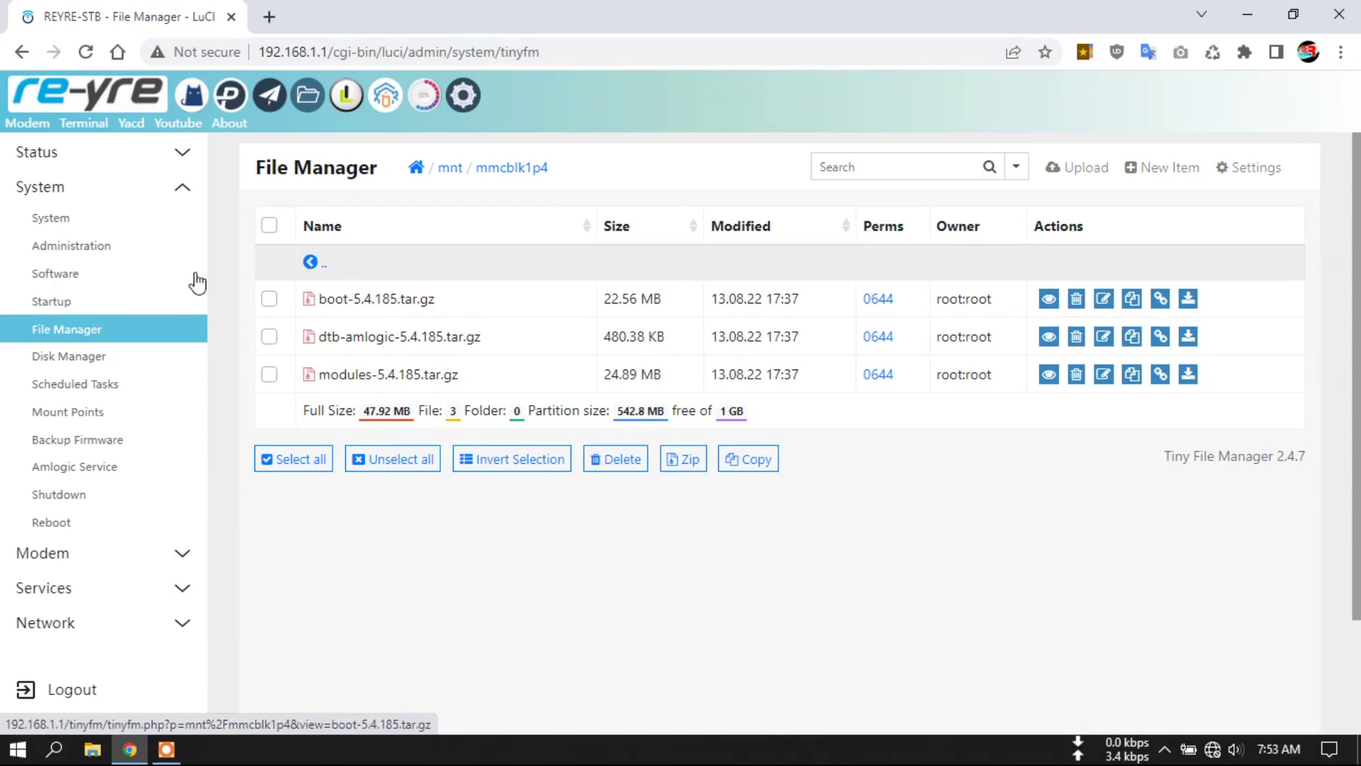
# Replace the OpenWrt kernel with the uploaded 5.4.185 files through the Amlogic Service's manual update
pyautogui.click(92, 473)
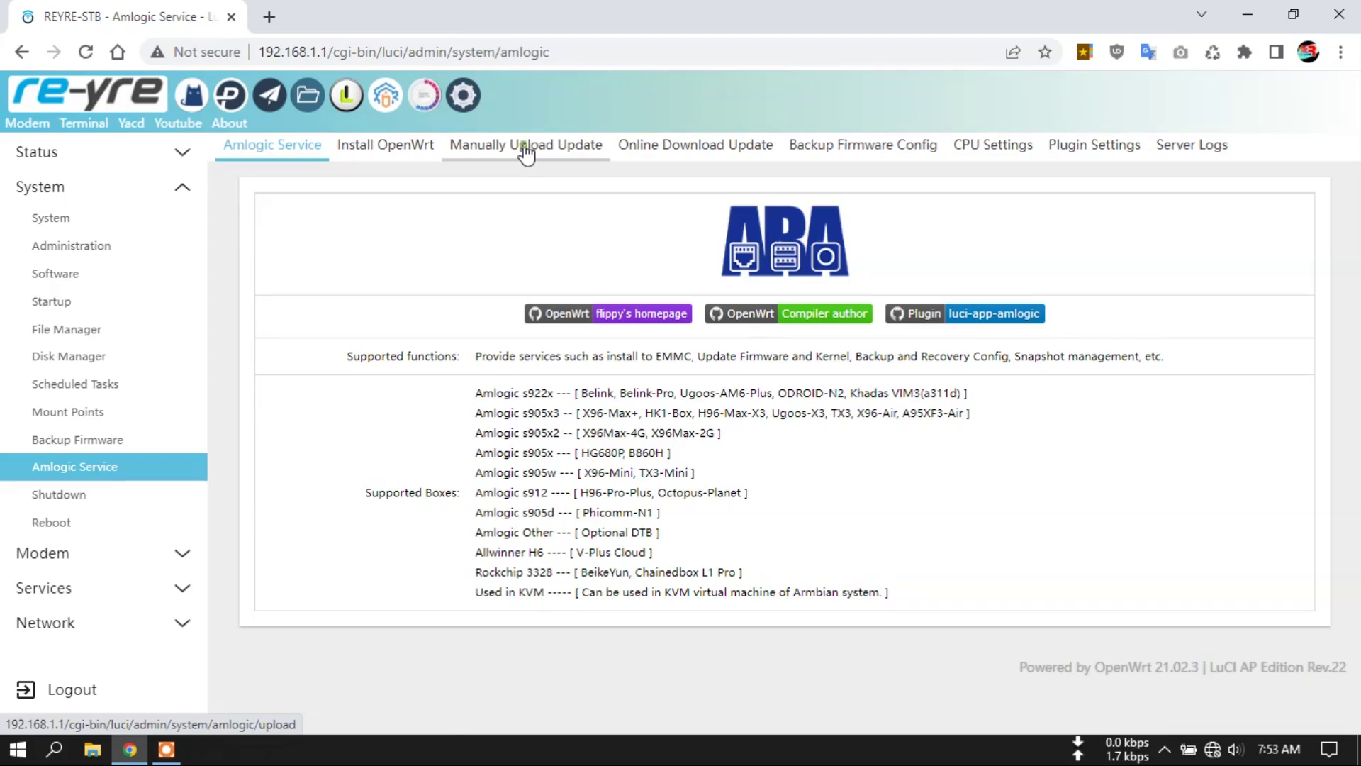
pyautogui.click(526, 149)
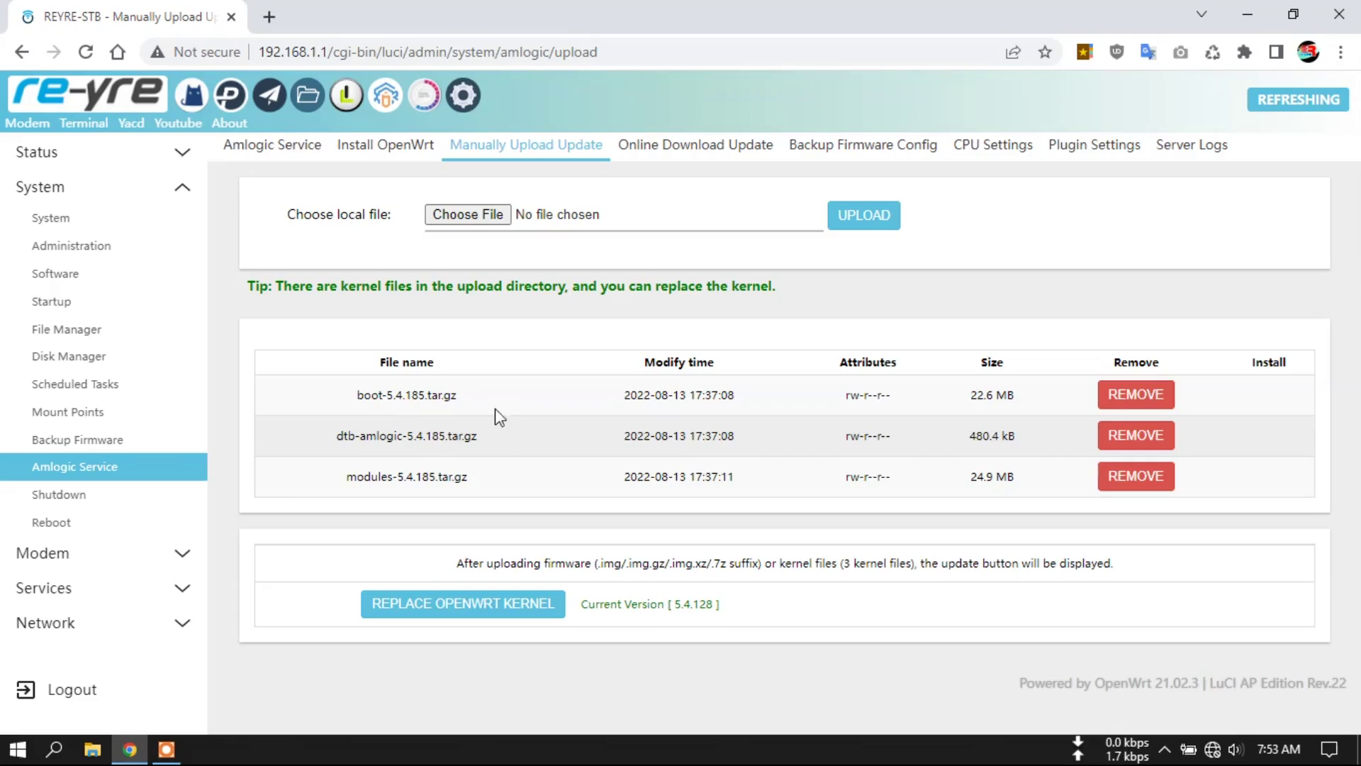
pyautogui.click(474, 618)
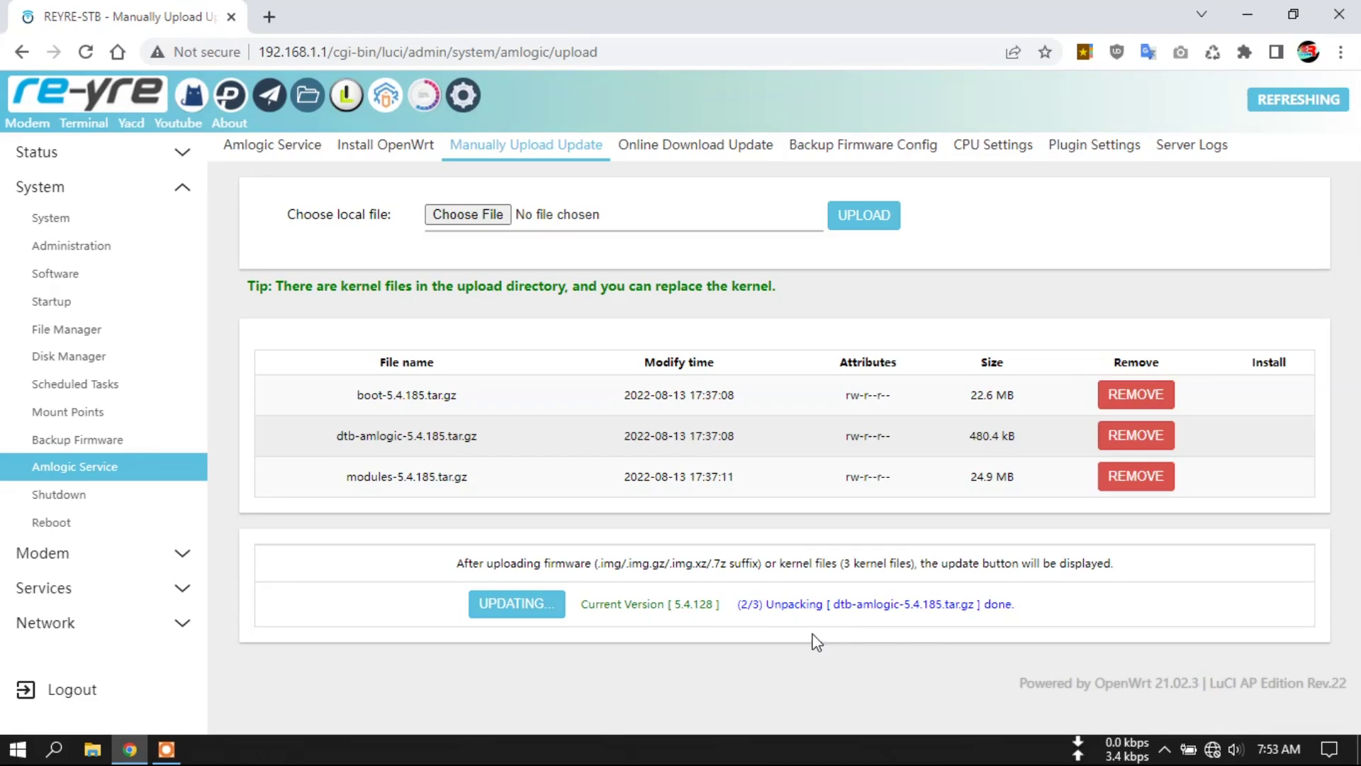
# Check the computer's network connections during the kernel update and the router's restart
pyautogui.click(1214, 752)
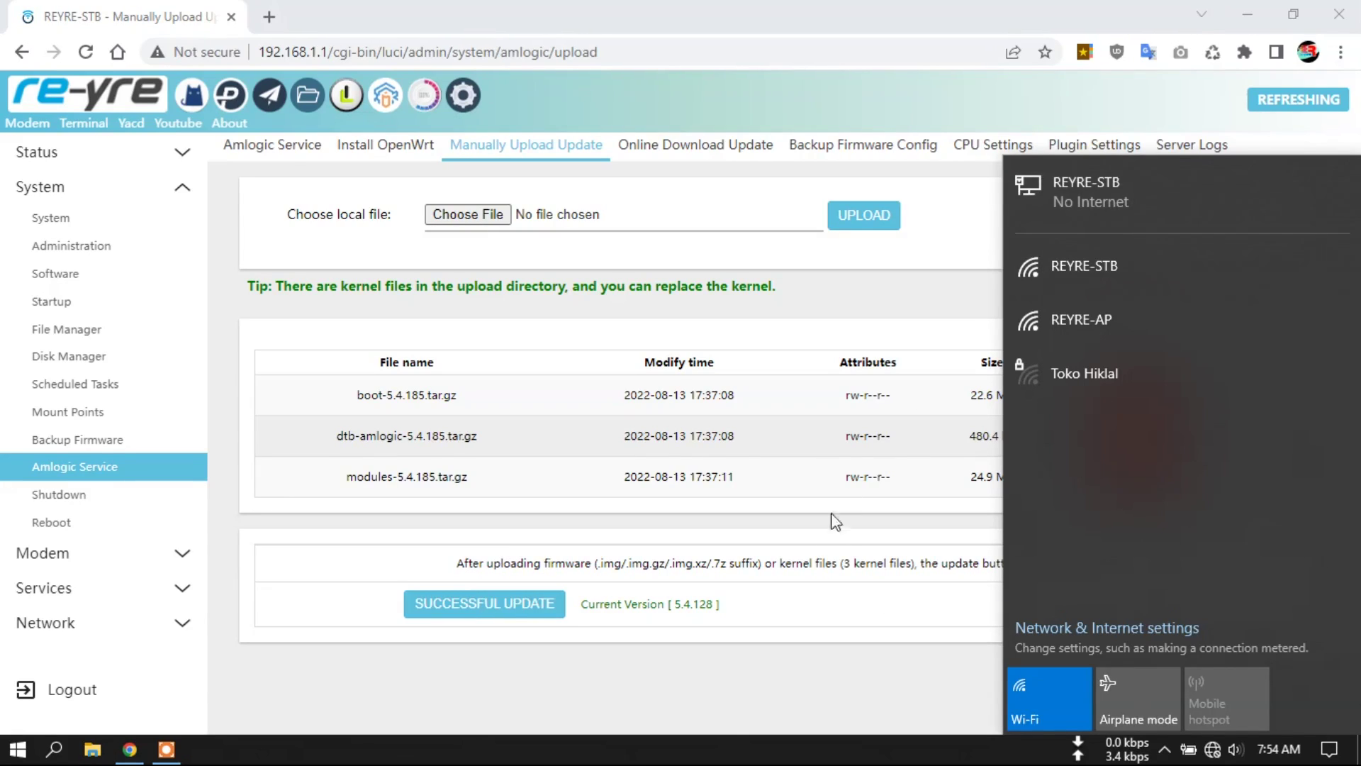
pyautogui.click(465, 637)
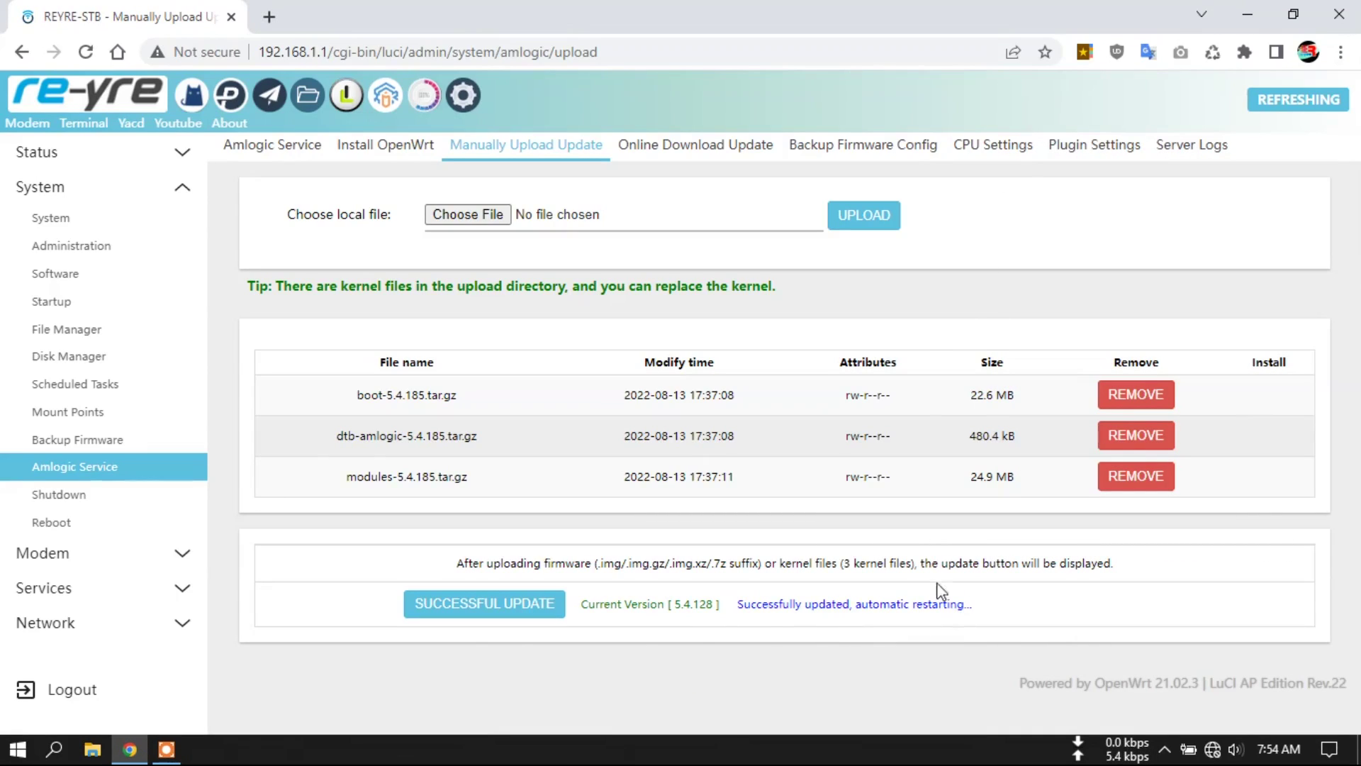
pyautogui.click(1214, 751)
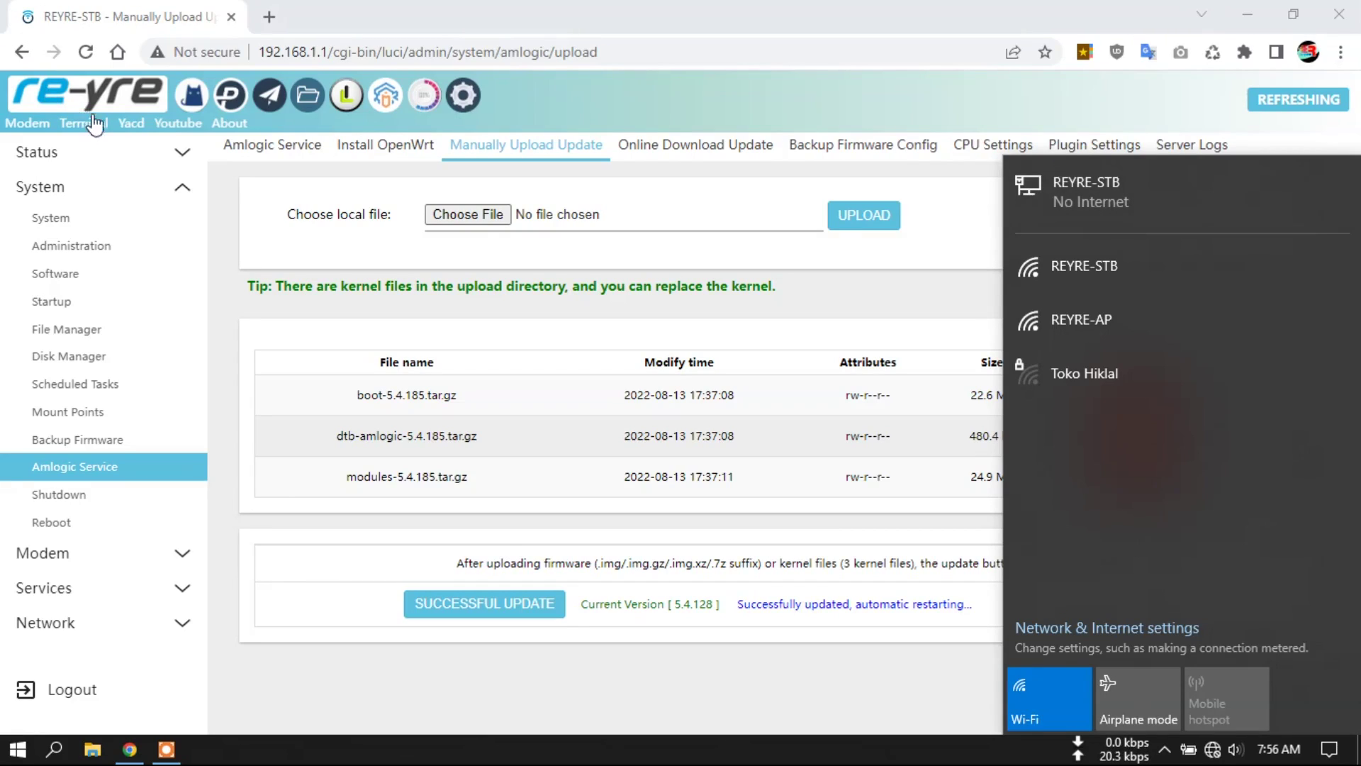
# Reload the router's overview page and log back in as root with the saved account password
pyautogui.click(89, 99)
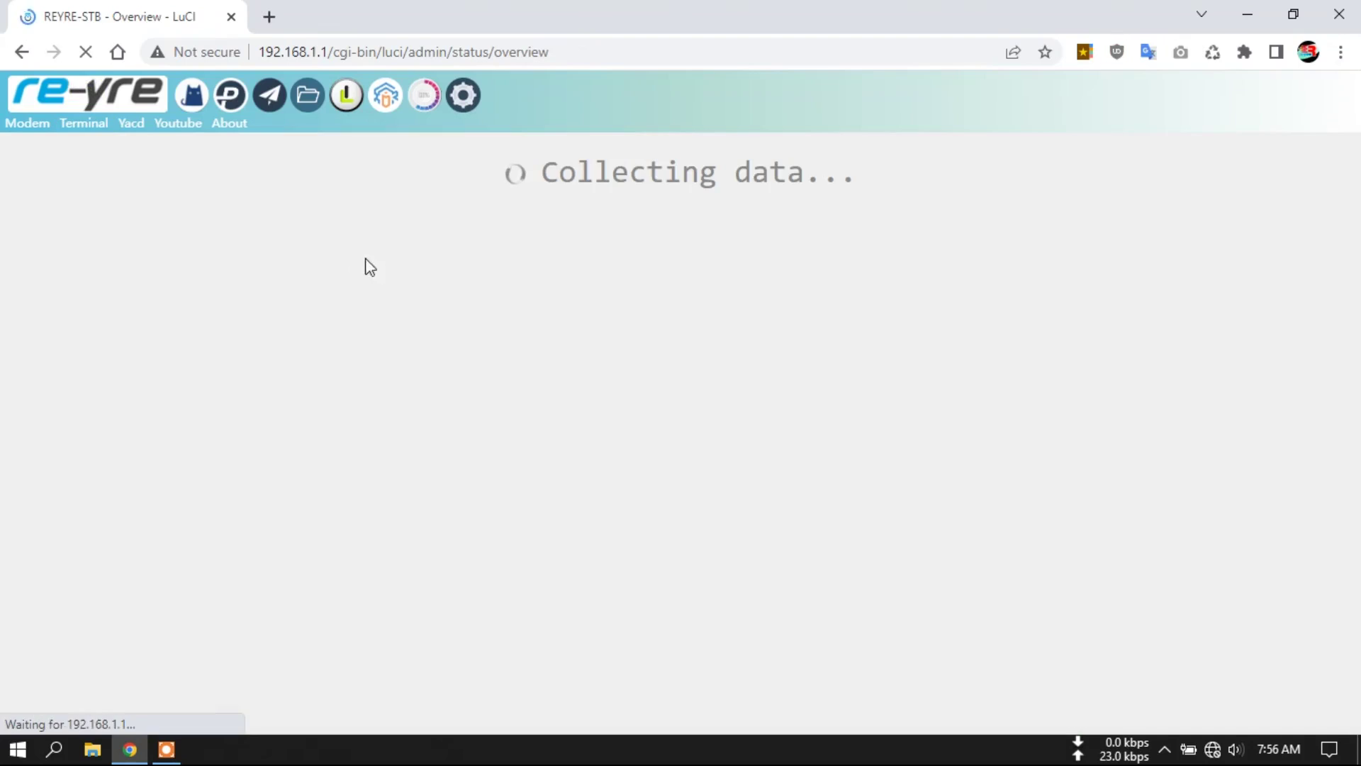
pyautogui.click(647, 356)
pyautogui.click(761, 410)
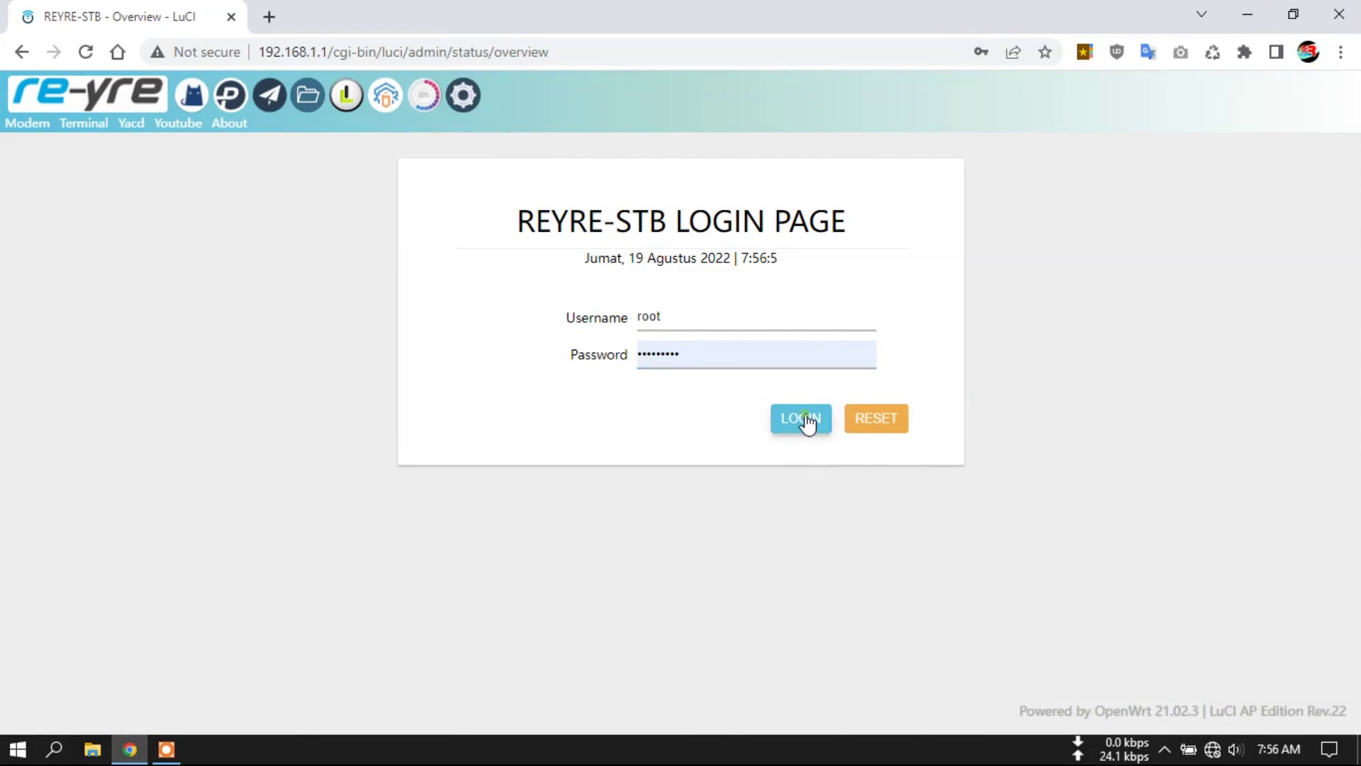
pyautogui.click(802, 424)
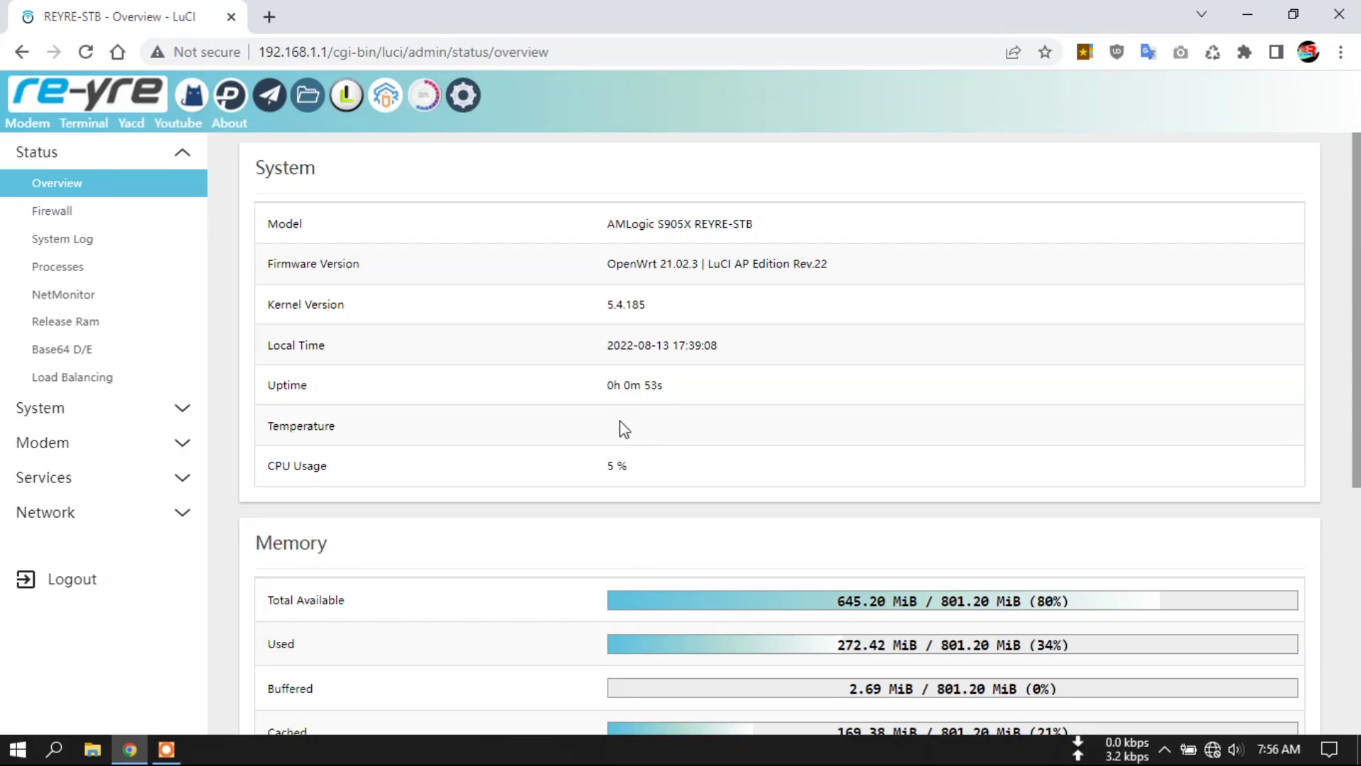
pyautogui.click(124, 512)
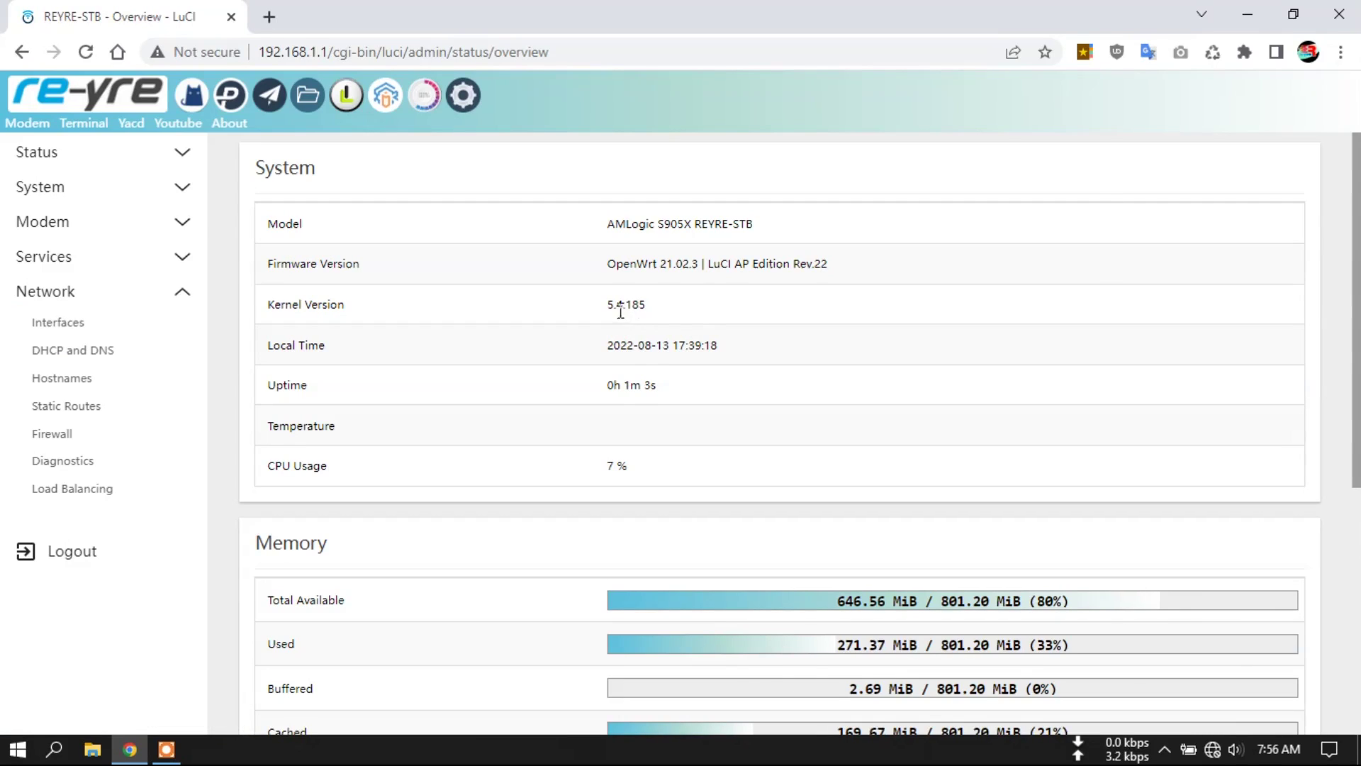
# Open the etc/modules.d folder in the router's file manager
pyautogui.click(168, 191)
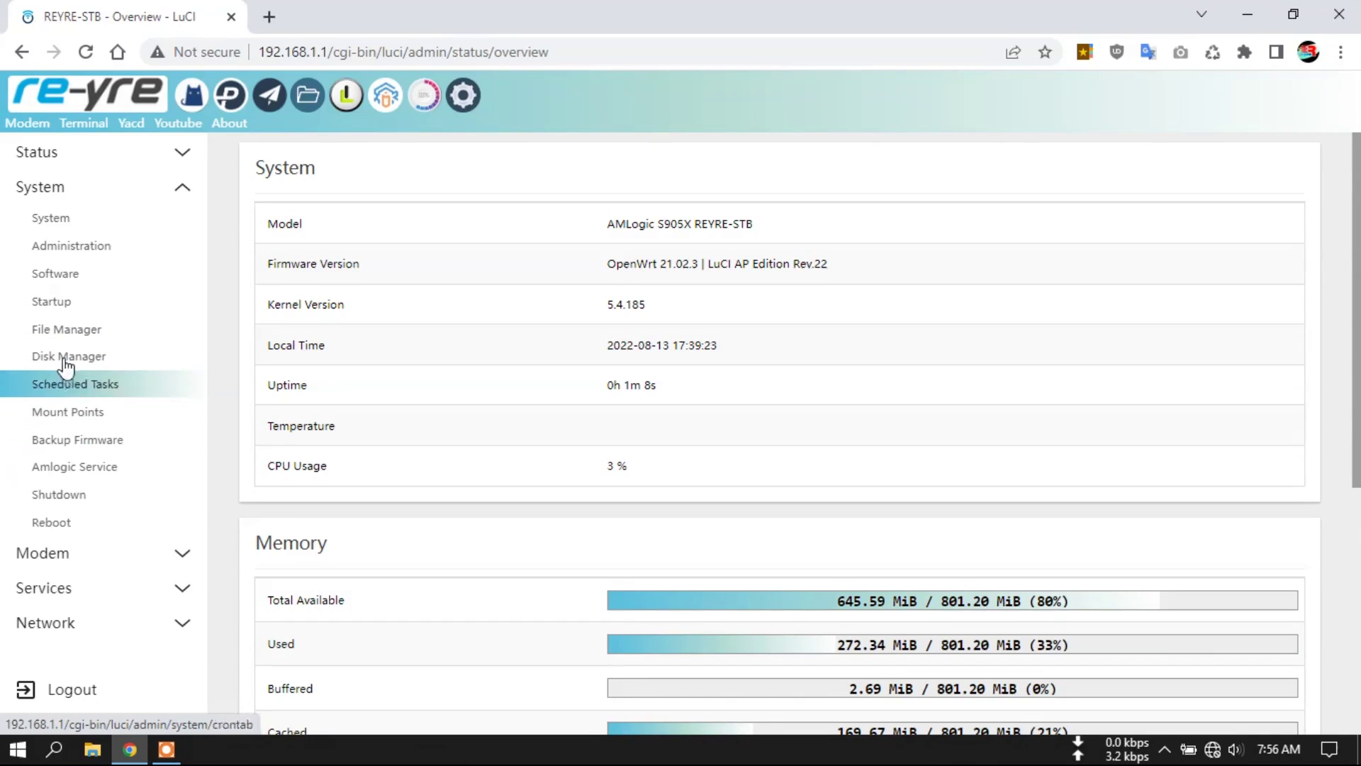
pyautogui.click(71, 333)
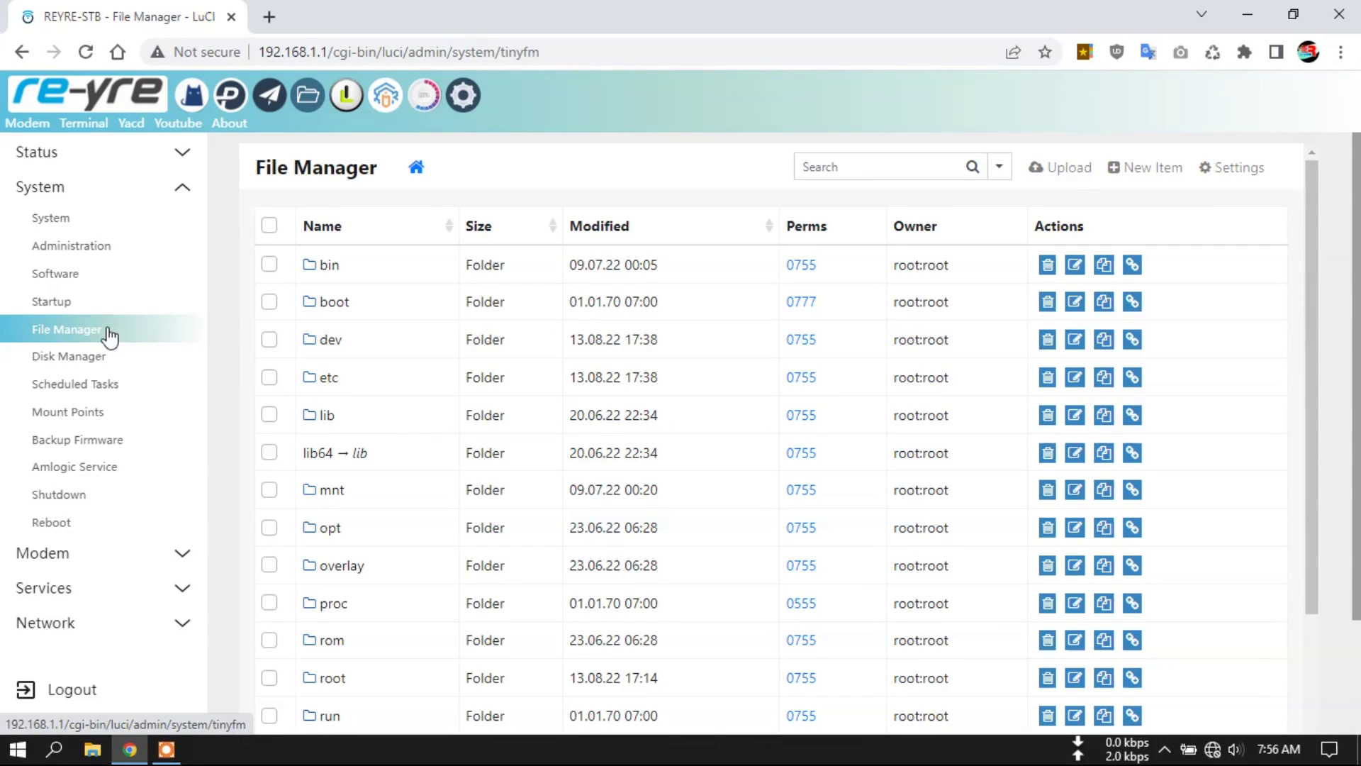
pyautogui.scroll(-1, 454, 387)
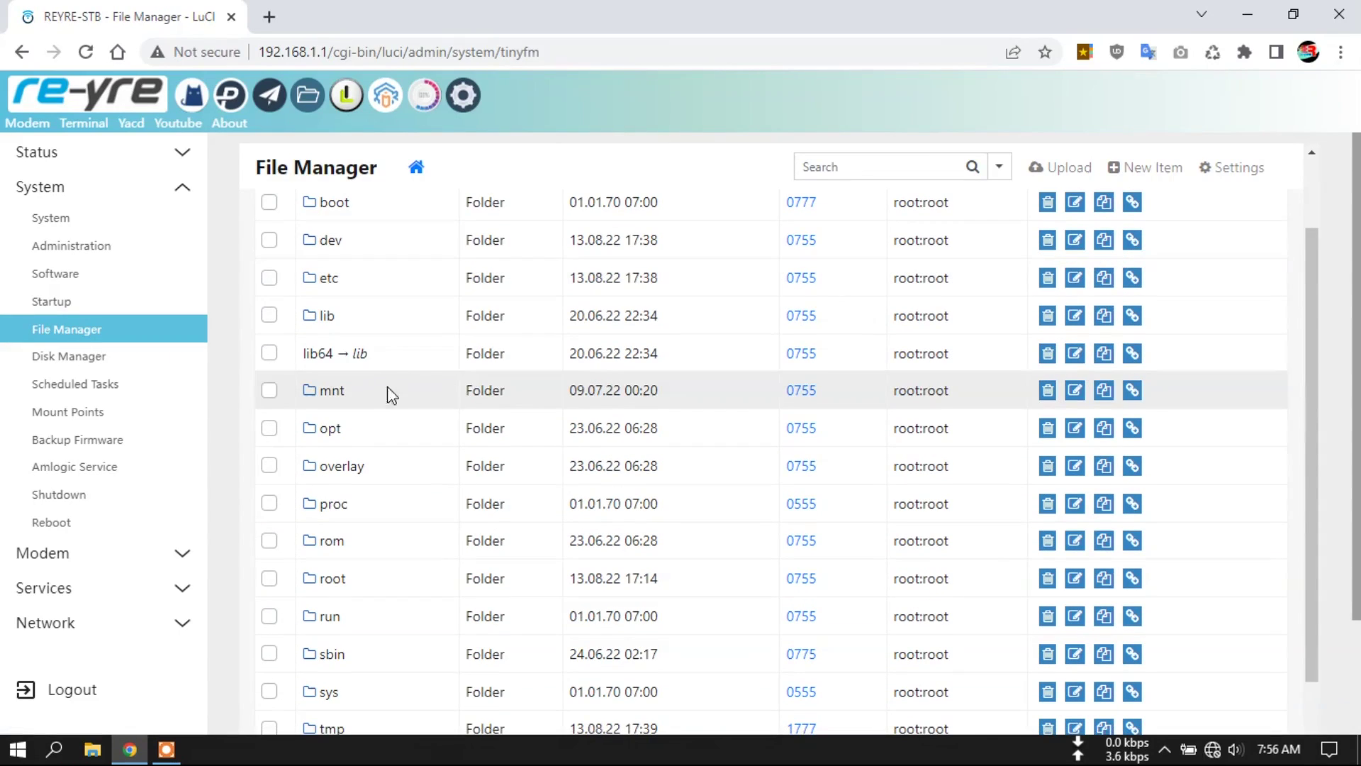
pyautogui.click(328, 281)
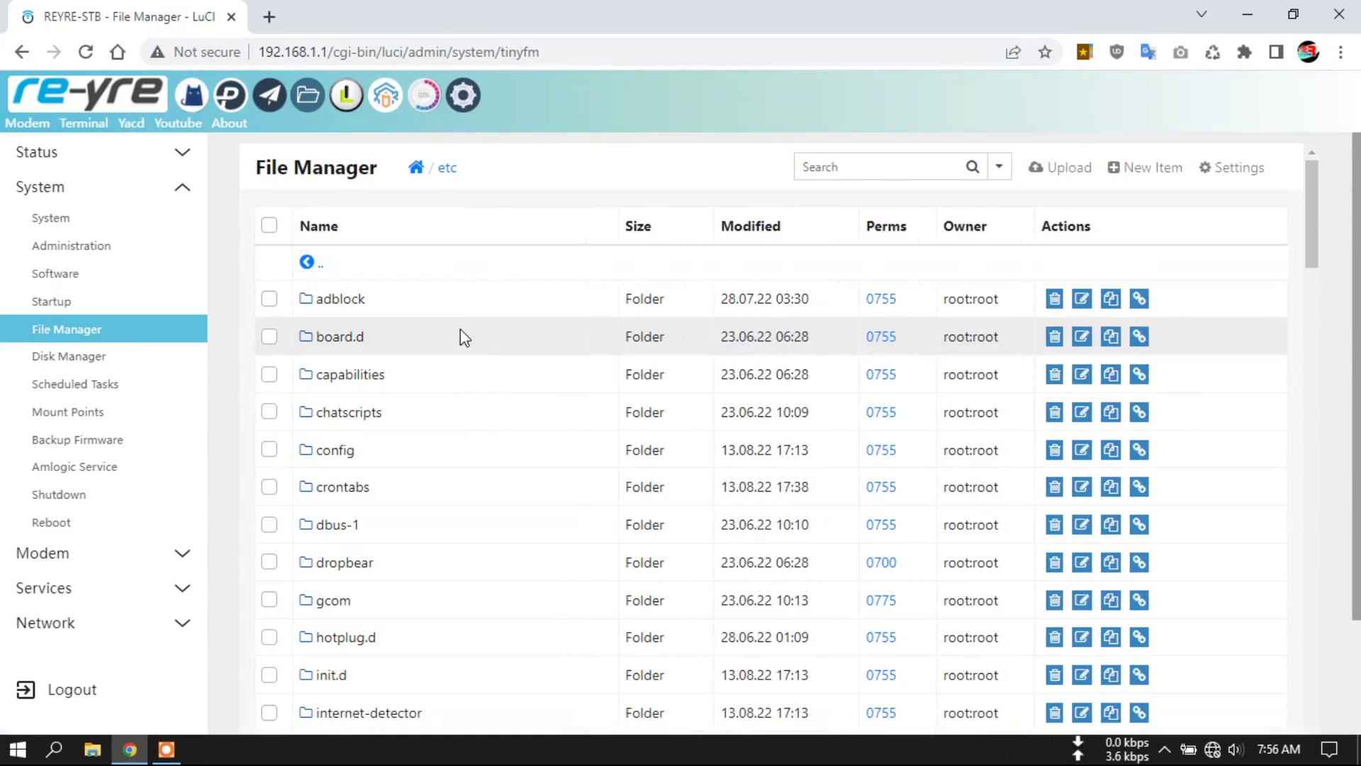
pyautogui.scroll(-5, 468, 347)
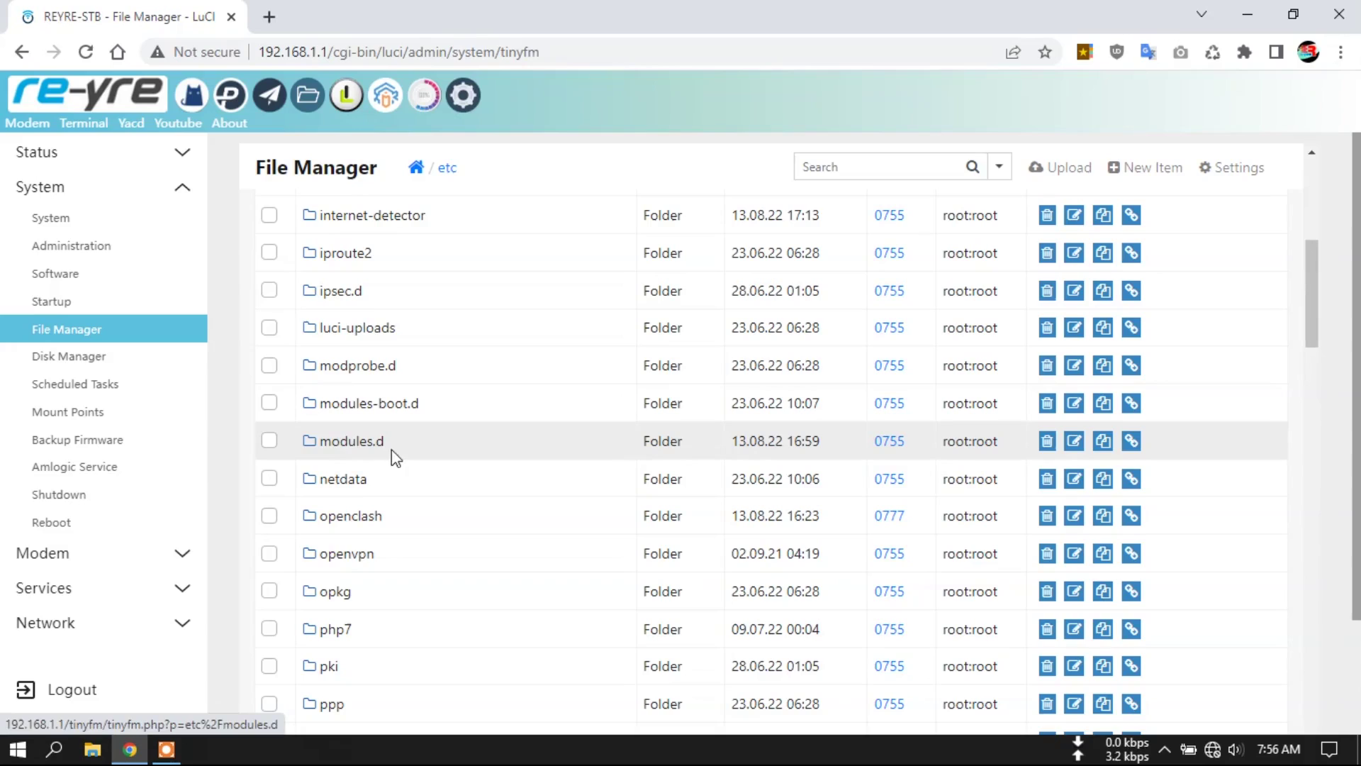
pyautogui.click(362, 446)
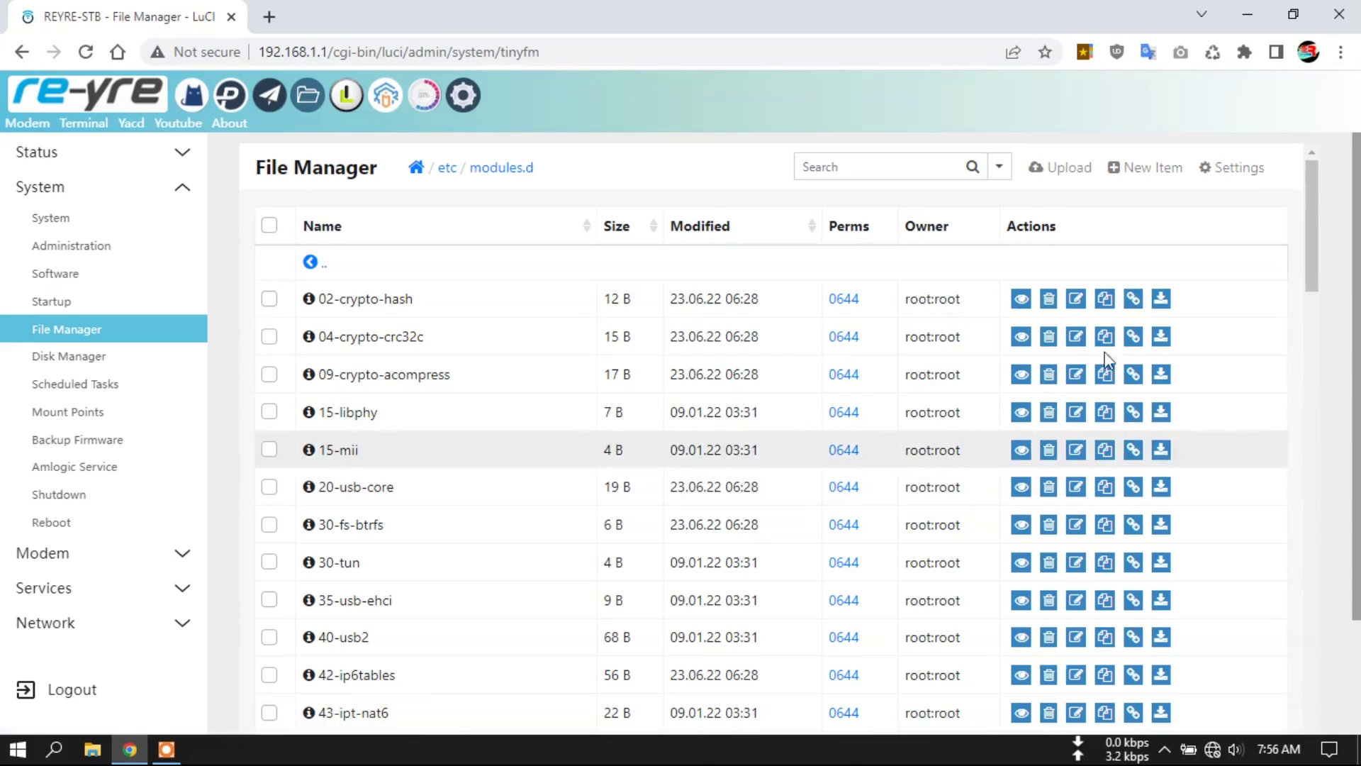
# Create a new file named 8189fs in the etc/modules.d folder
pyautogui.click(1150, 168)
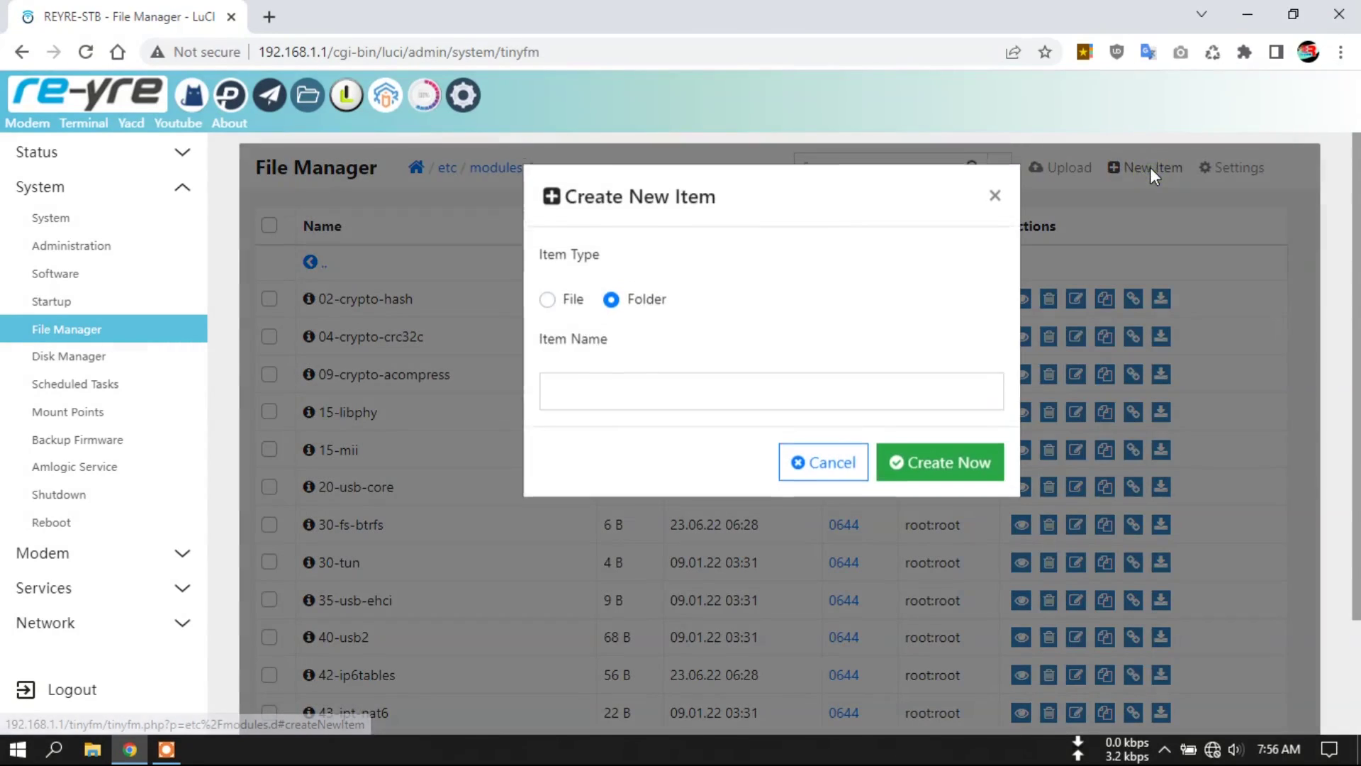
pyautogui.click(548, 307)
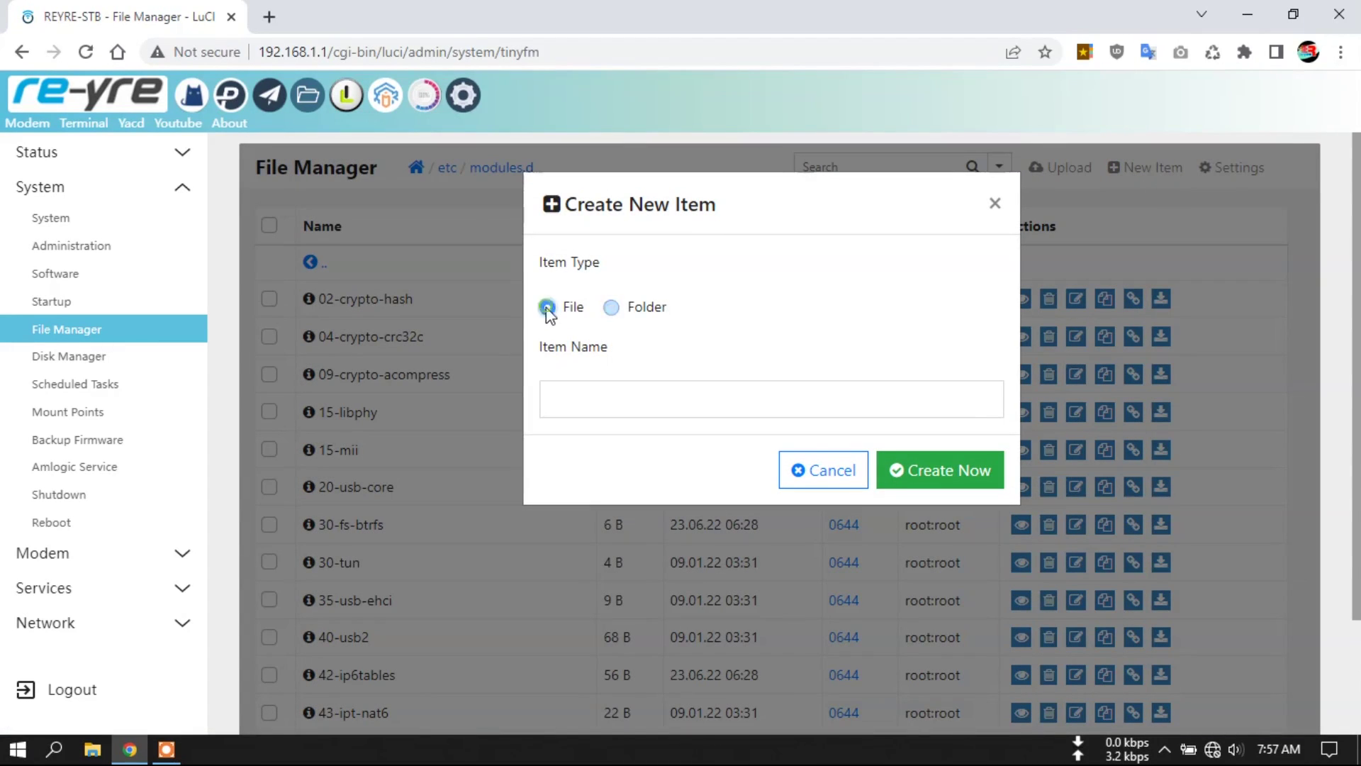
pyautogui.click(575, 397)
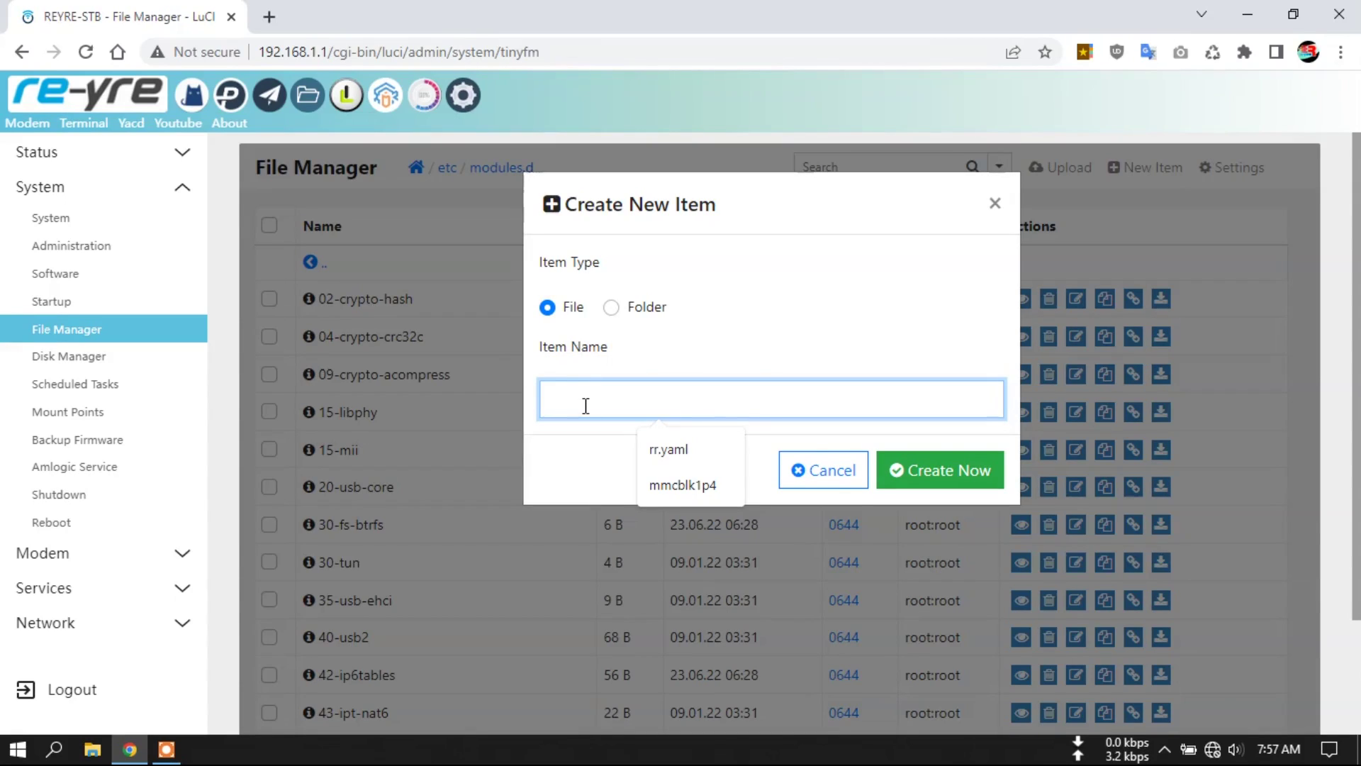
pyautogui.write('8189fs')
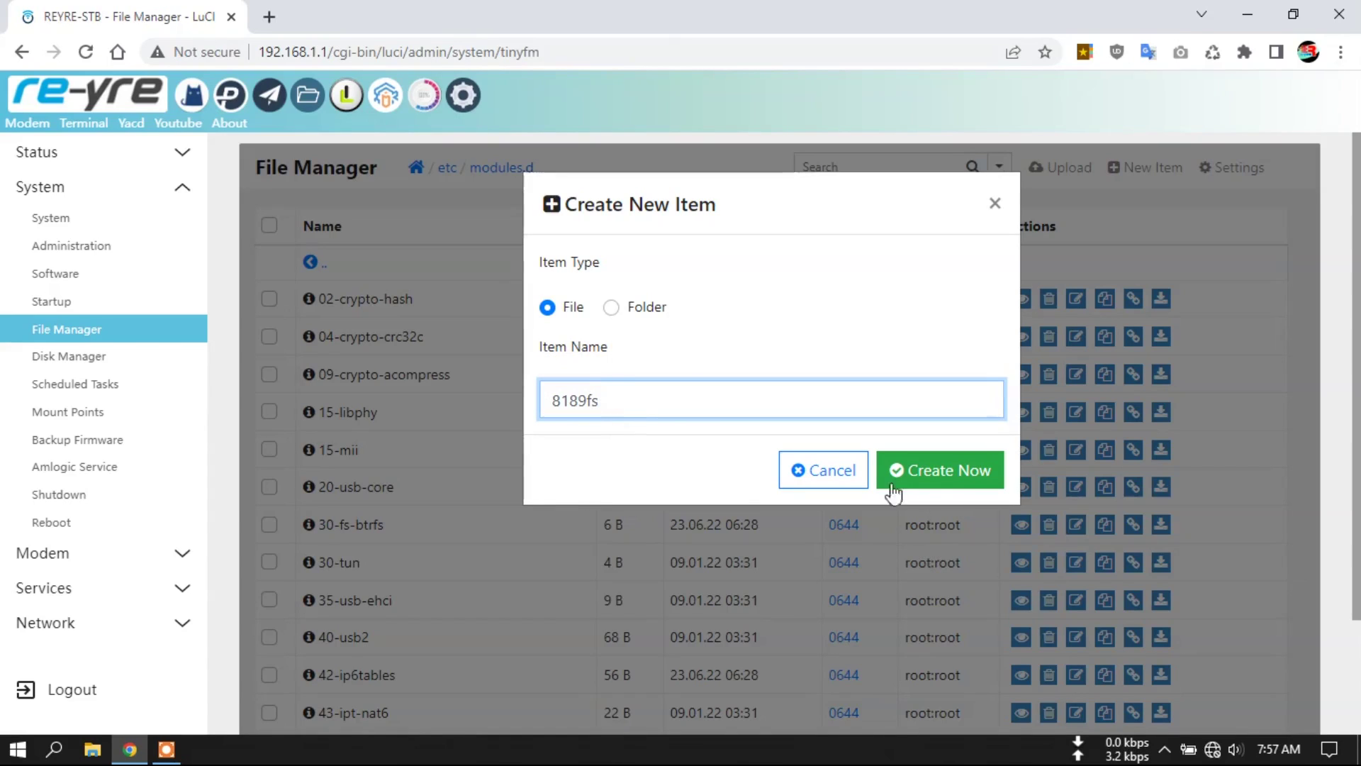
pyautogui.click(935, 483)
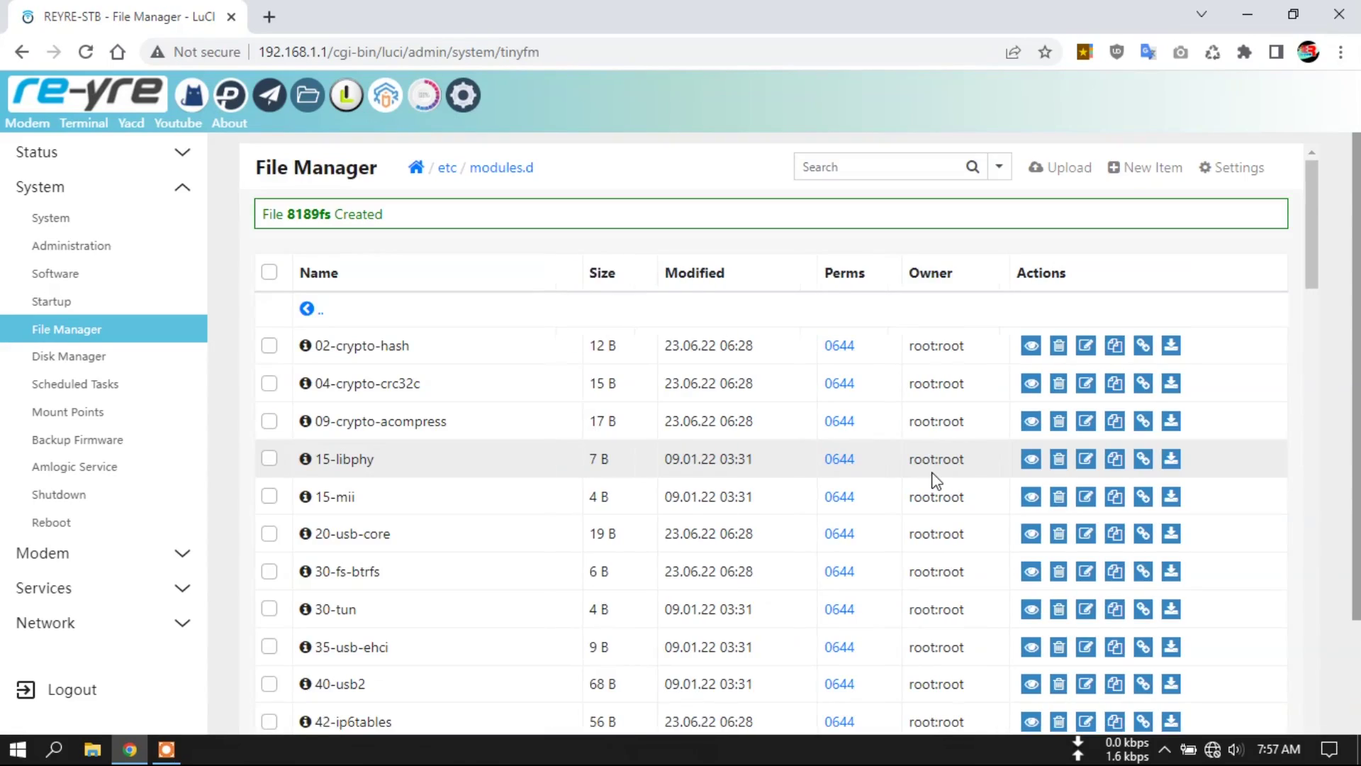
# Find the new 8189fs file in the modules.d folder and open its details
pyautogui.scroll(-10, 511, 471)
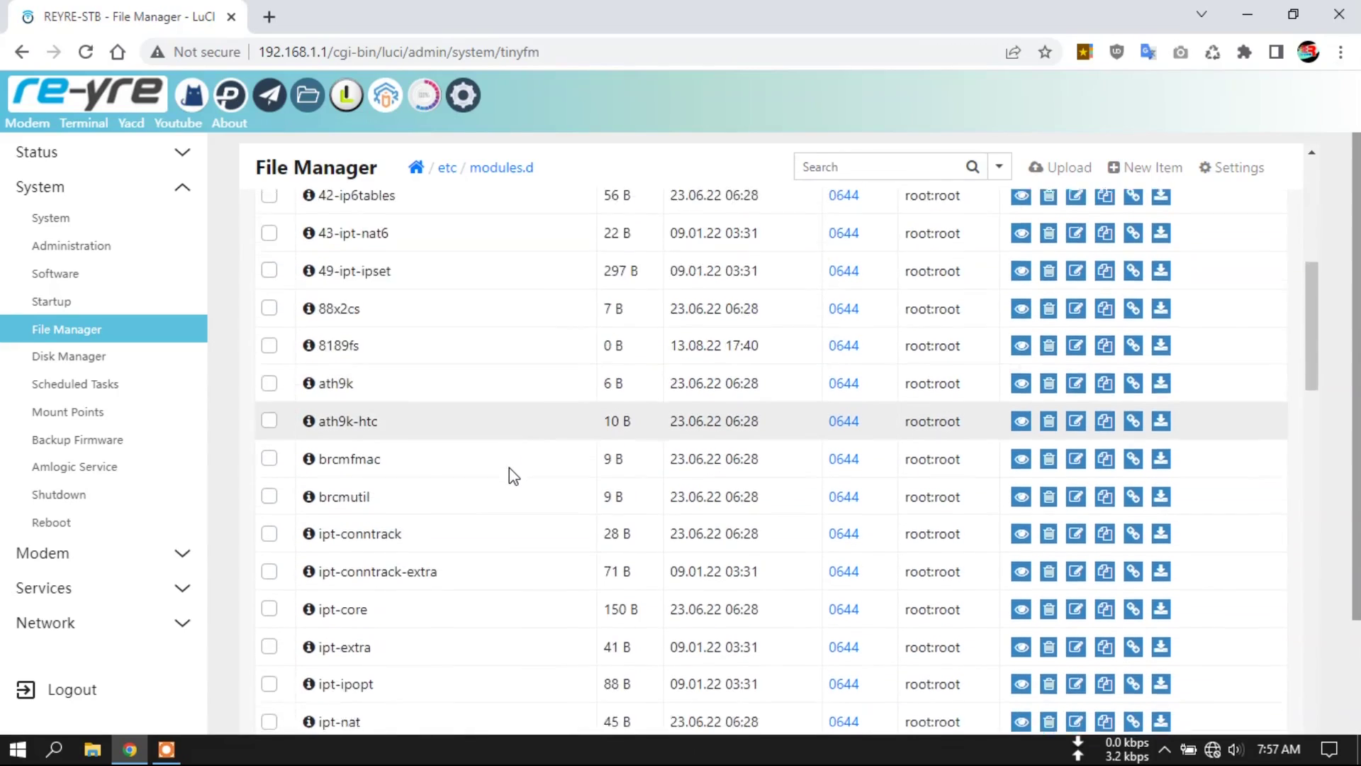
pyautogui.scroll(-10, 509, 468)
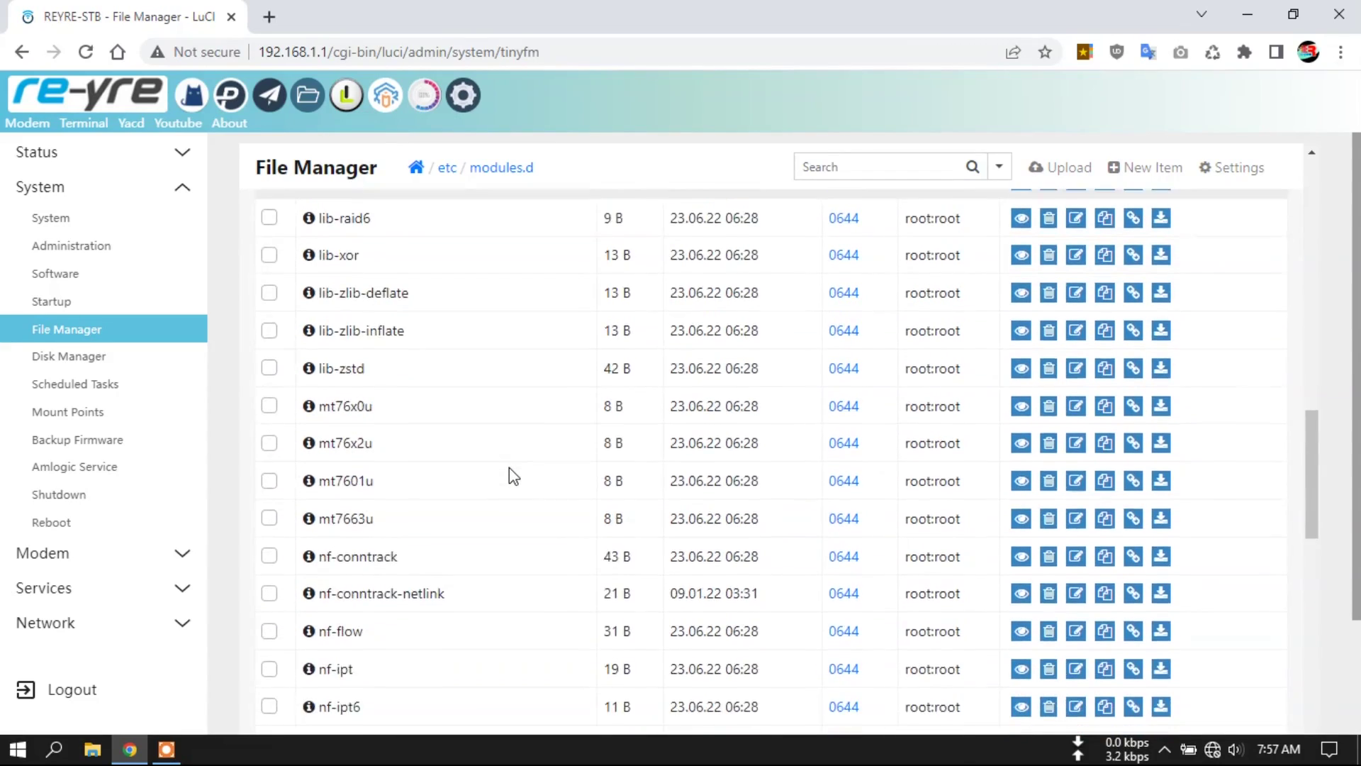
pyautogui.scroll(7, 514, 475)
pyautogui.scroll(5, 526, 471)
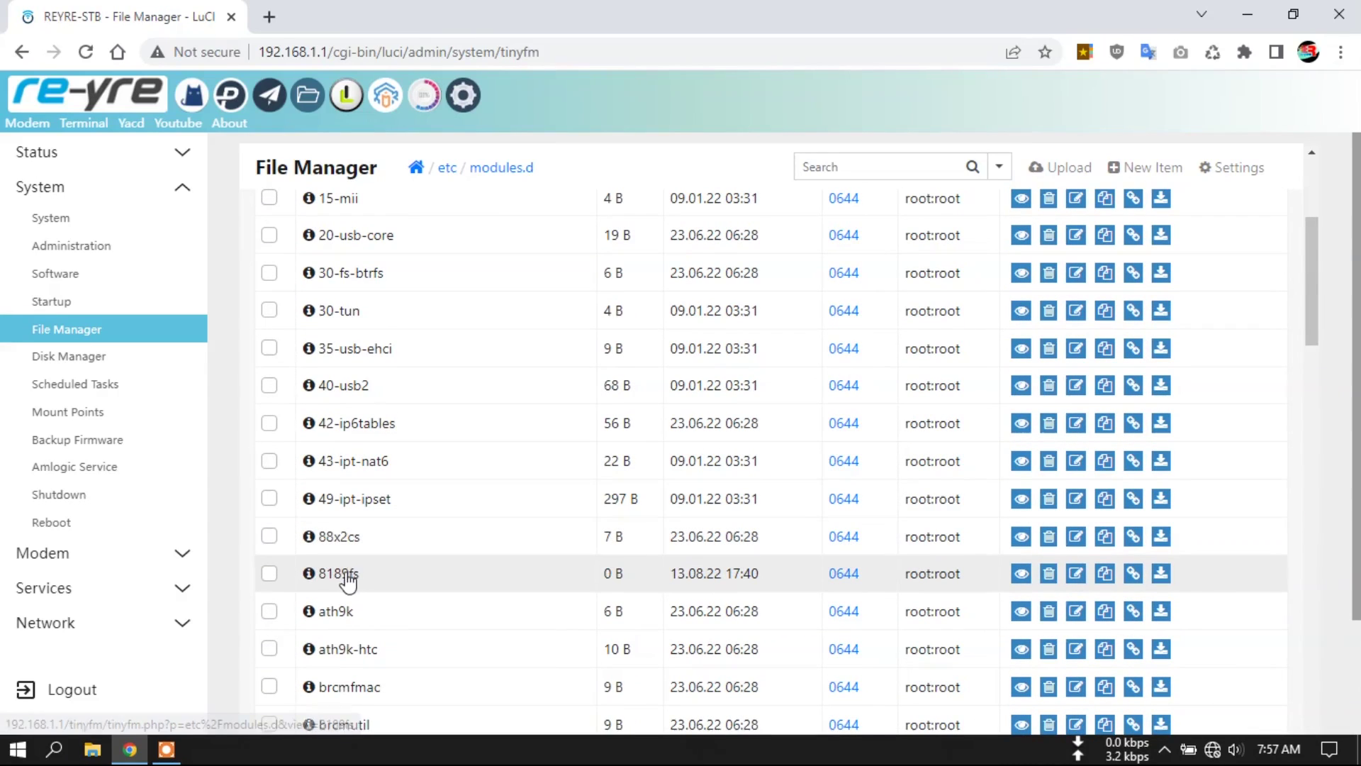
pyautogui.click(347, 574)
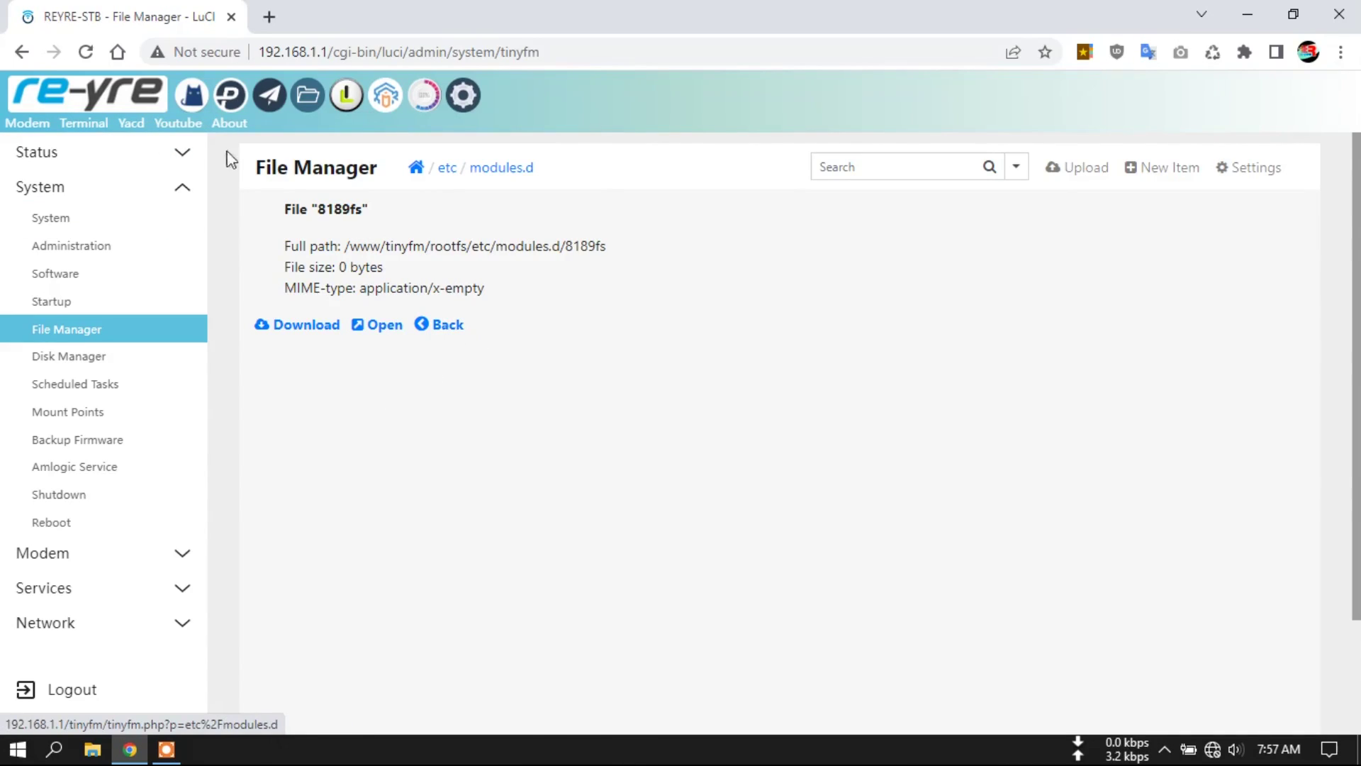
# Open /etc/modules.d/8189fs for editing with nano in the router's terminal, starting from the home directory
pyautogui.click(102, 125)
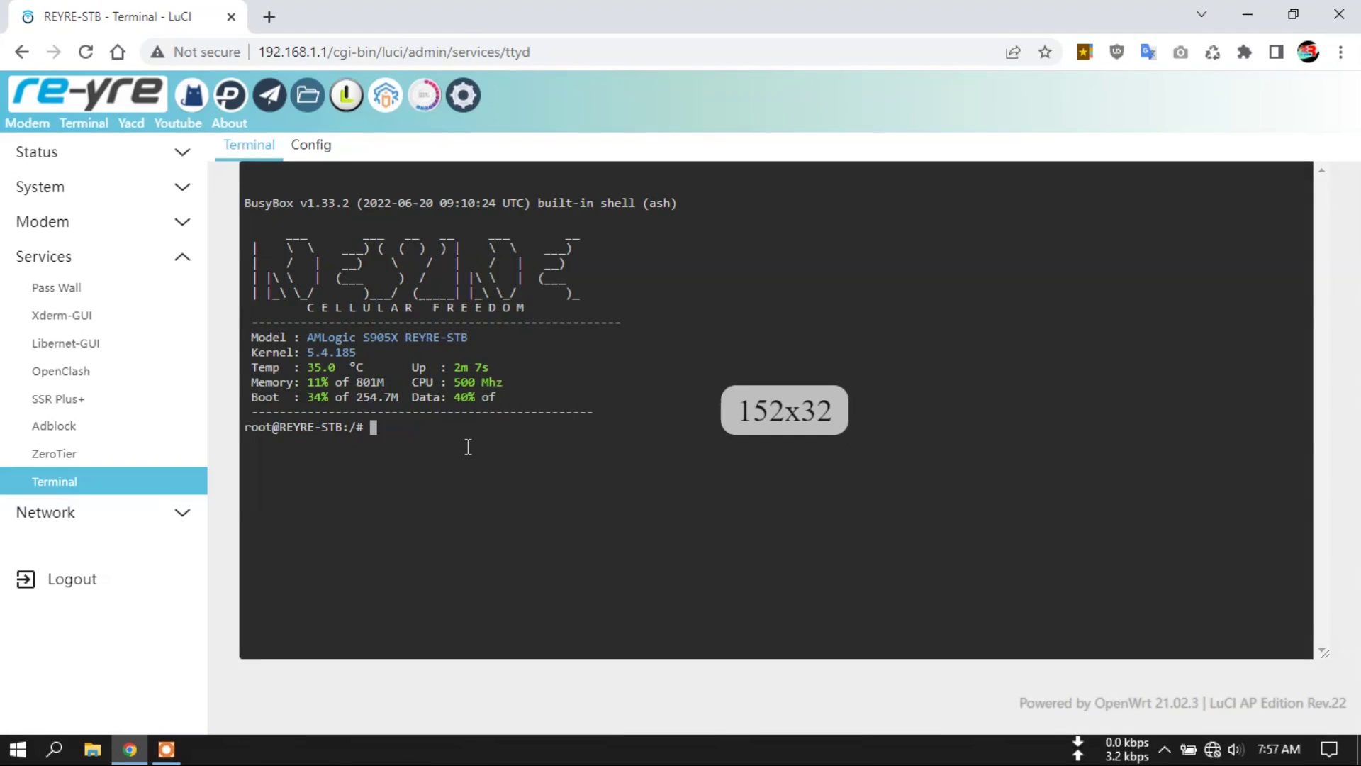
pyautogui.write('cd')
pyautogui.press('Return')
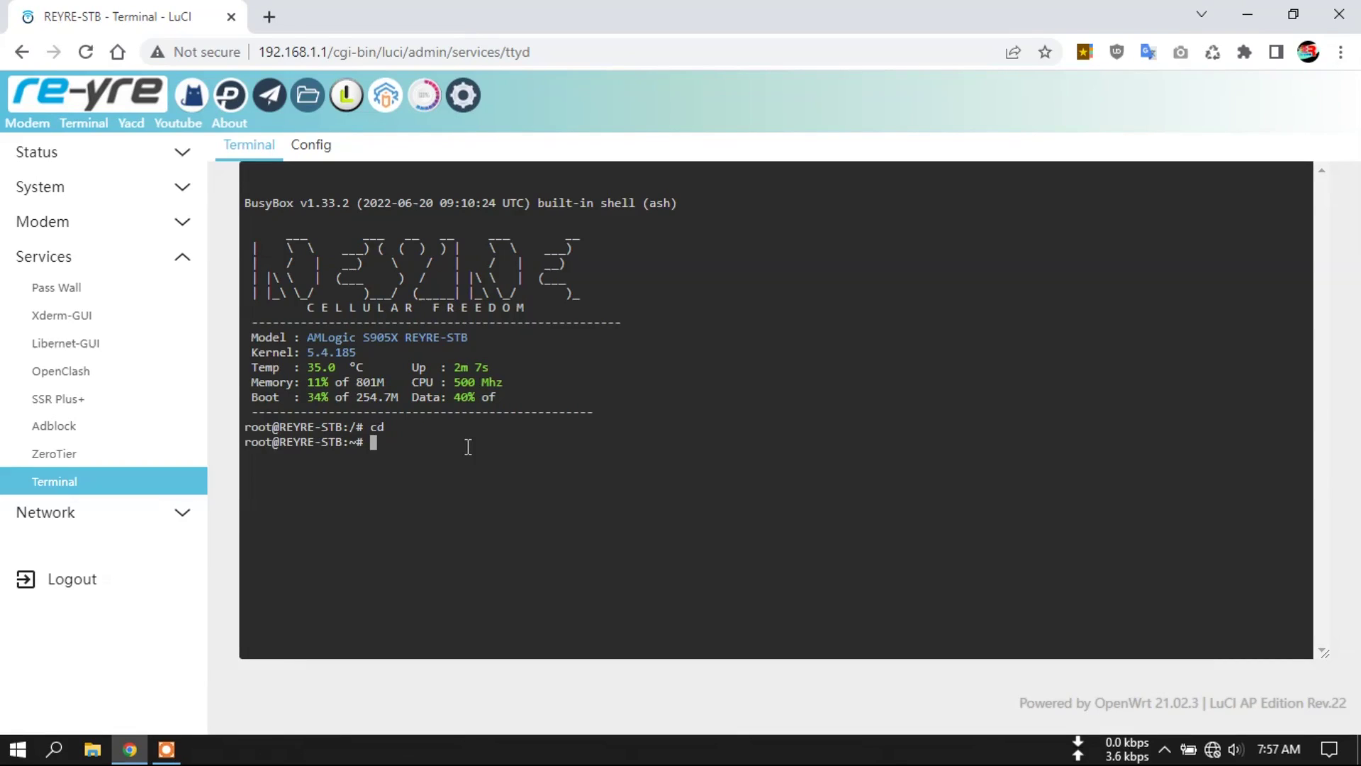
pyautogui.write('nano /etc/modules.d/9')
pyautogui.press('BackSpace')
pyautogui.write('8')
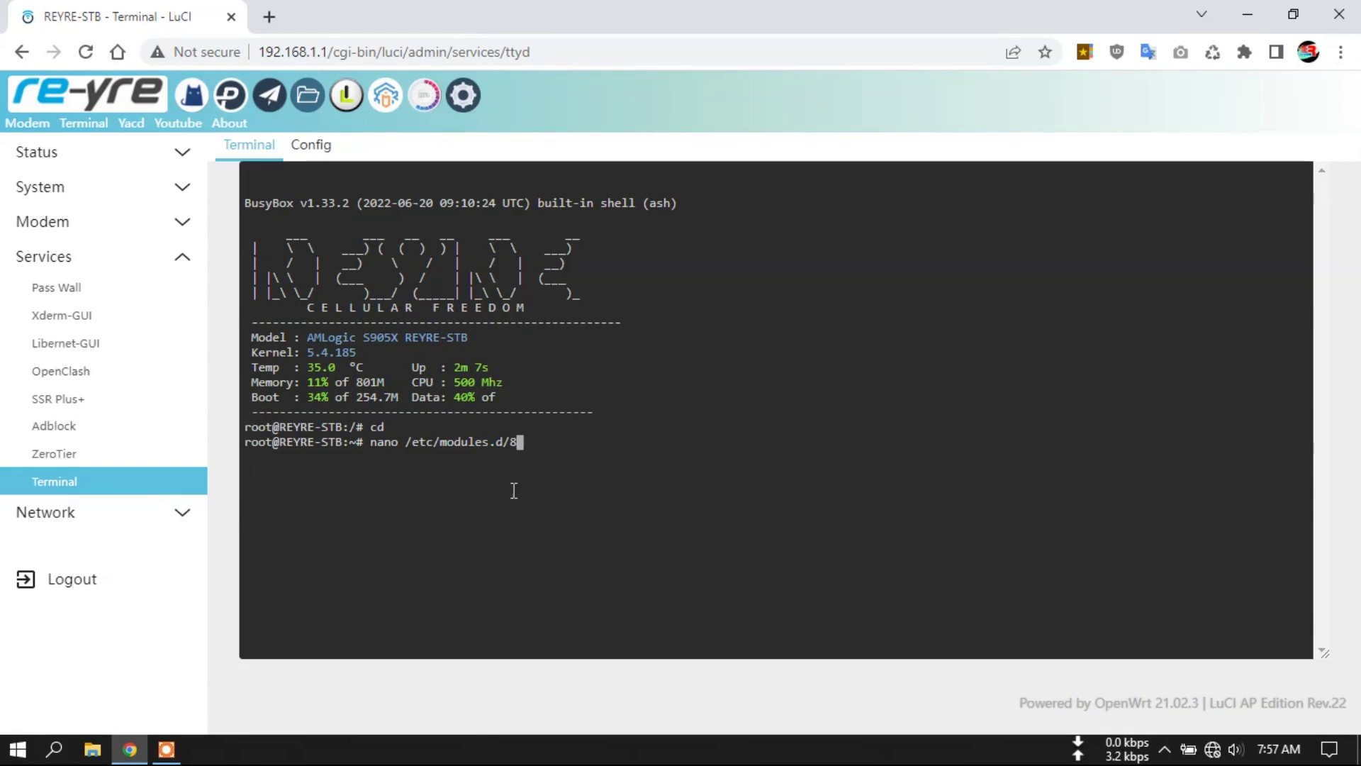
pyautogui.write('189fs')
pyautogui.press('Return')
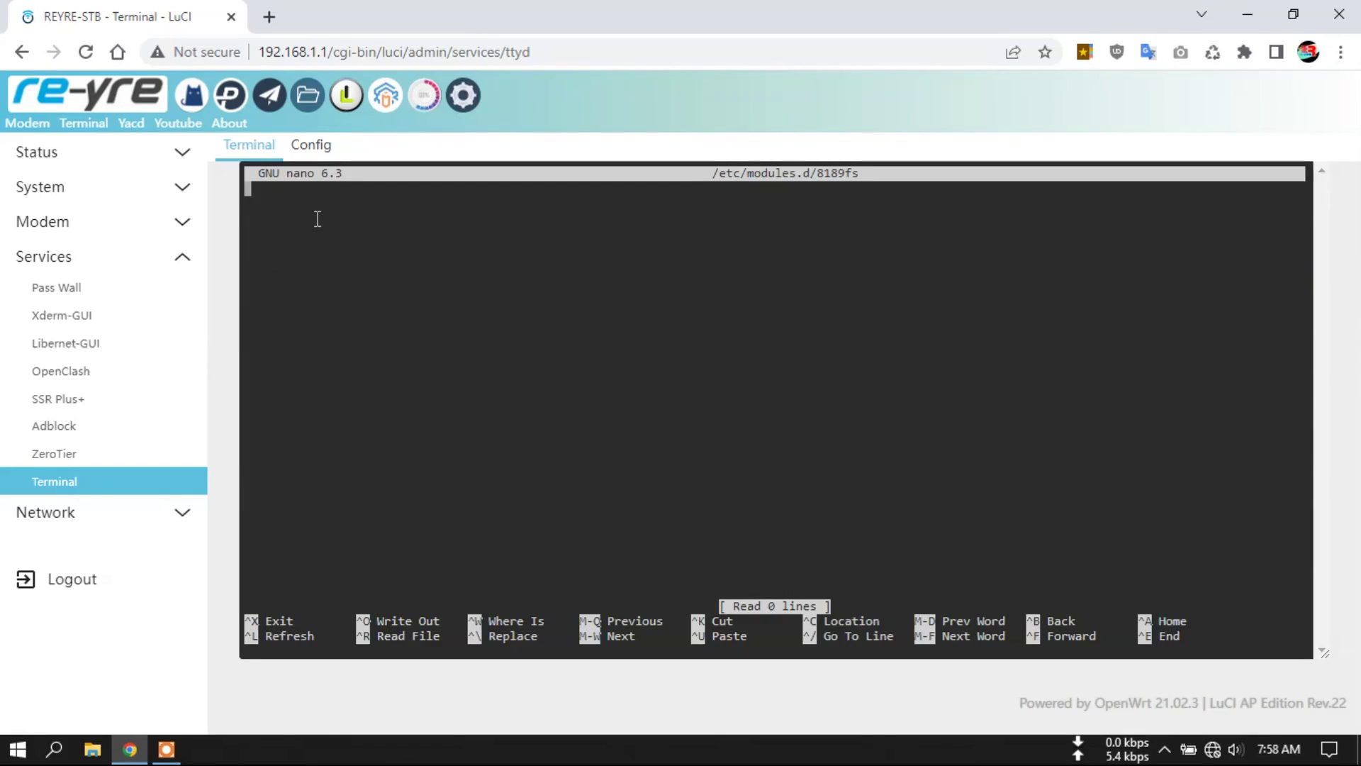
# Write the line 8189fs into the file and save it under the same name, leaving nano
pyautogui.write('8')
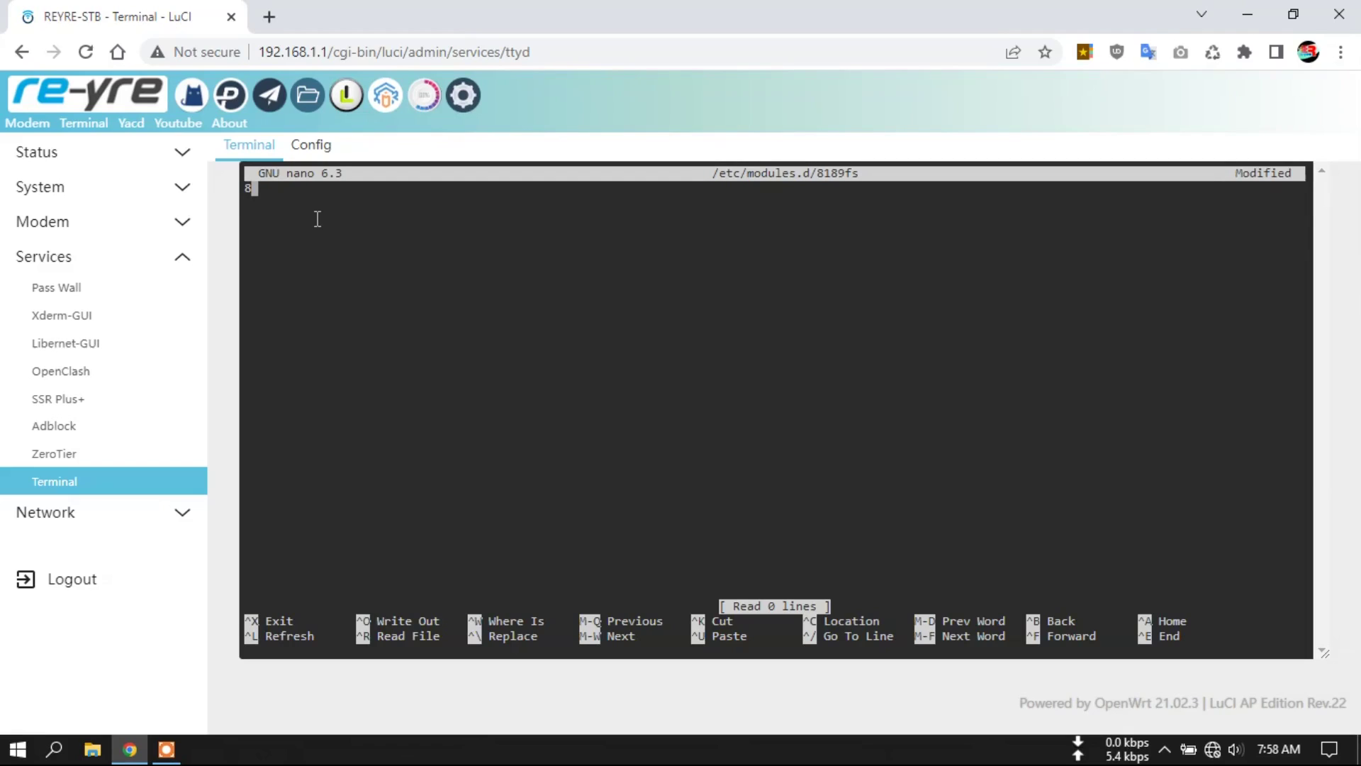
pyautogui.write('189fs')
pyautogui.hotkey('ctrl', 'x')
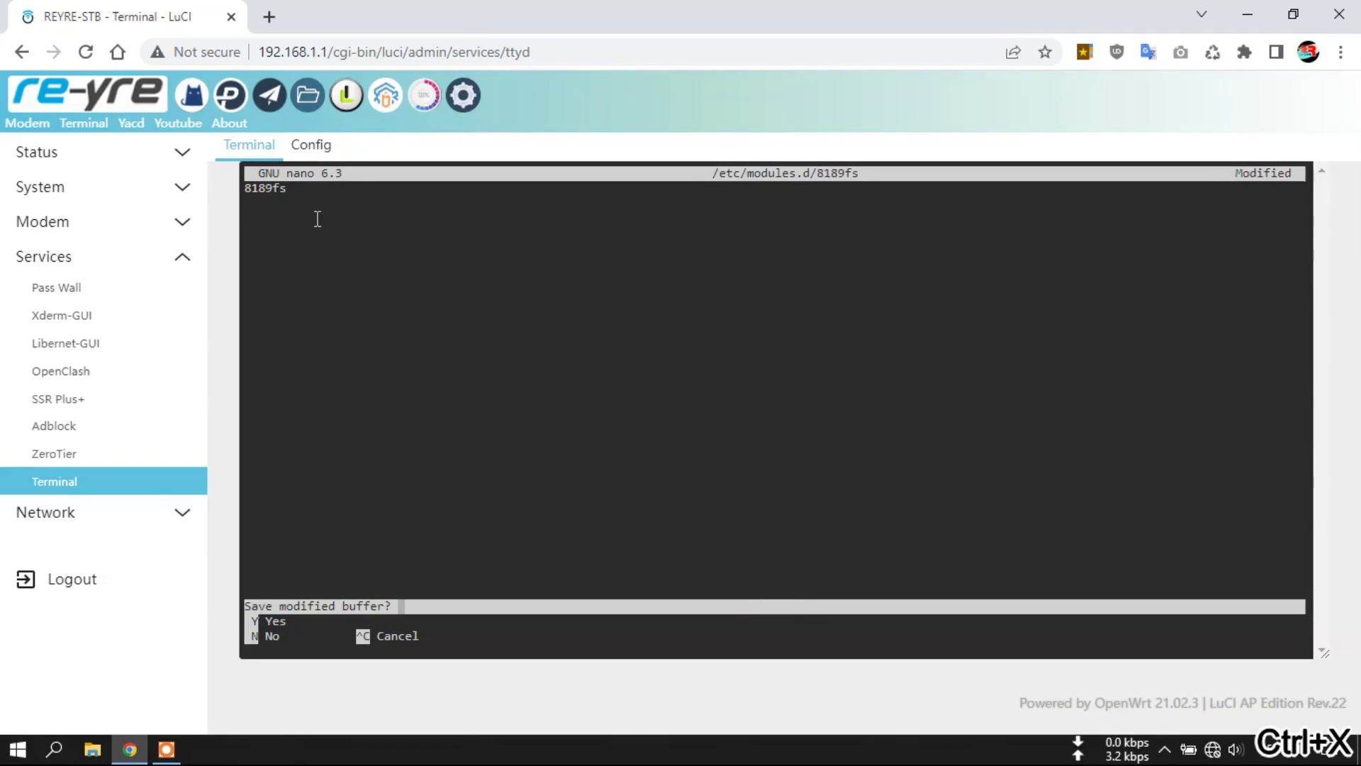
pyautogui.press('y')
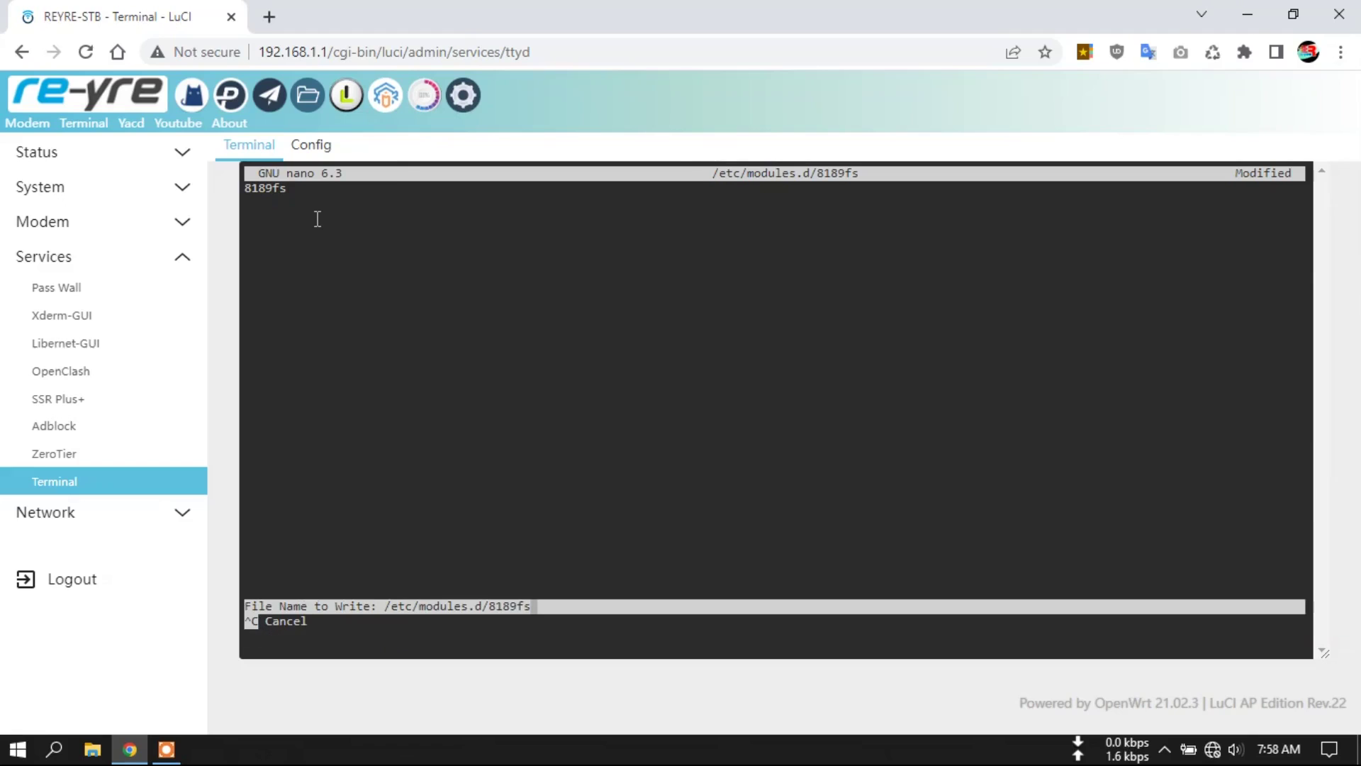
pyautogui.press('Return')
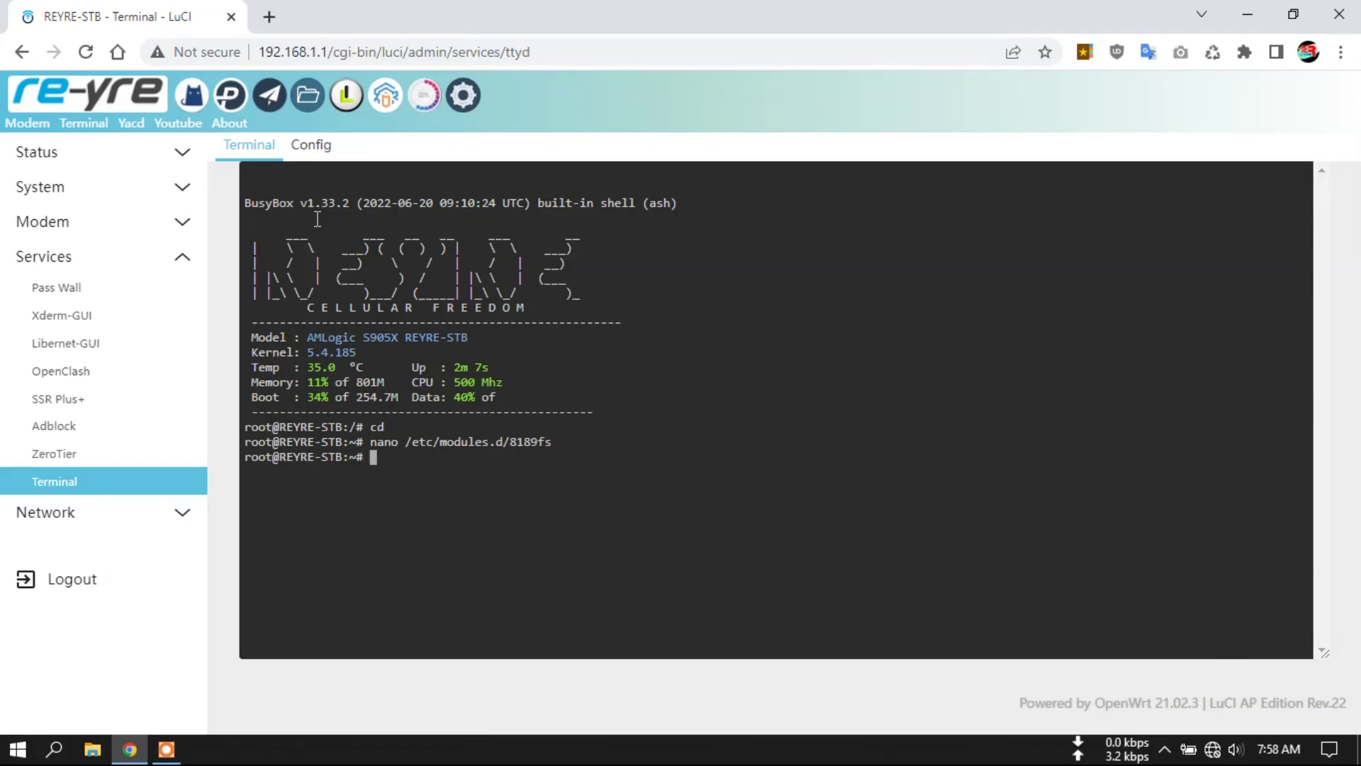
# Check the saved contents of etc/modules.d/8189fs in the router's file manager
pyautogui.click(125, 190)
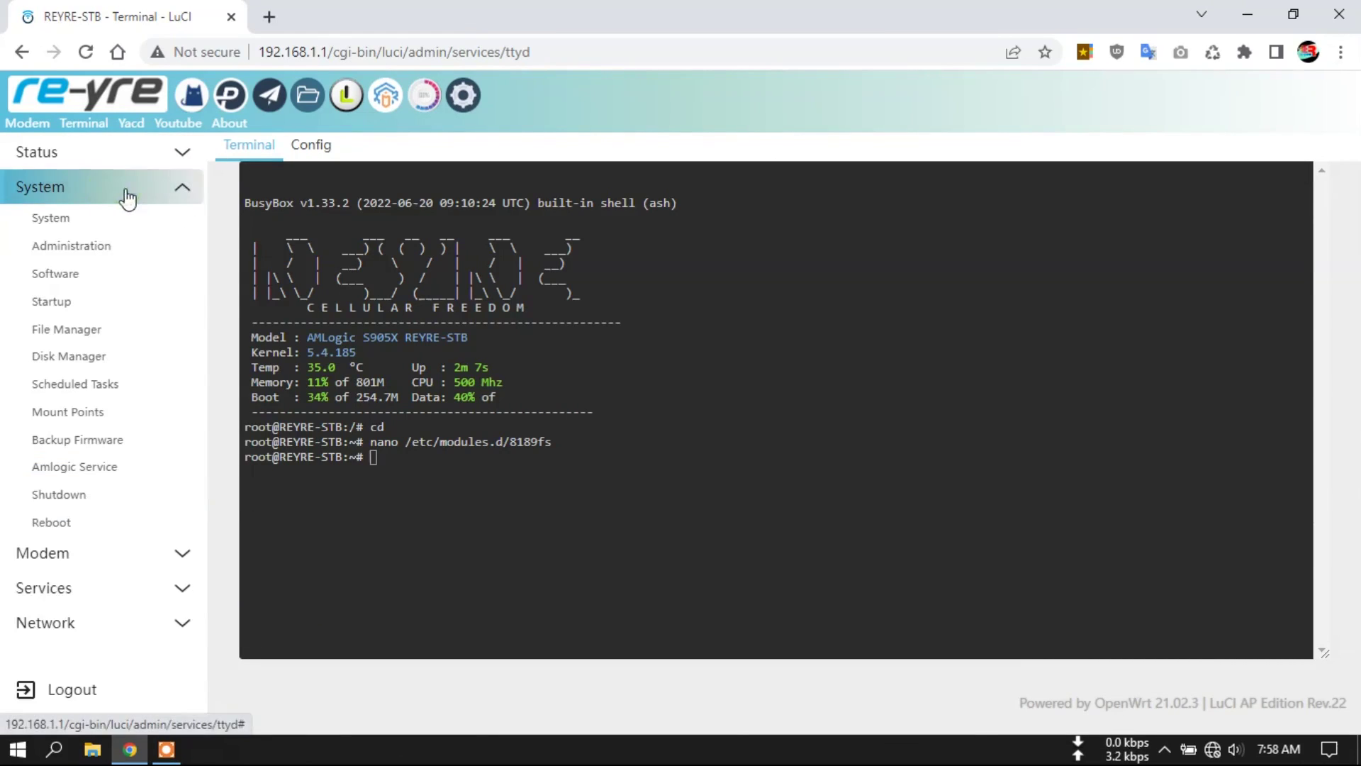
pyautogui.click(84, 336)
pyautogui.click(778, 164)
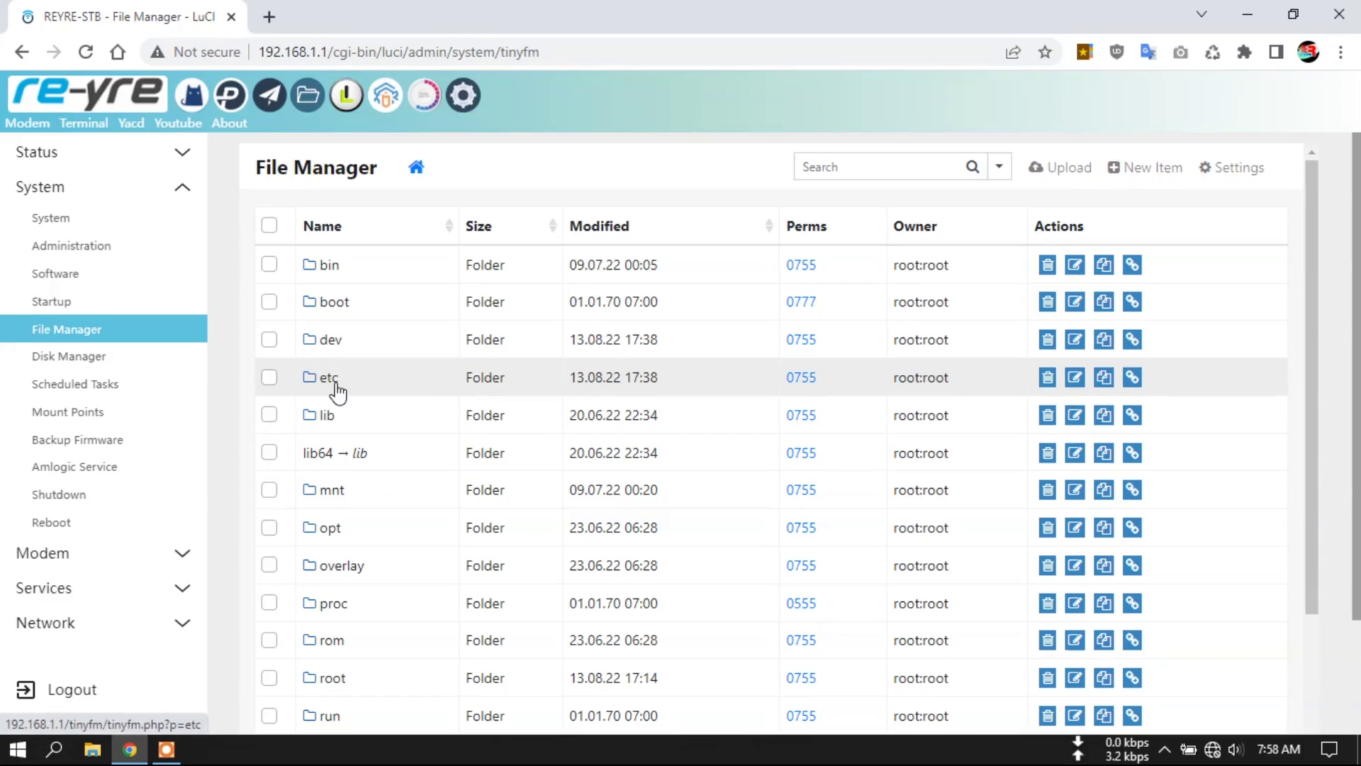
pyautogui.click(336, 384)
pyautogui.scroll(-9, 482, 440)
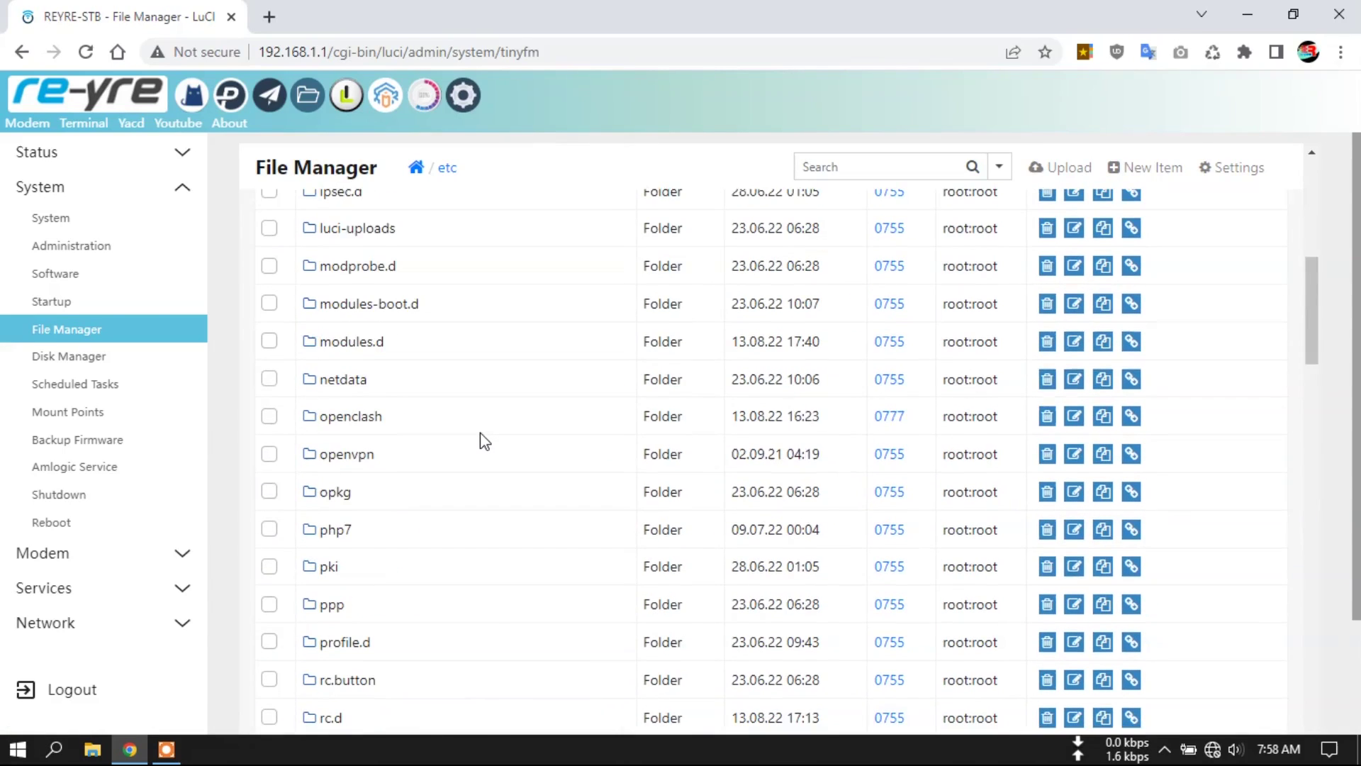
pyautogui.click(354, 343)
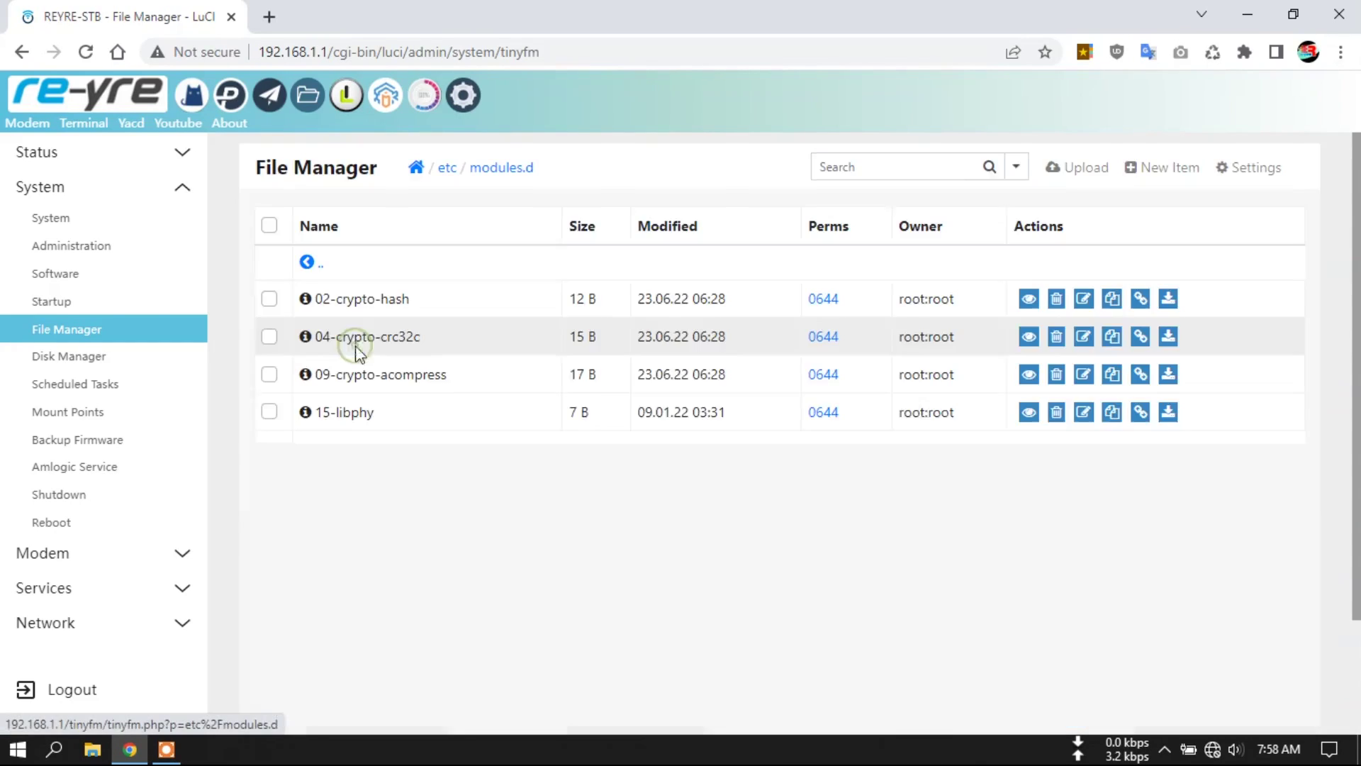
pyautogui.scroll(-5, 441, 466)
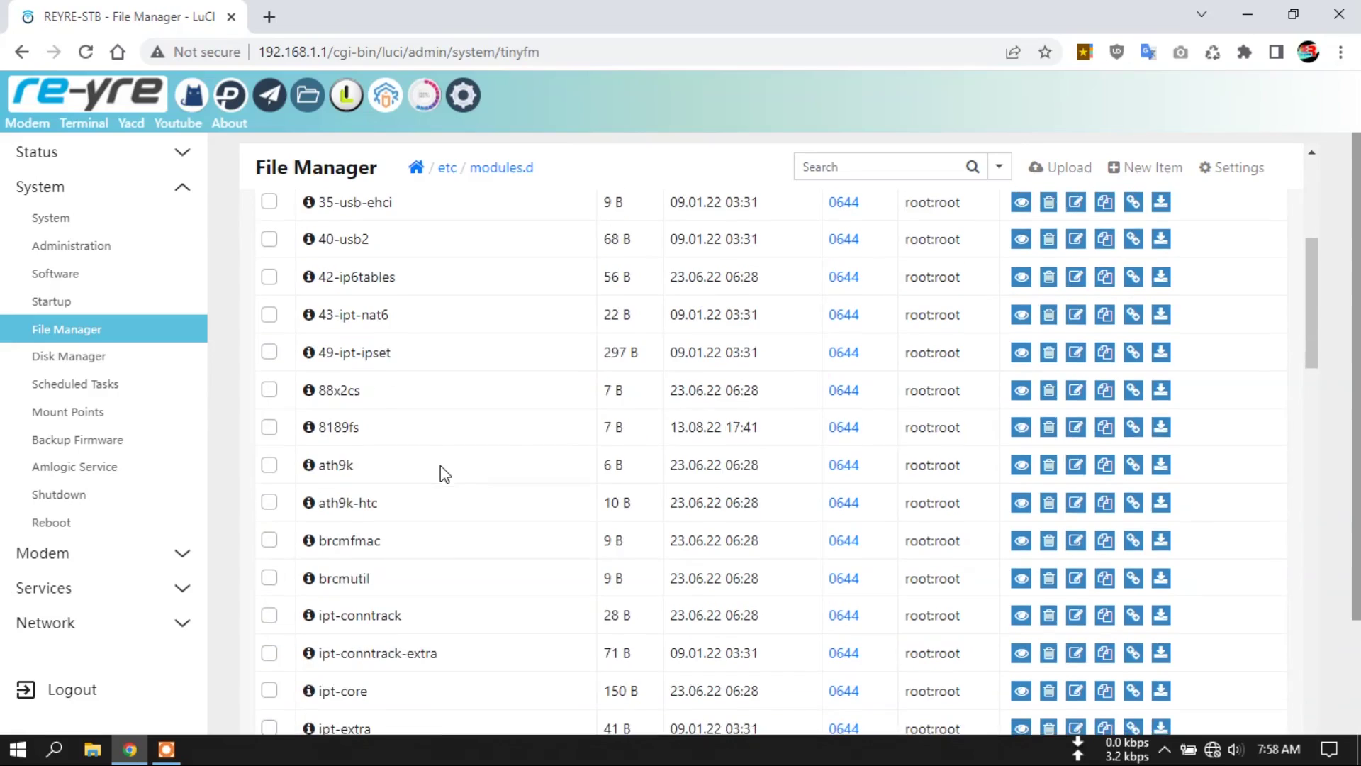
pyautogui.click(341, 428)
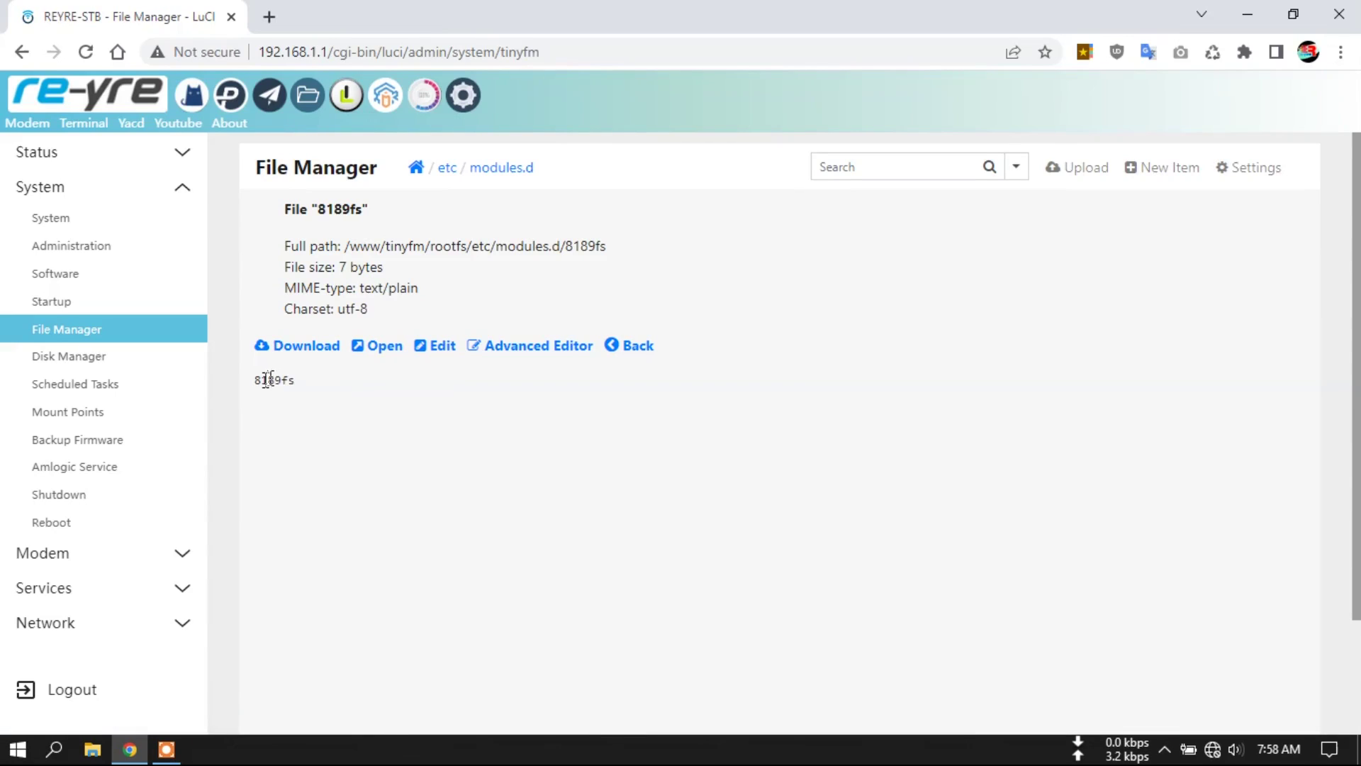
pyautogui.doubleClick(301, 380)
pyautogui.click(308, 386)
# Reboot the router and check the network connections available to the computer
pyautogui.click(186, 163)
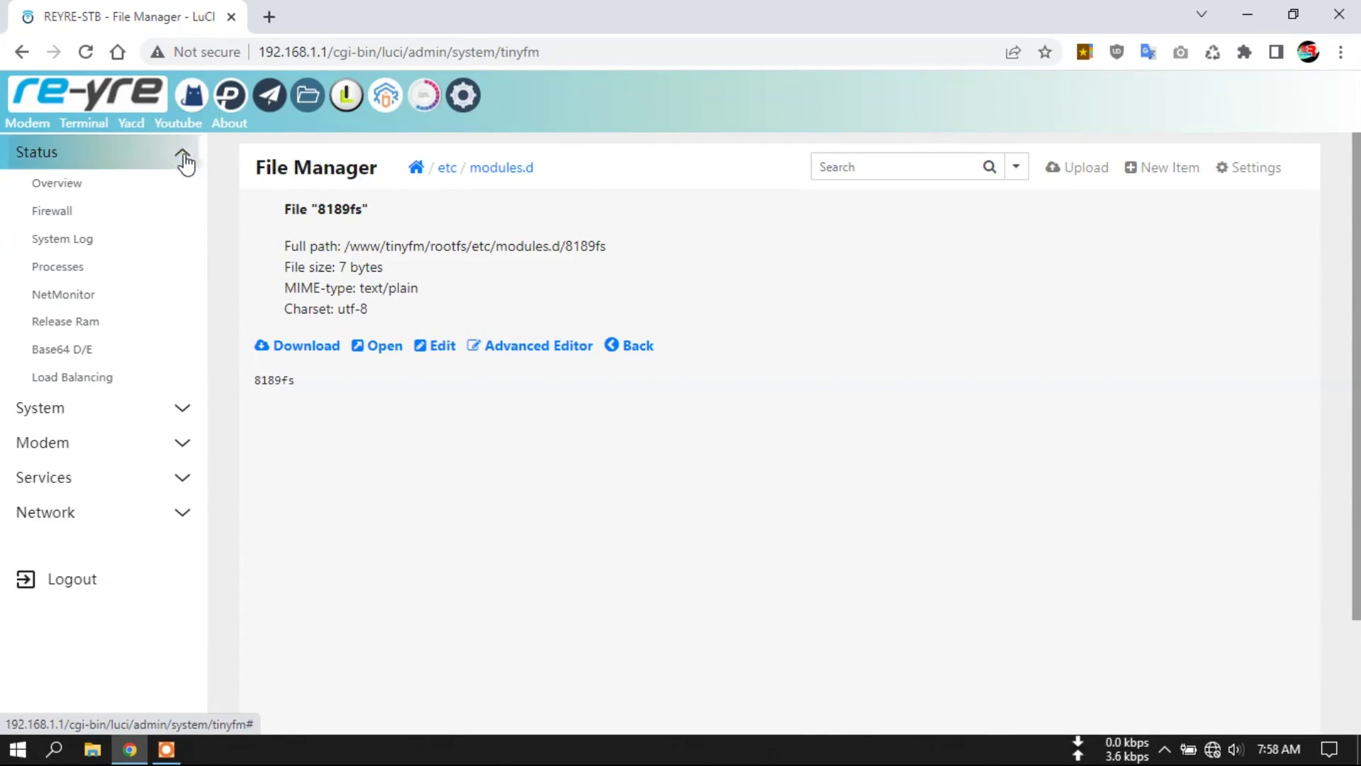
pyautogui.click(178, 404)
pyautogui.click(85, 529)
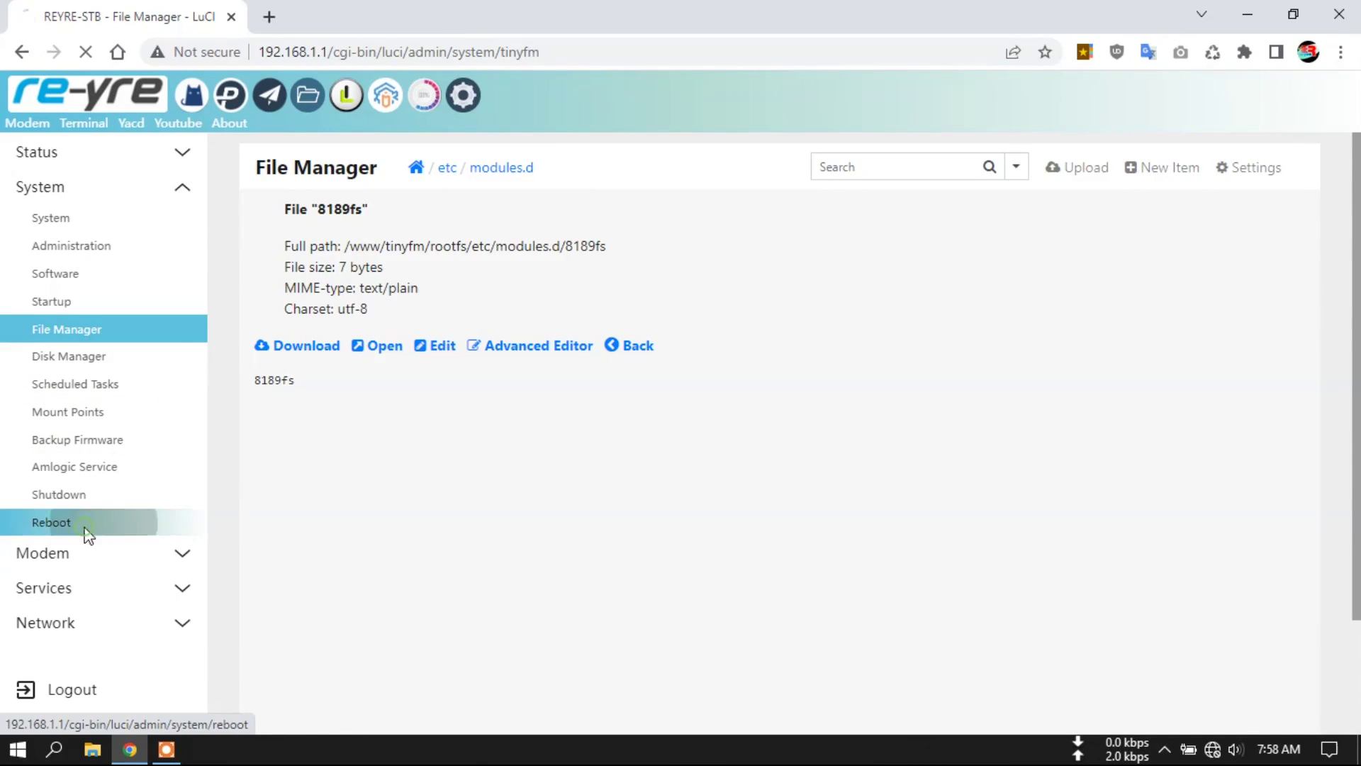
pyautogui.click(315, 268)
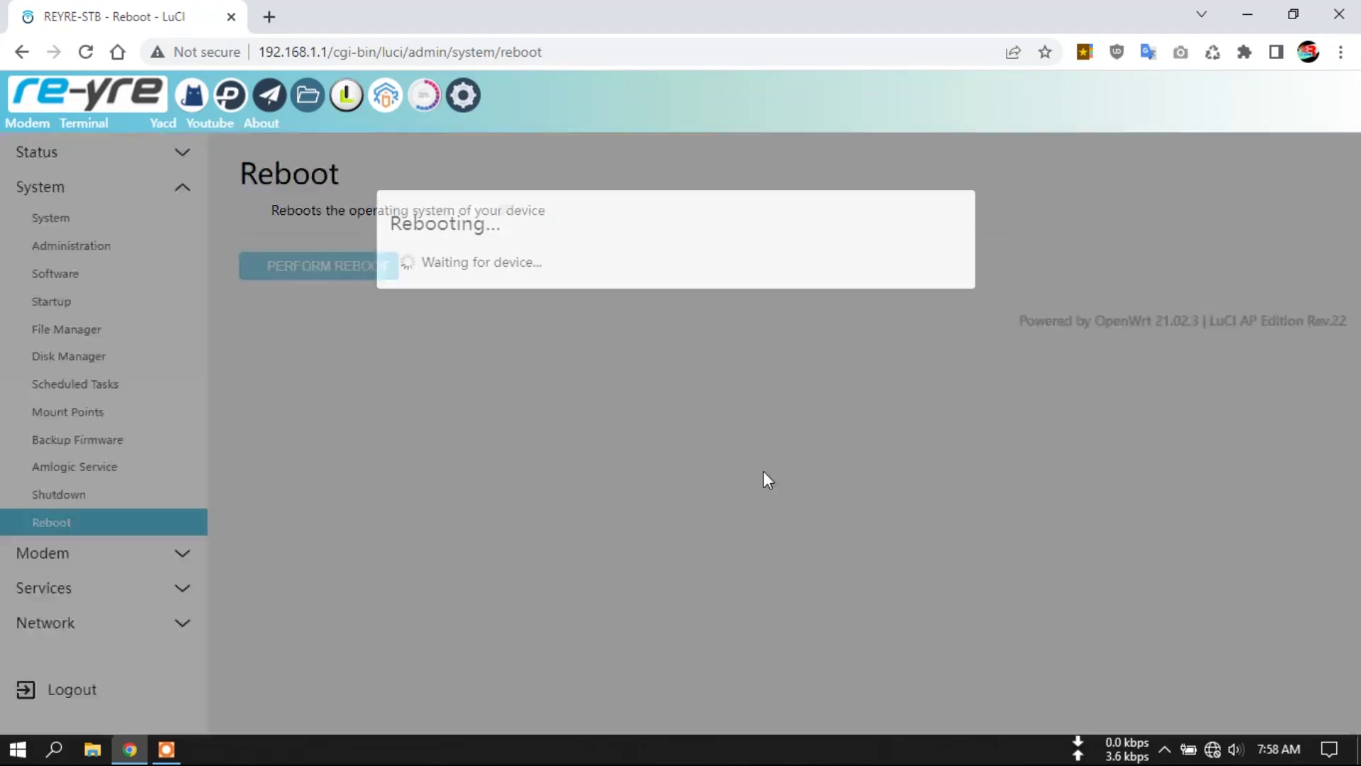
pyautogui.click(1212, 748)
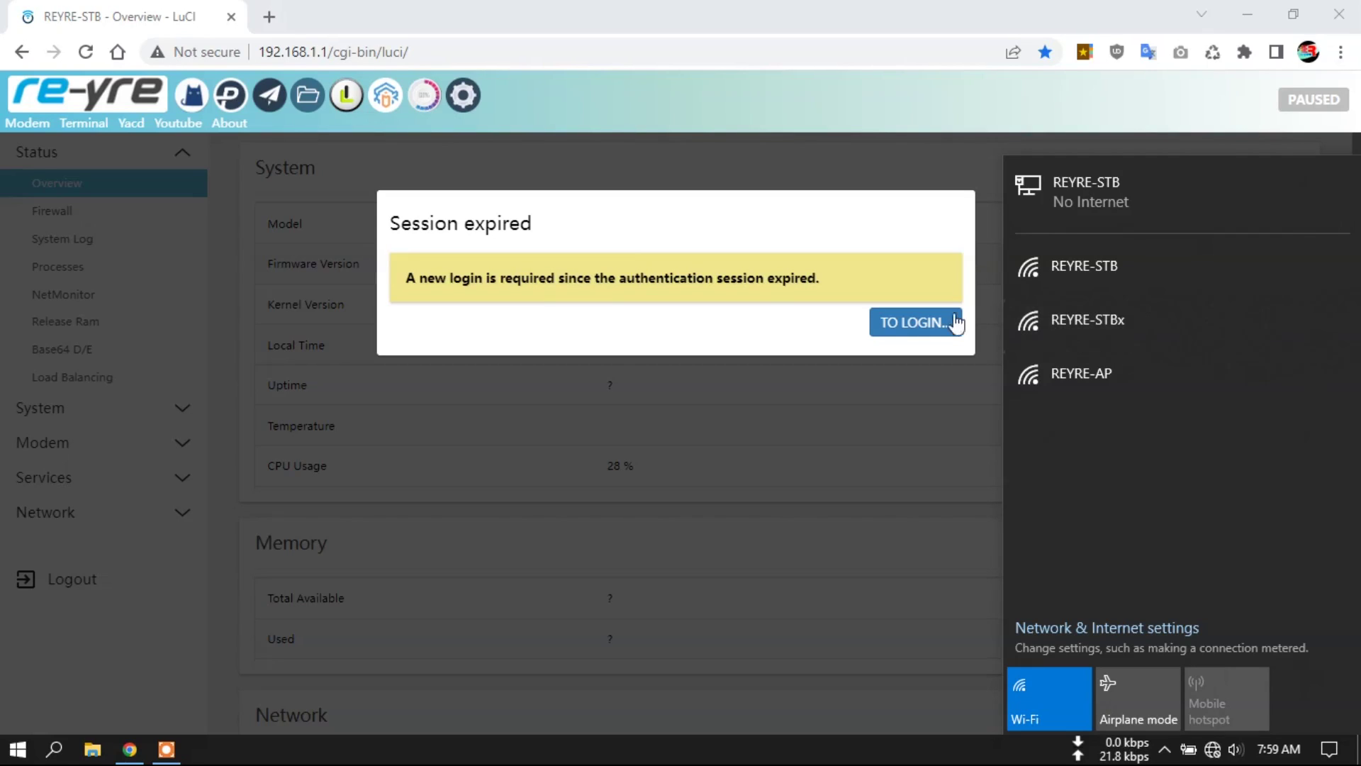
# Log back in to the router after the expired session with the saved account password
pyautogui.click(914, 326)
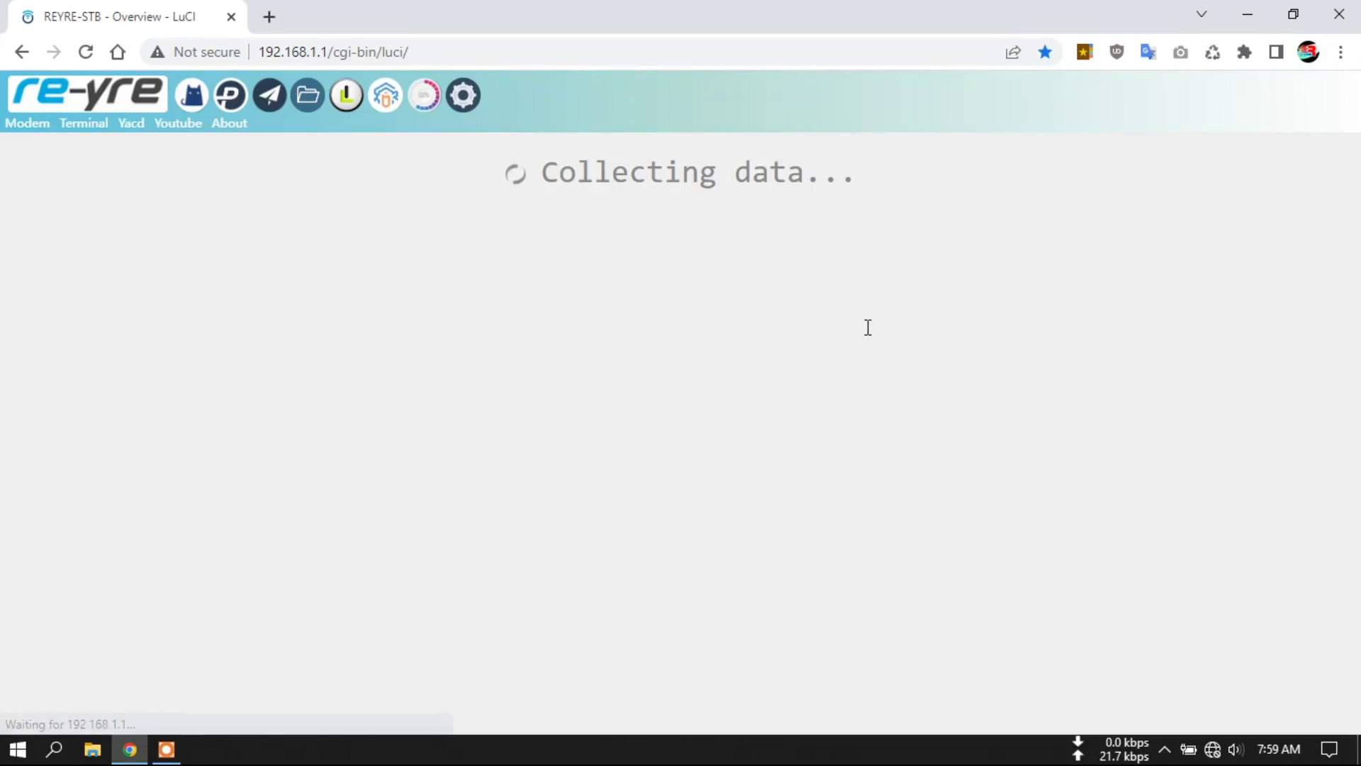
pyautogui.click(692, 358)
pyautogui.click(780, 415)
pyautogui.click(805, 426)
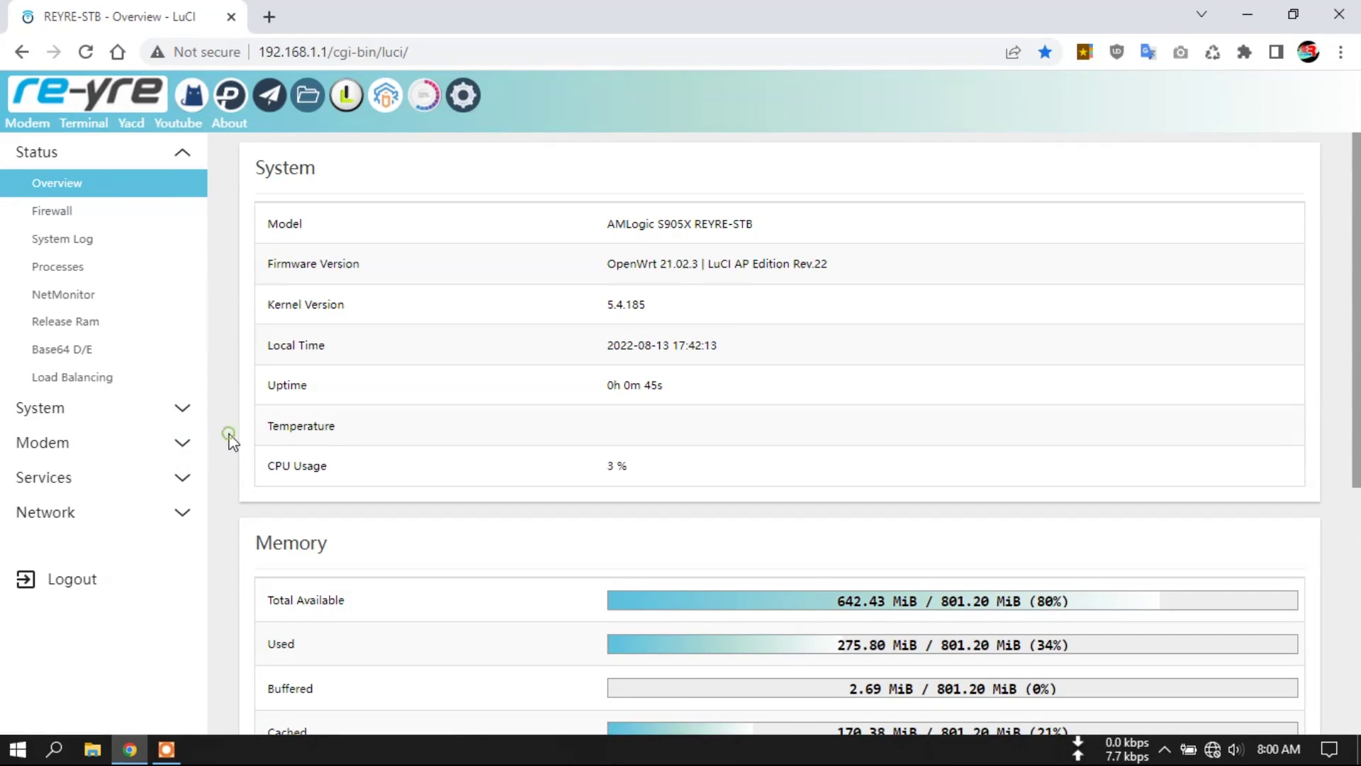
# Check the SSID of the router's wireless network and its system status overview
pyautogui.click(179, 512)
pyautogui.click(58, 358)
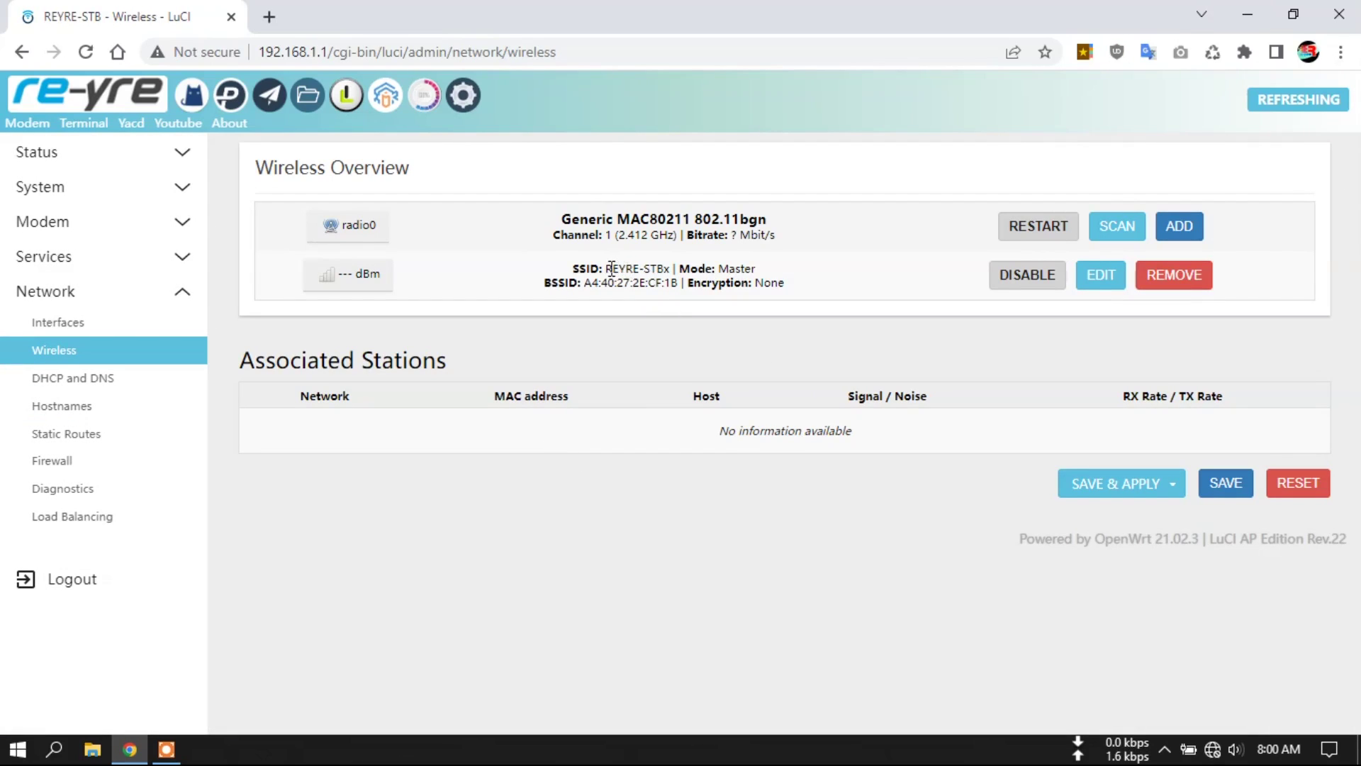
pyautogui.moveTo(605, 269); pyautogui.dragTo(665, 270)
pyautogui.click(680, 339)
pyautogui.click(168, 156)
pyautogui.click(108, 186)
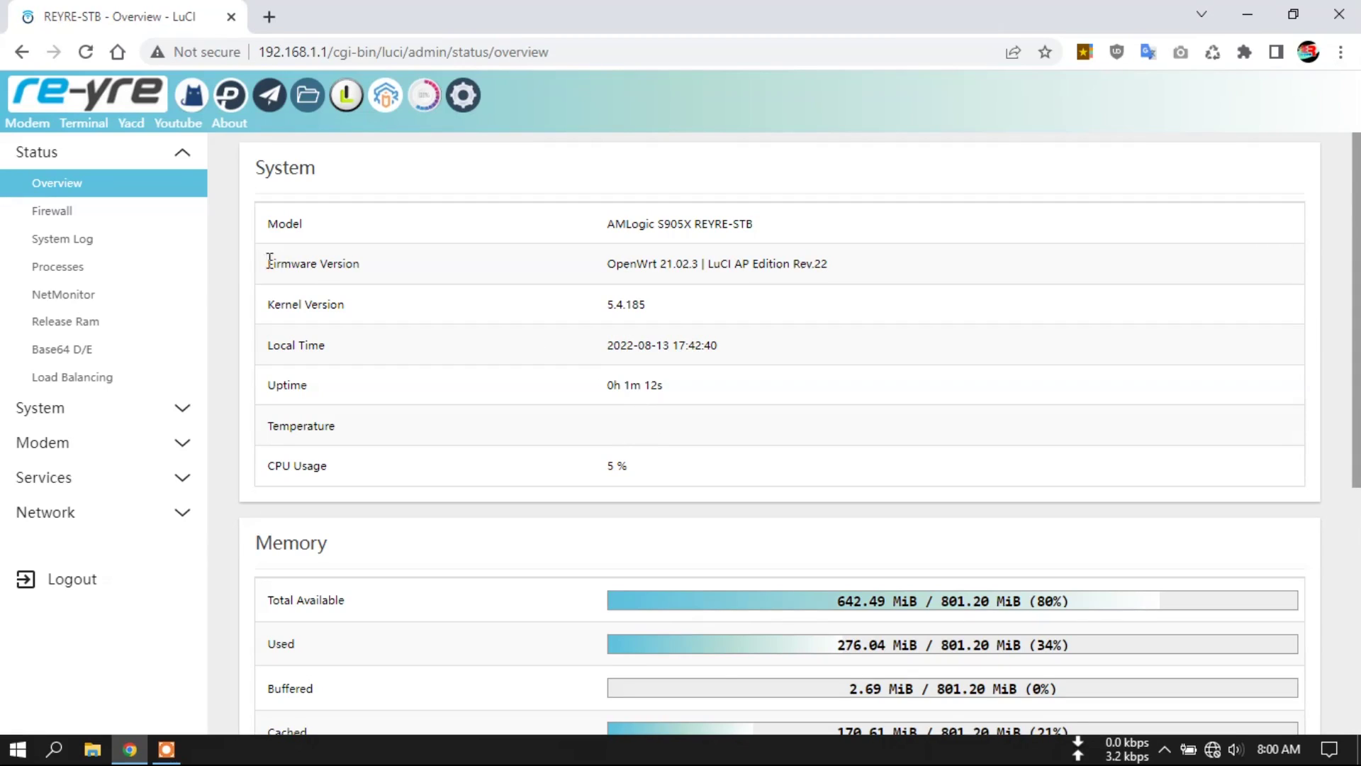
# Open the router's terminal and check the temperature line in its login banner
pyautogui.click(110, 410)
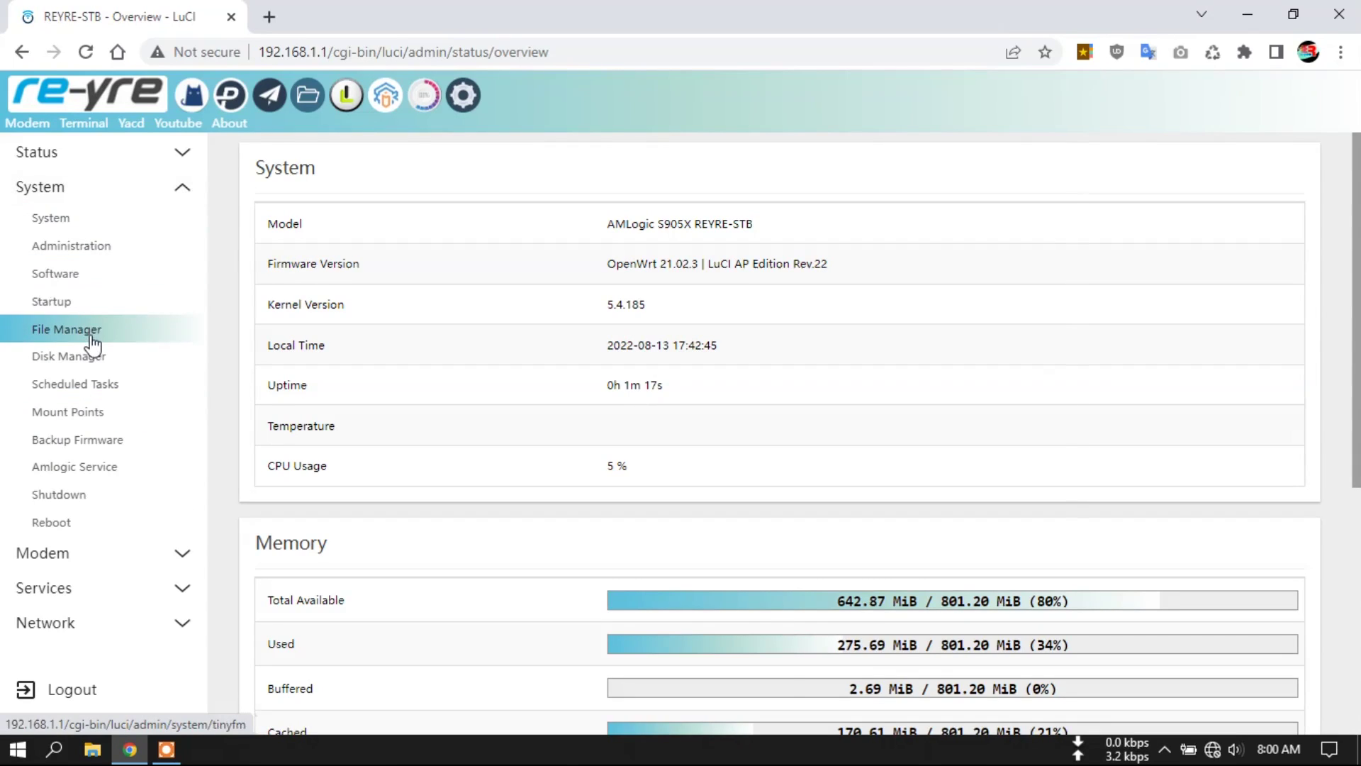
pyautogui.click(81, 125)
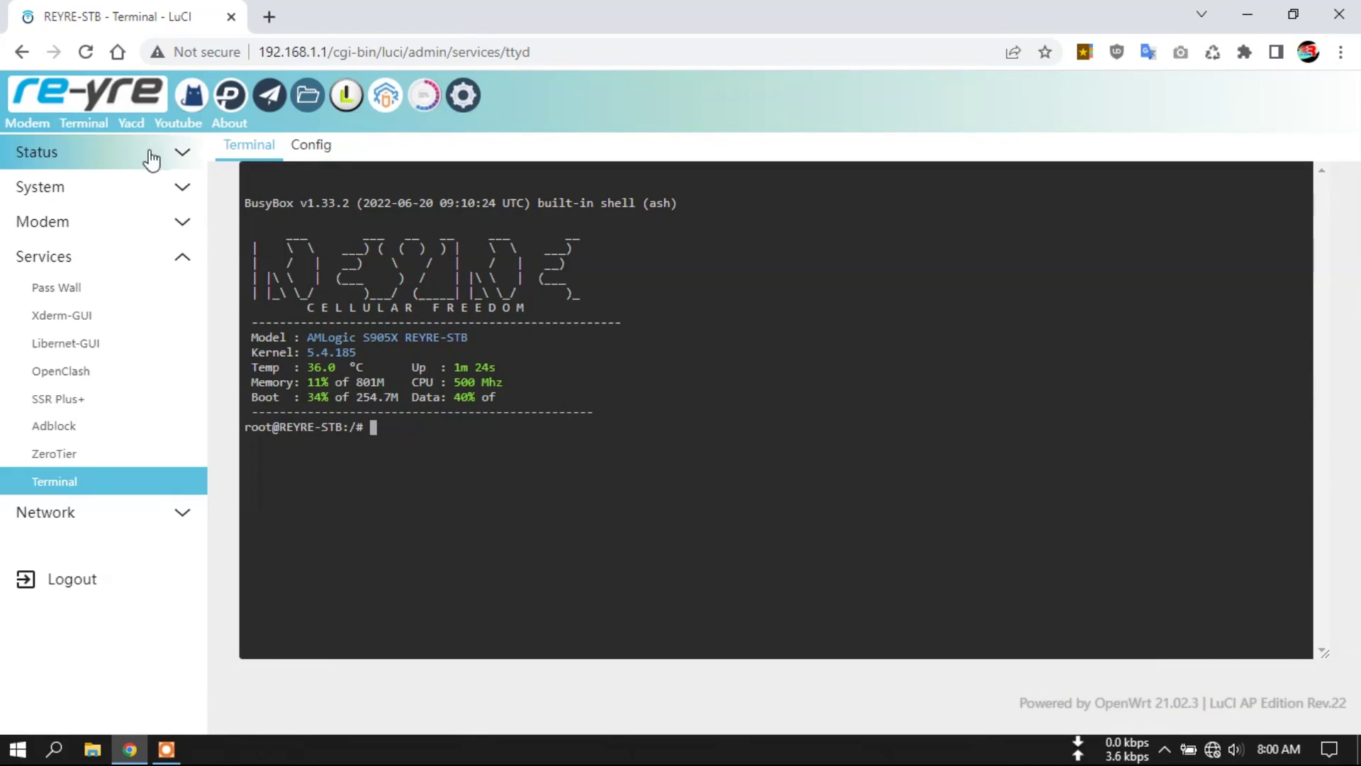
# Open the sysco script from the etc folder in the router's file manager
pyautogui.click(101, 201)
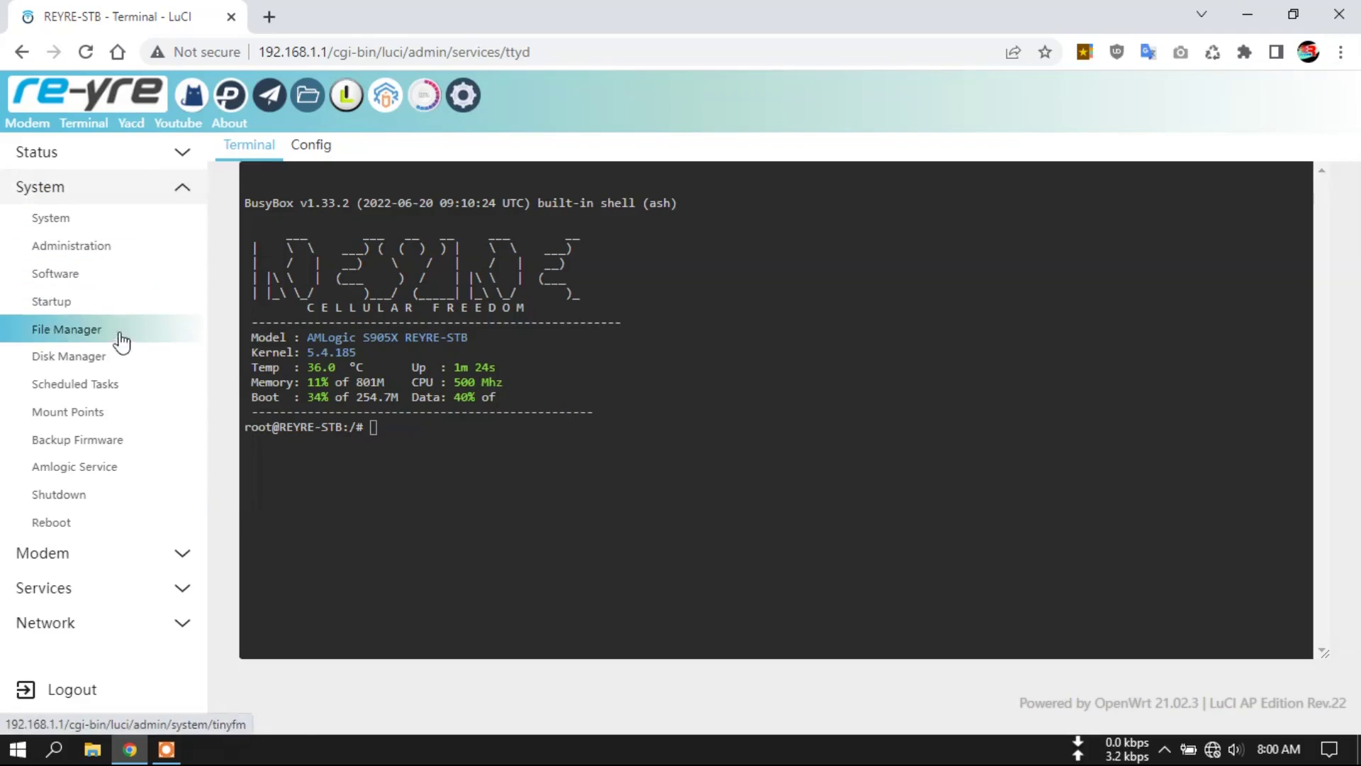
pyautogui.click(92, 339)
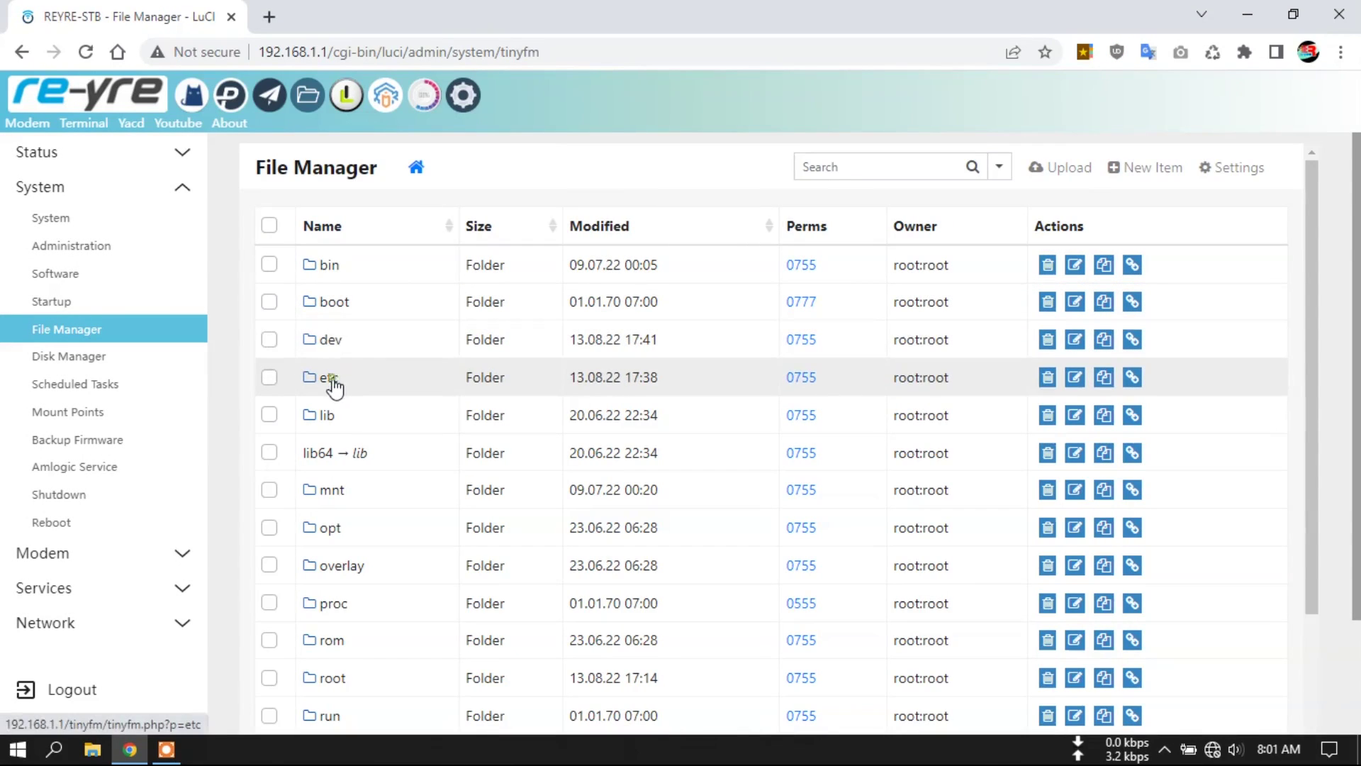
pyautogui.click(331, 378)
pyautogui.moveTo(1309, 181); pyautogui.dragTo(1292, 504)
pyautogui.scroll(-8, 742, 457)
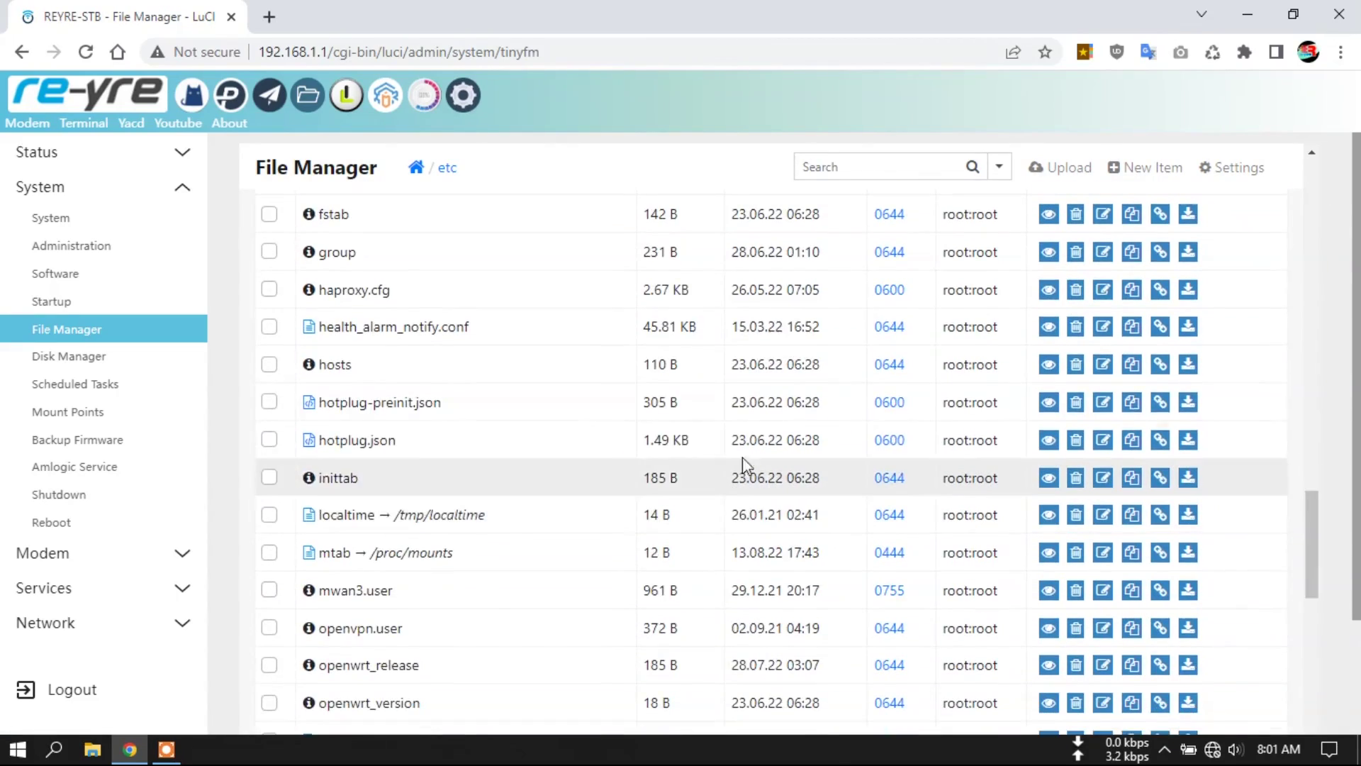
pyautogui.scroll(-7, 509, 451)
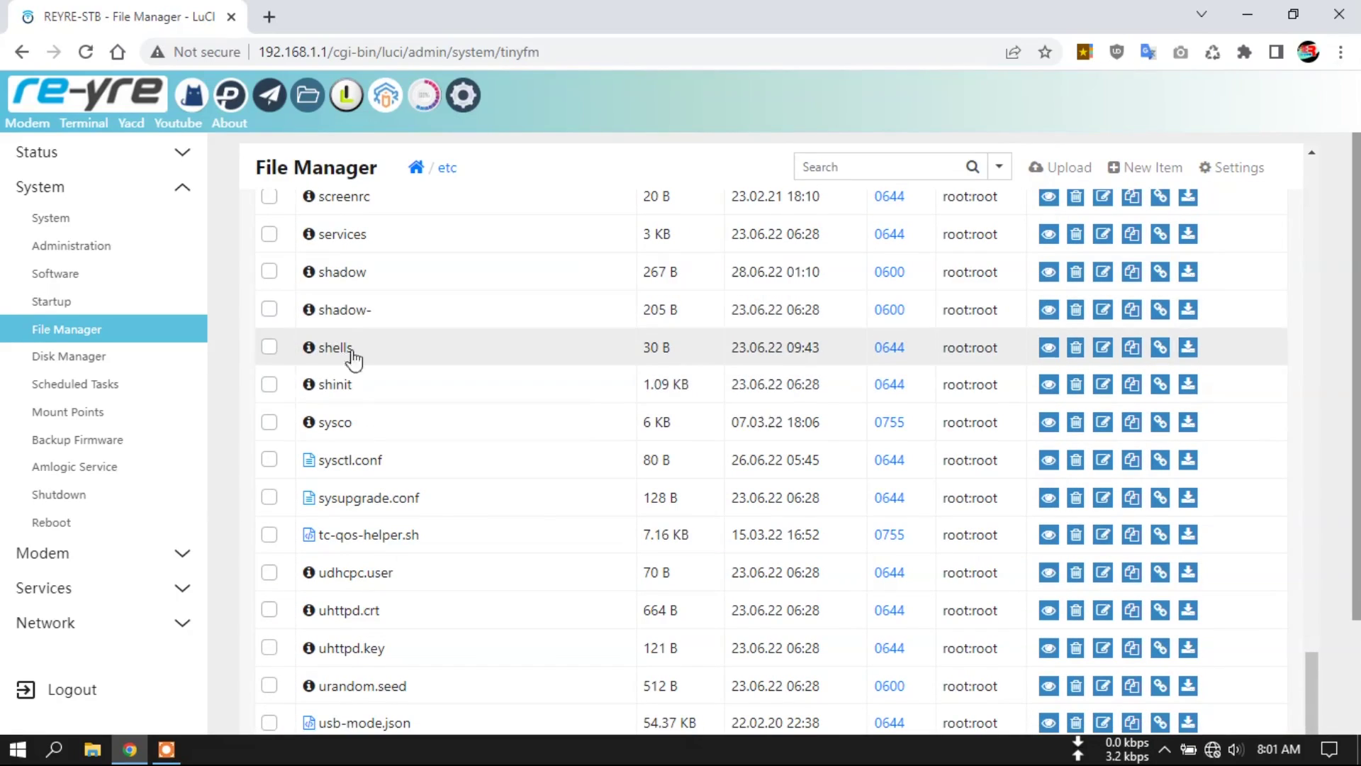
pyautogui.click(342, 424)
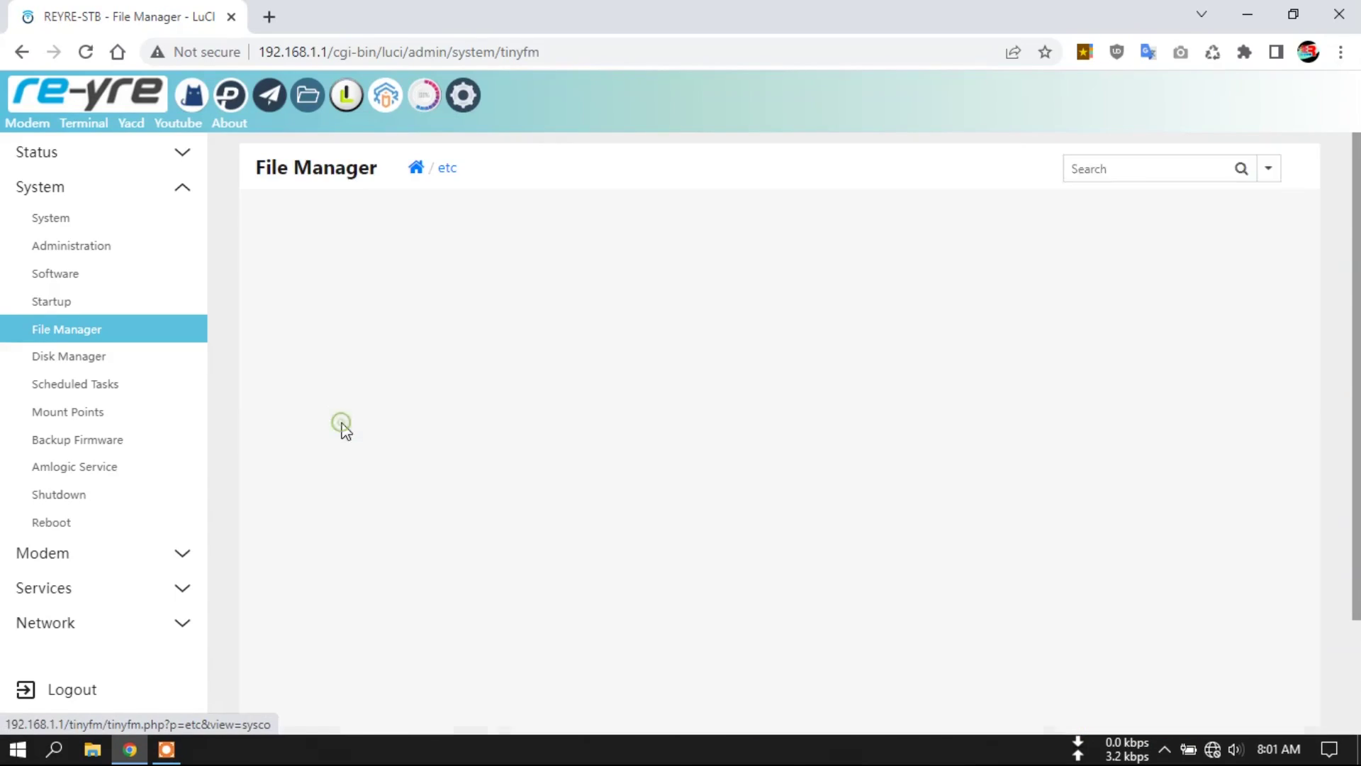
# Examine the sysco script for the section that reads the CPU temperature and the system paths it uses
pyautogui.scroll(-3, 1321, 283)
pyautogui.moveTo(1321, 289); pyautogui.dragTo(1303, 607)
pyautogui.scroll(-4, 773, 443)
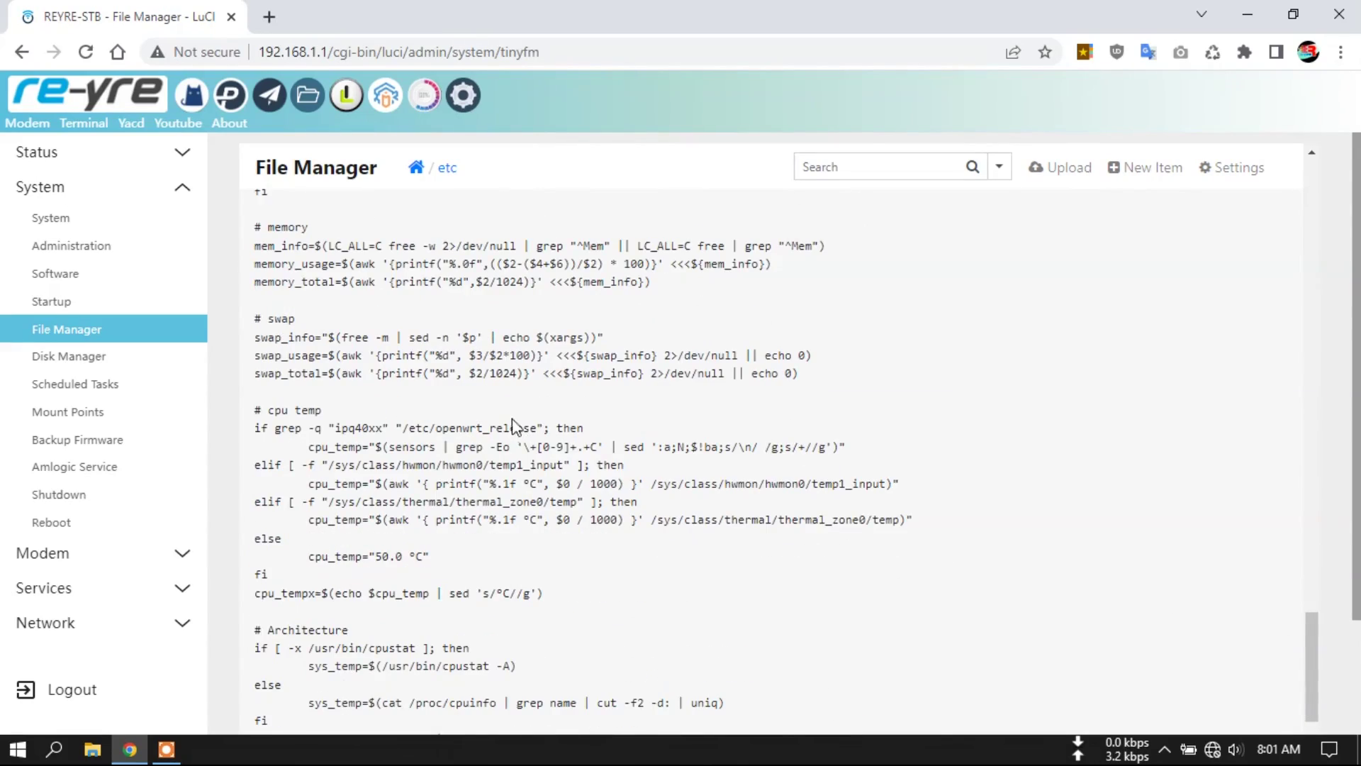
pyautogui.scroll(-6, 553, 428)
pyautogui.scroll(4, 624, 432)
pyautogui.scroll(8, 639, 432)
pyautogui.scroll(4, 628, 429)
pyautogui.scroll(6, 683, 451)
pyautogui.scroll(6, 678, 455)
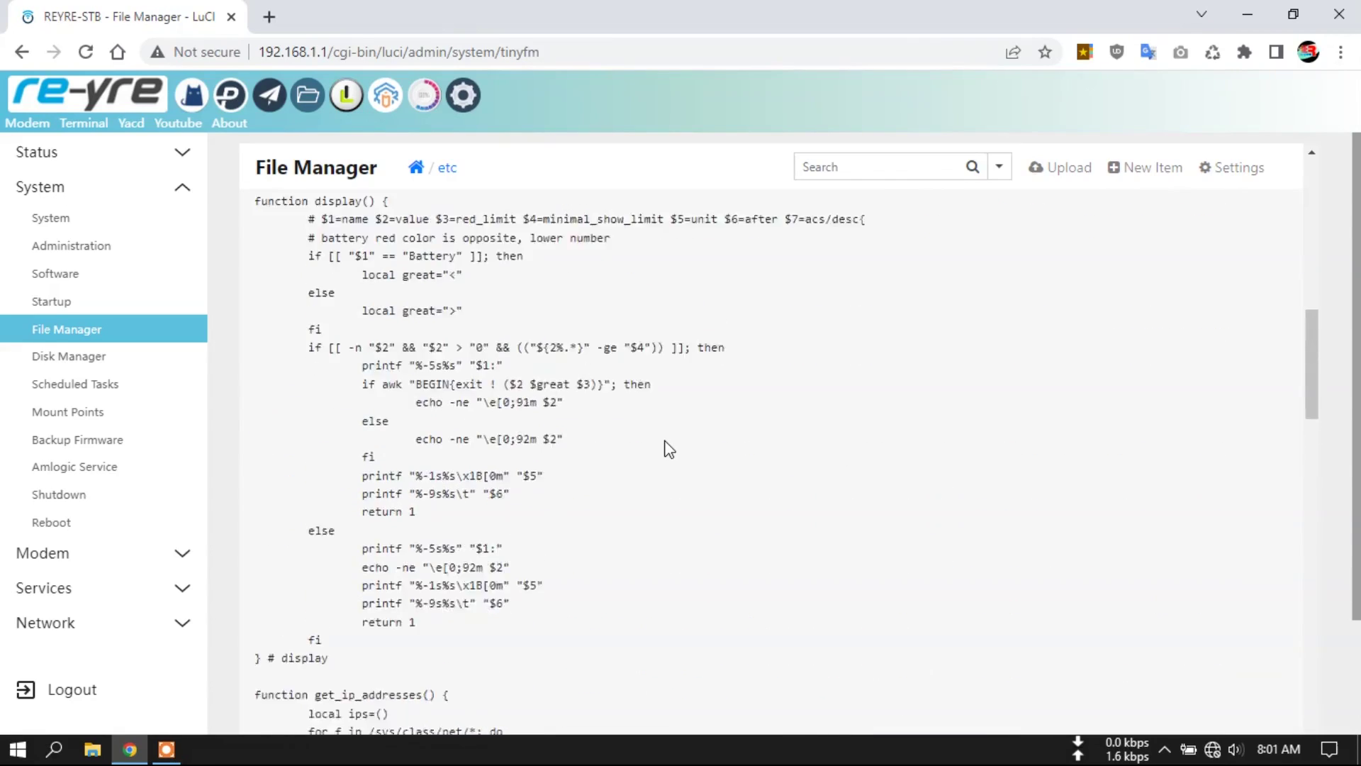
pyautogui.scroll(3, 667, 446)
pyautogui.scroll(-15, 626, 424)
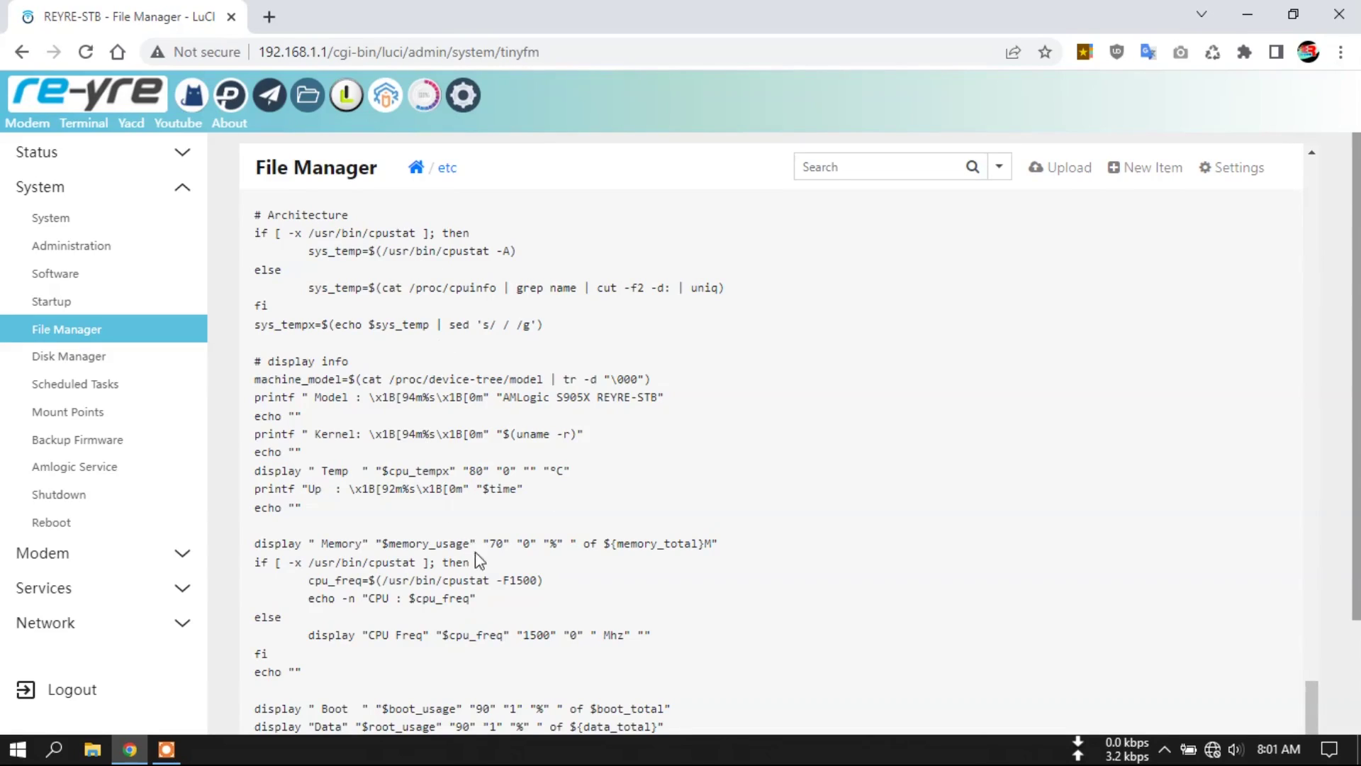
pyautogui.scroll(3, 546, 510)
pyautogui.scroll(2, 539, 496)
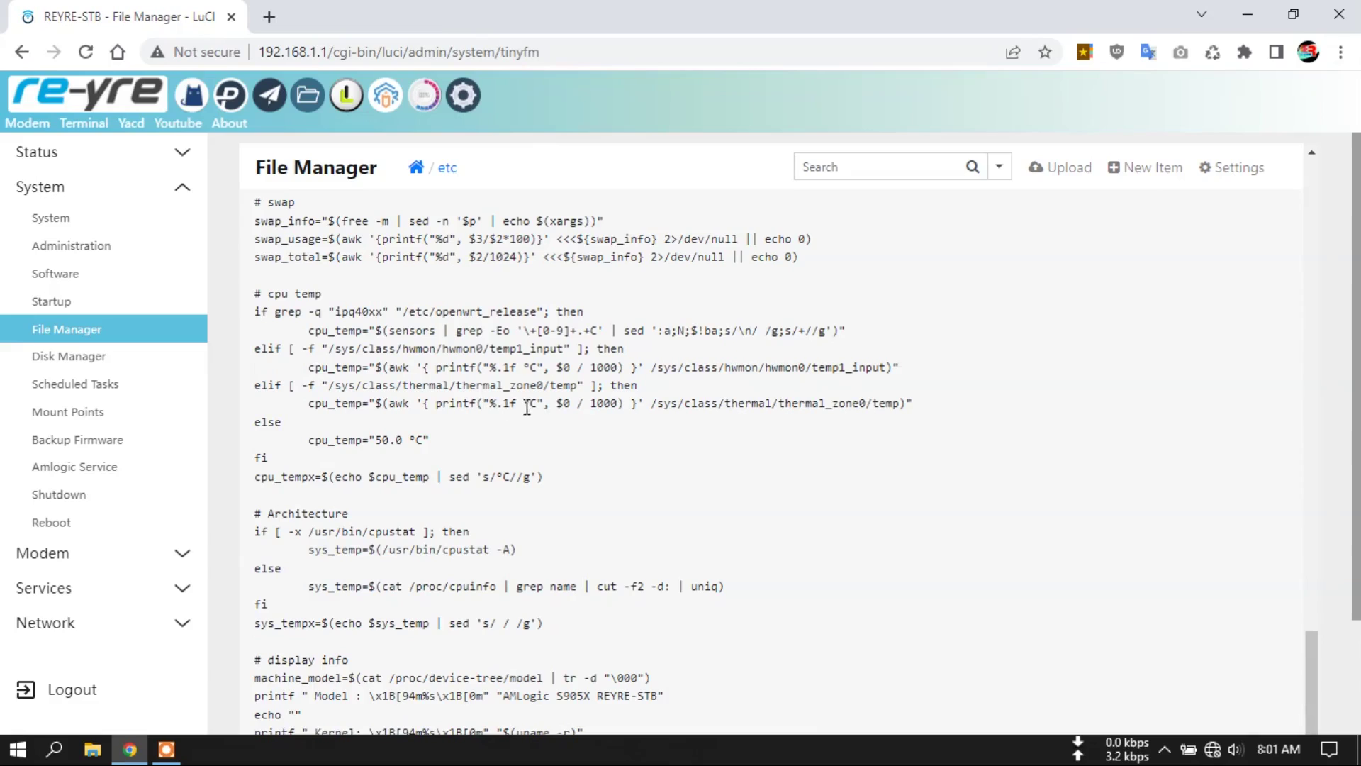
# Copy the path /sys/class/thermal/thermal_zone0/temp from the cpu temp section of the sysco script
pyautogui.moveTo(330, 385); pyautogui.dragTo(577, 389)
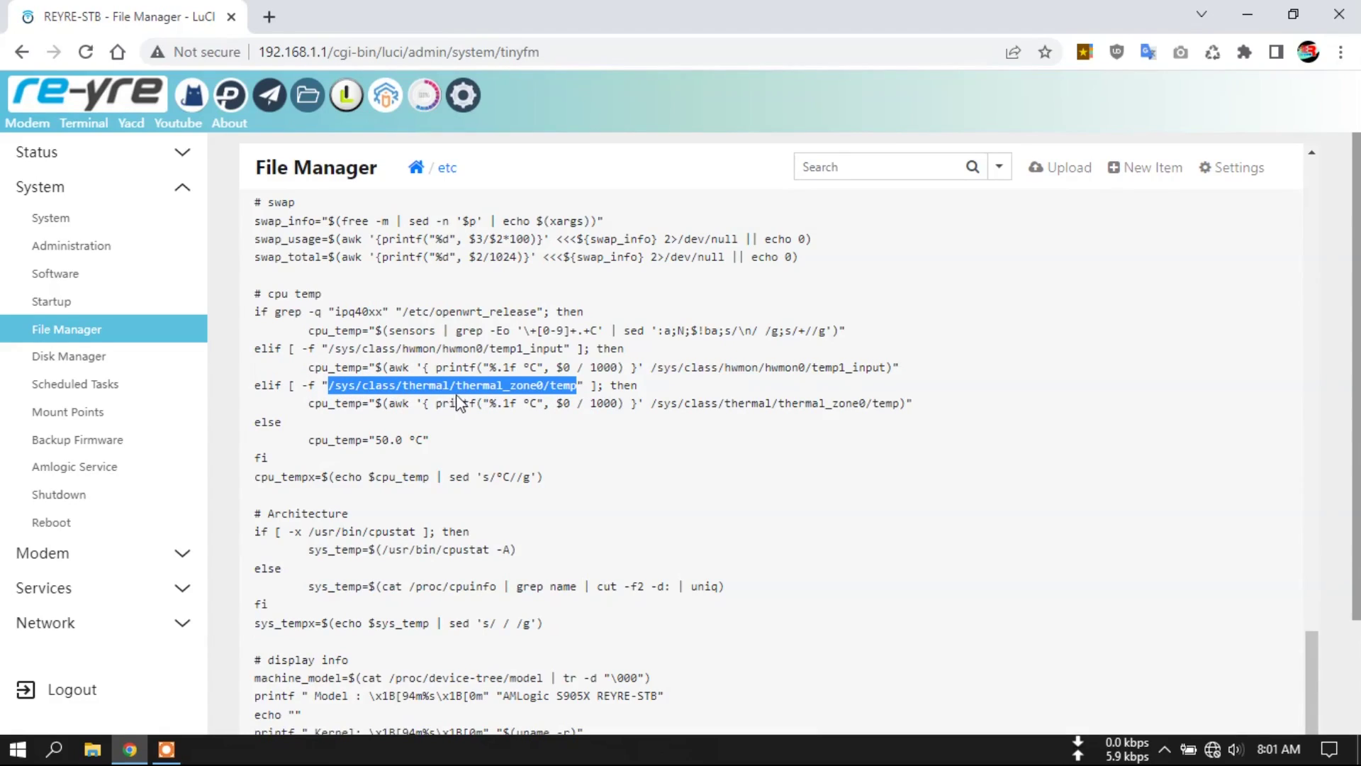
pyautogui.rightClick(517, 389)
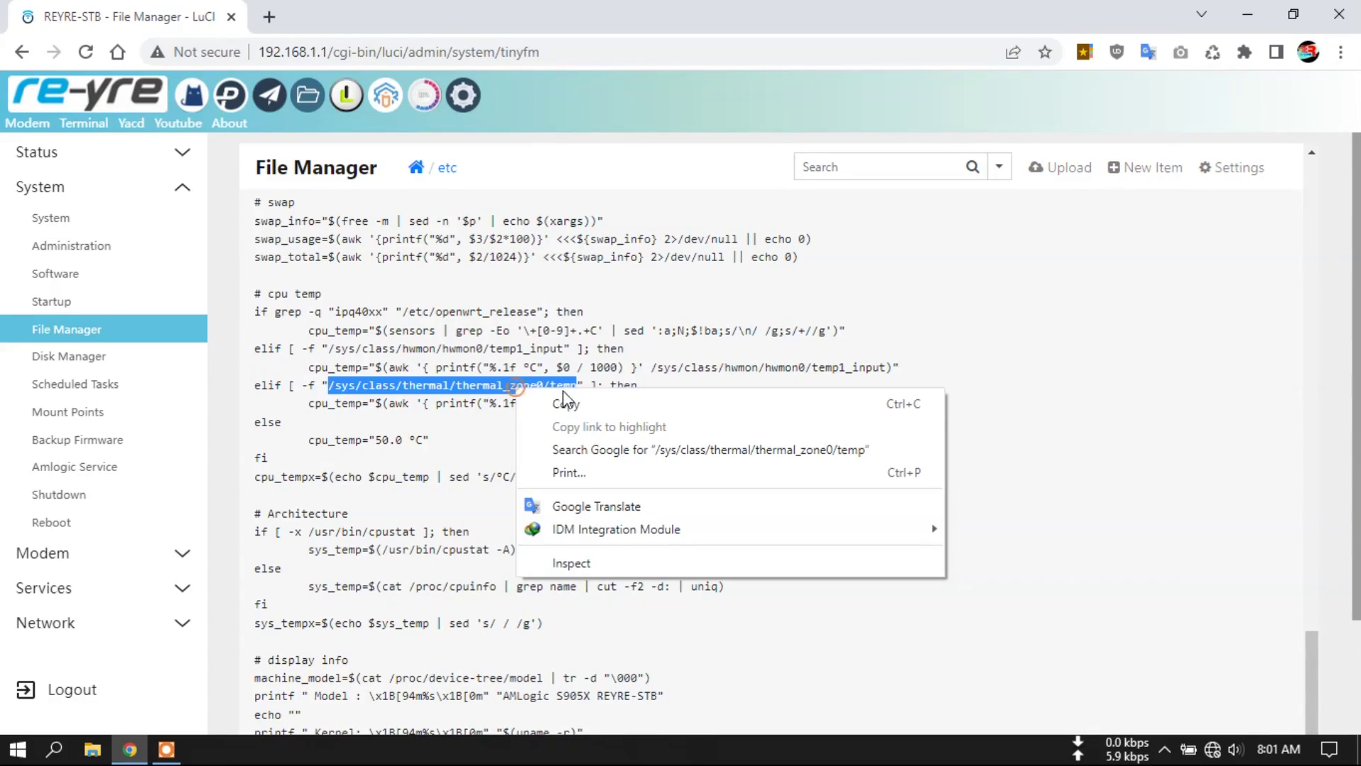
pyautogui.click(566, 403)
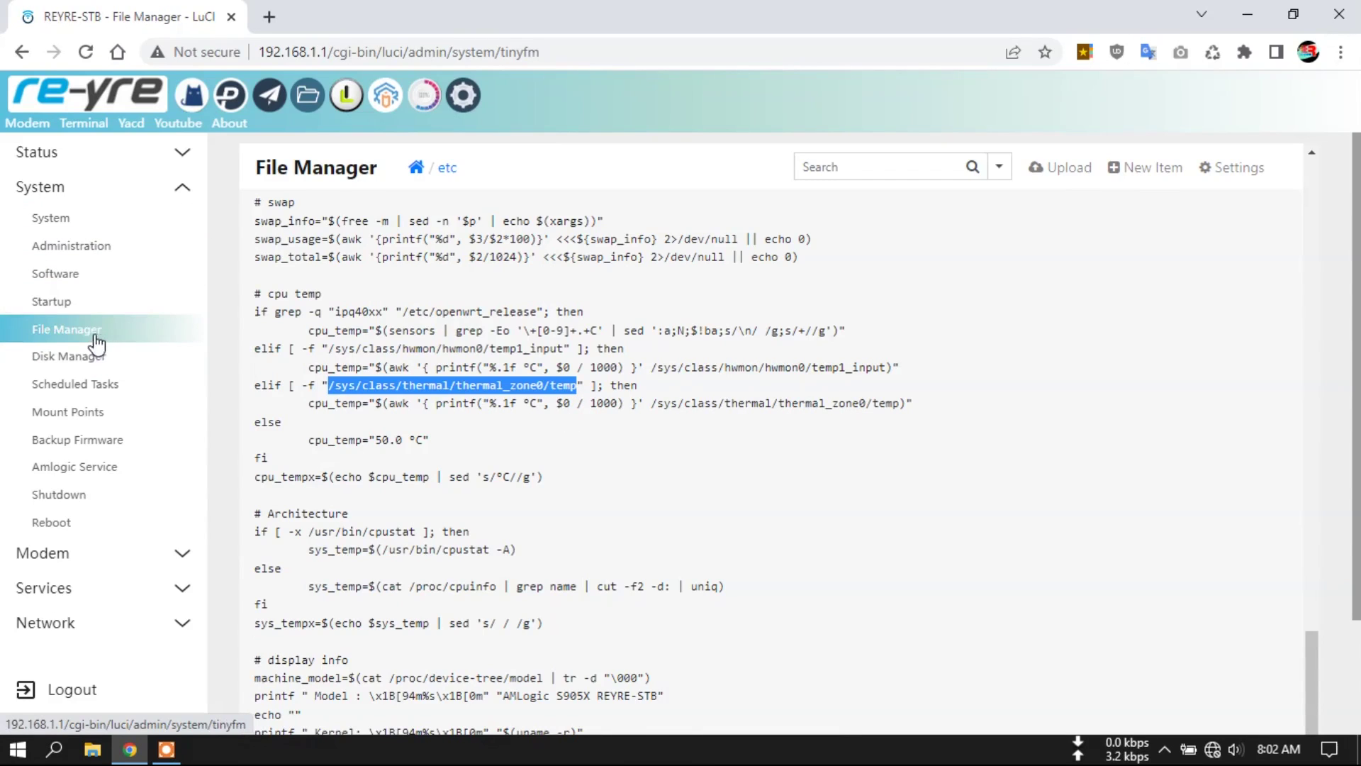
# Open the file temp.lua in usr/lib/lua/luci/controller from the file manager's root folder
pyautogui.click(417, 168)
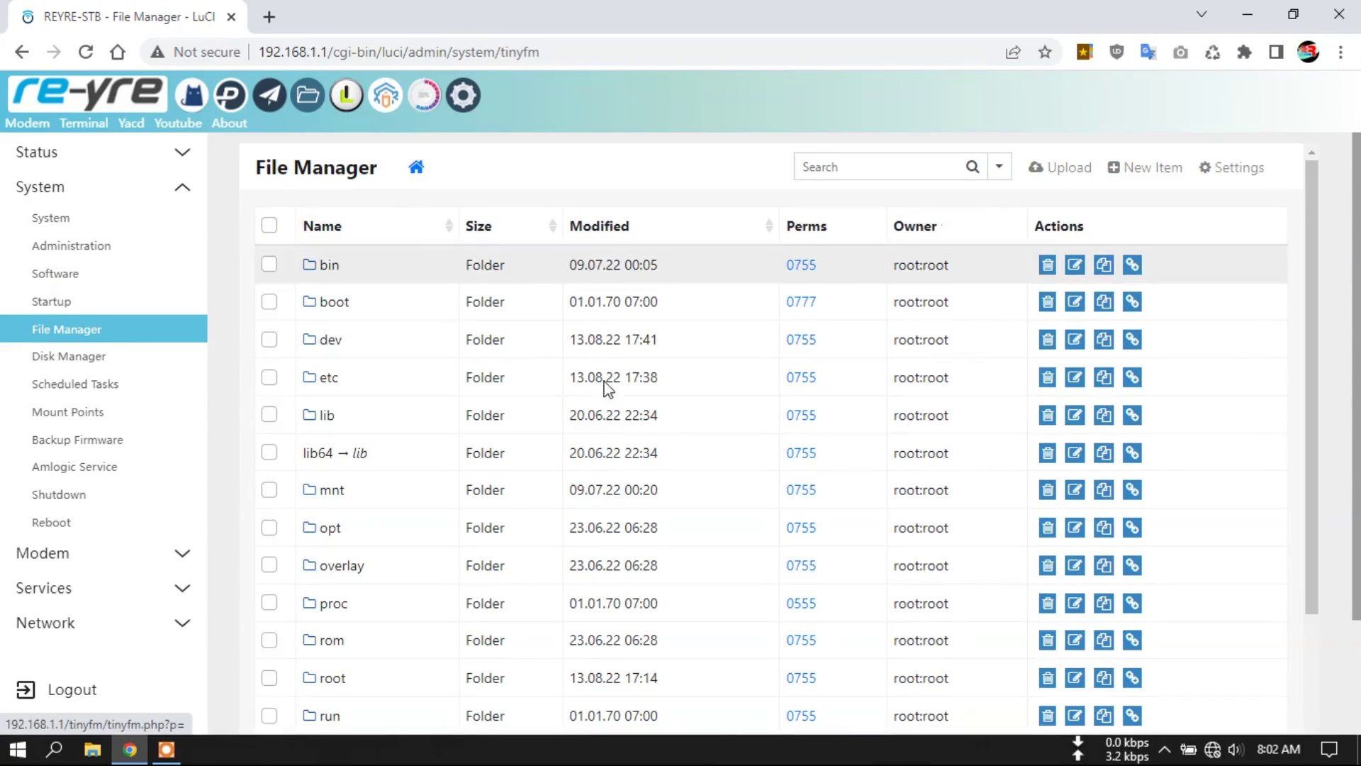
pyautogui.scroll(-4, 633, 434)
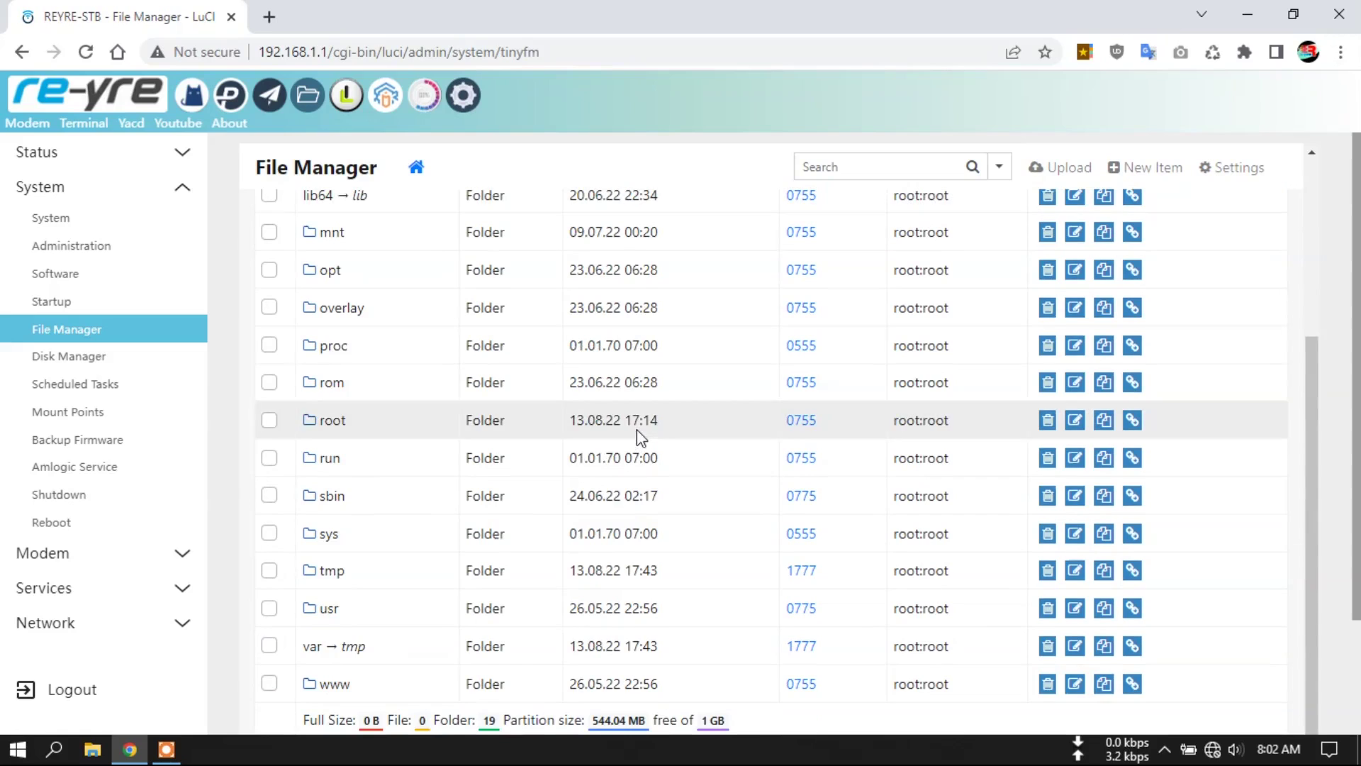
pyautogui.click(329, 611)
pyautogui.click(328, 339)
pyautogui.click(328, 526)
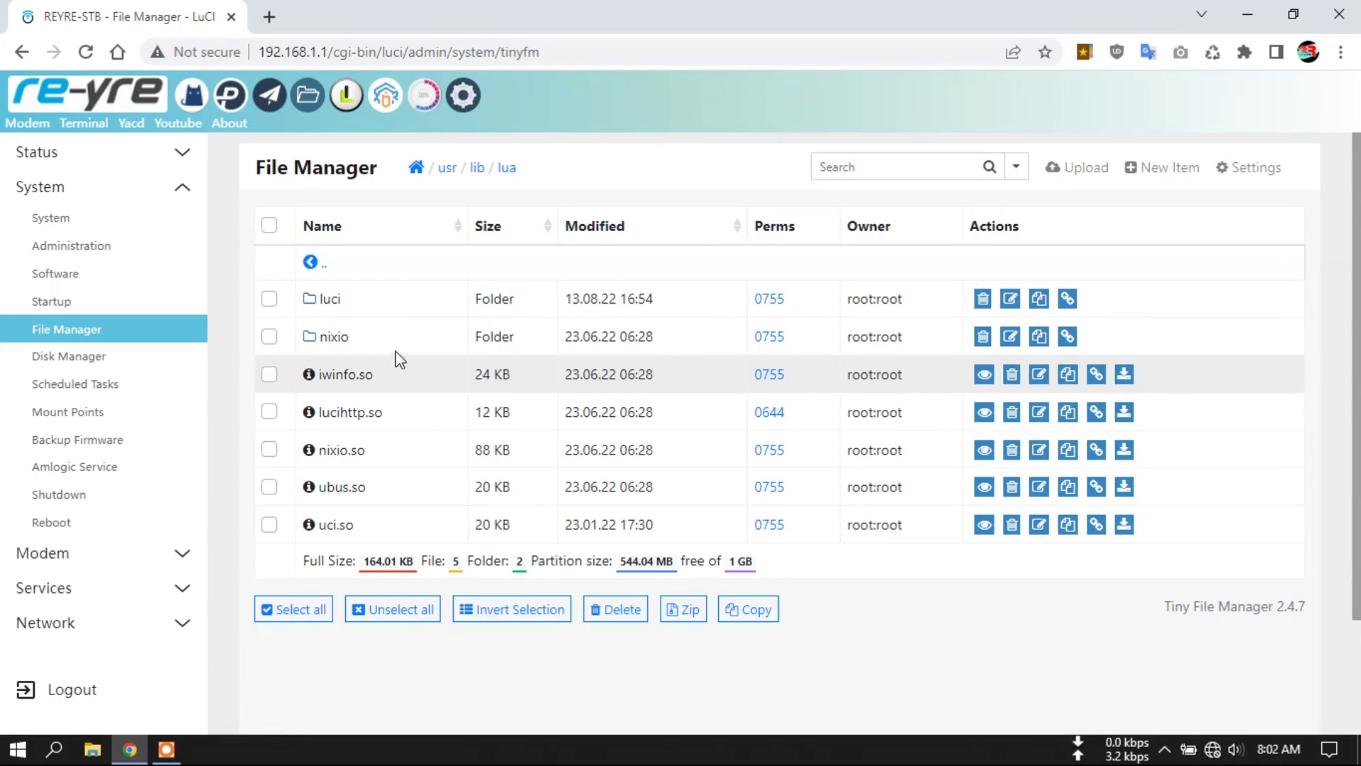
pyautogui.click(329, 299)
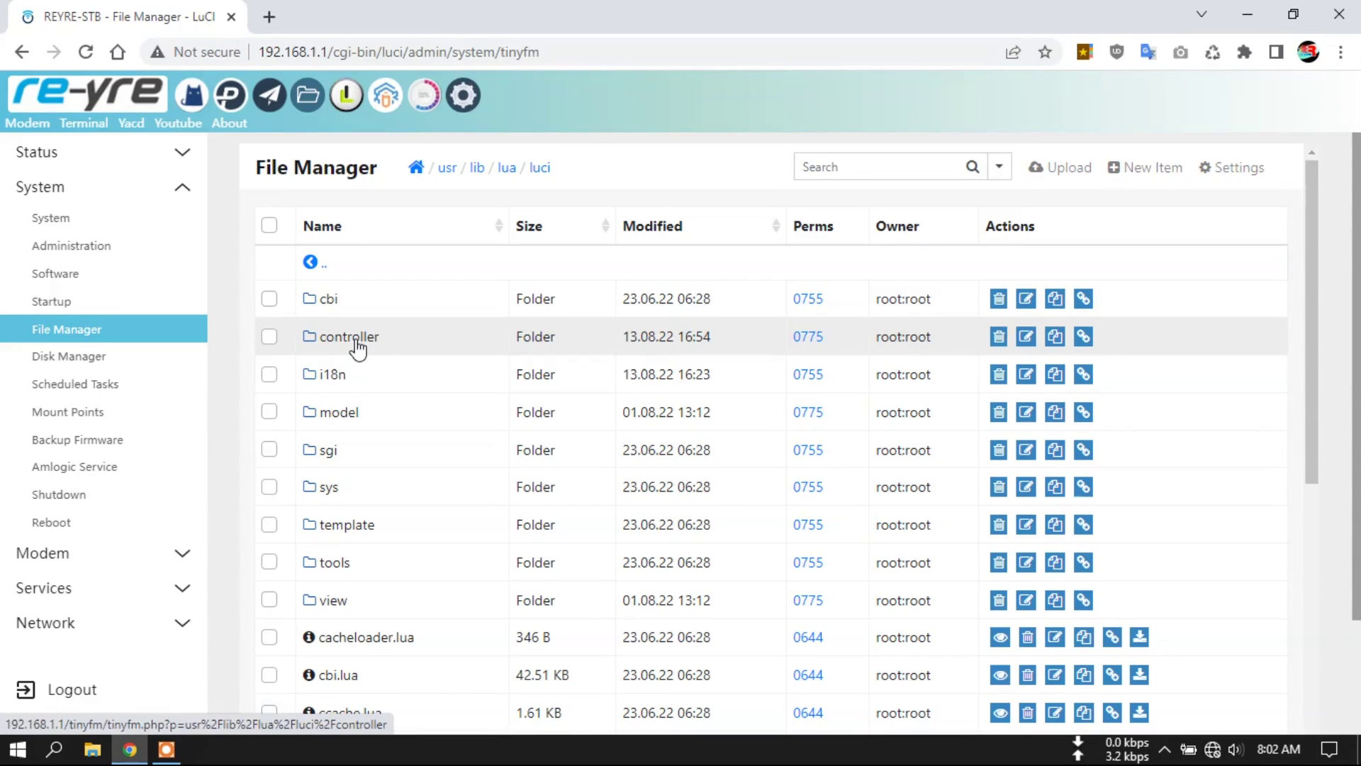
pyautogui.click(355, 339)
pyautogui.scroll(-4, 504, 457)
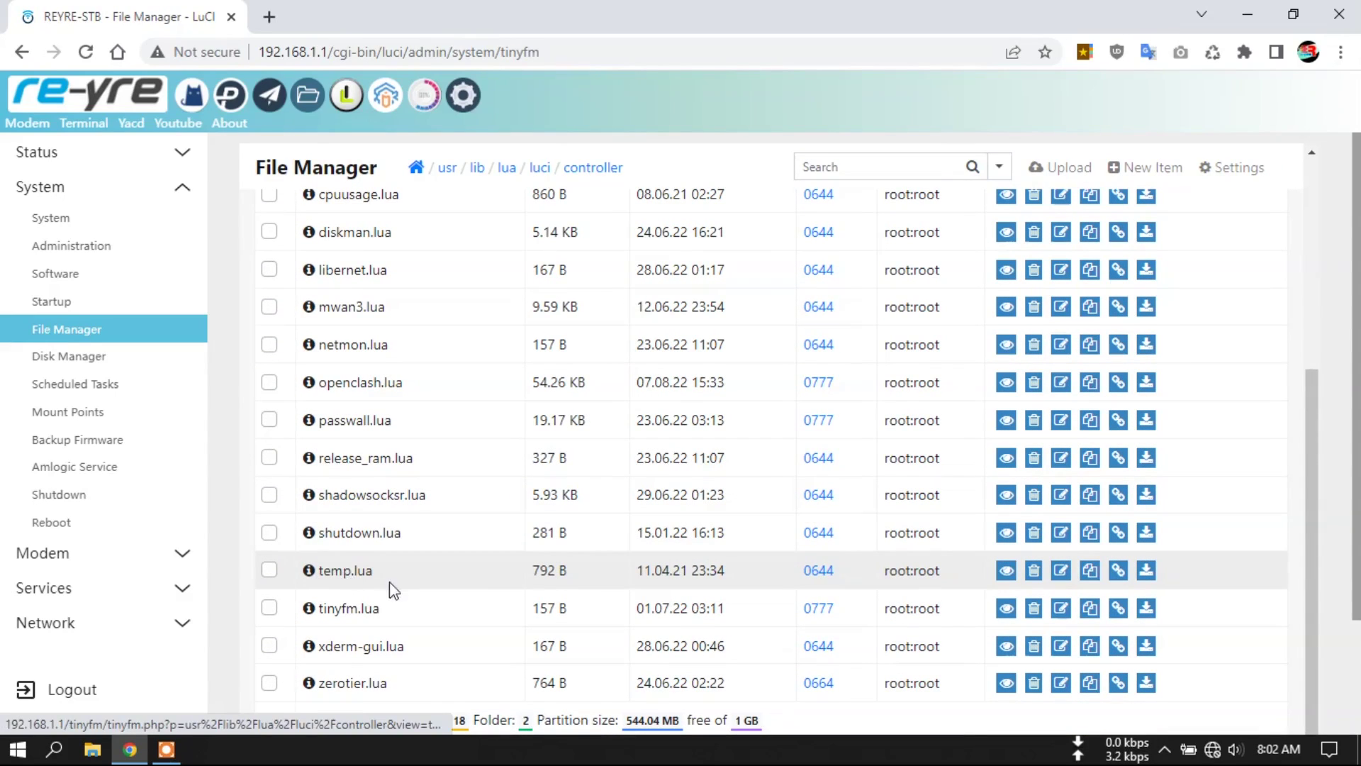
pyautogui.click(338, 576)
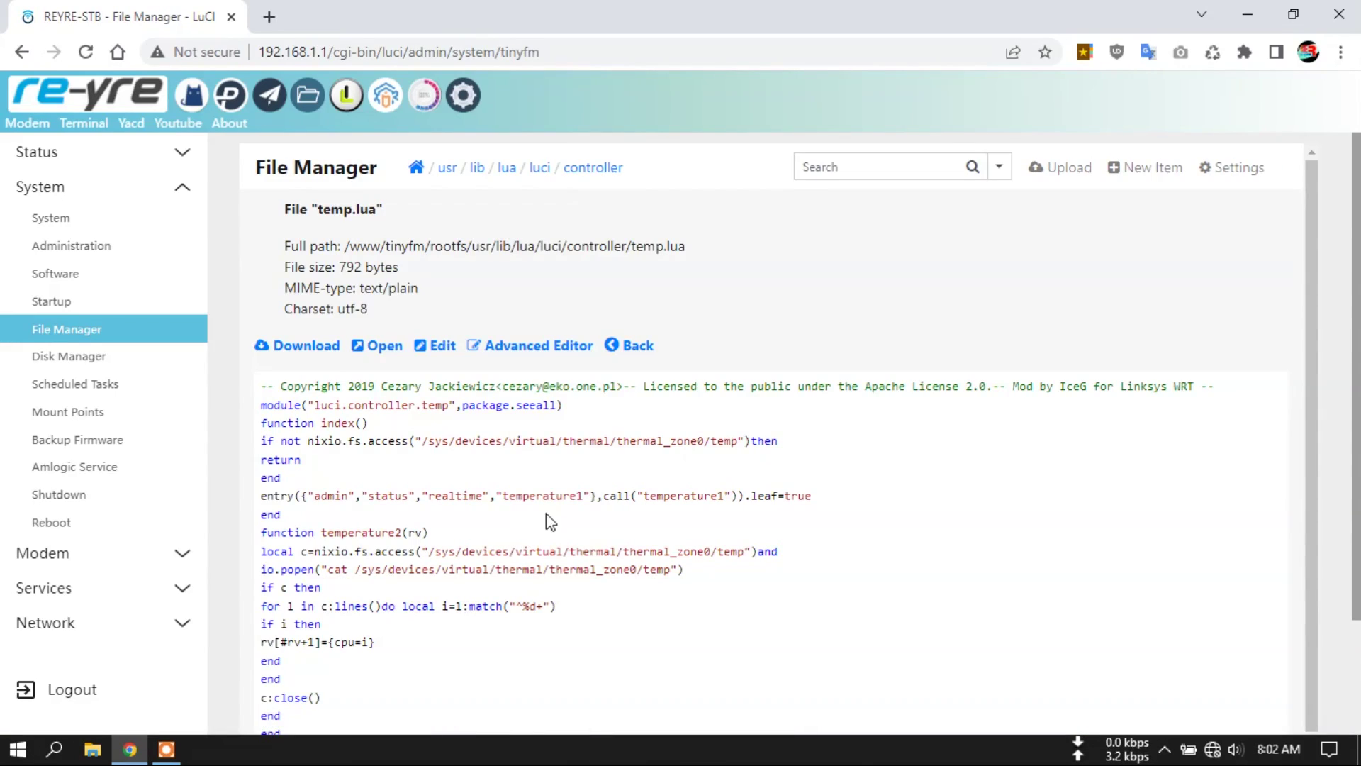
# Edit temp.lua and replace the thermal path in the index() function with the copied /sys/class/thermal/thermal_zone0/temp
pyautogui.scroll(-1, 553, 521)
pyautogui.scroll(-1, 556, 521)
pyautogui.click(443, 278)
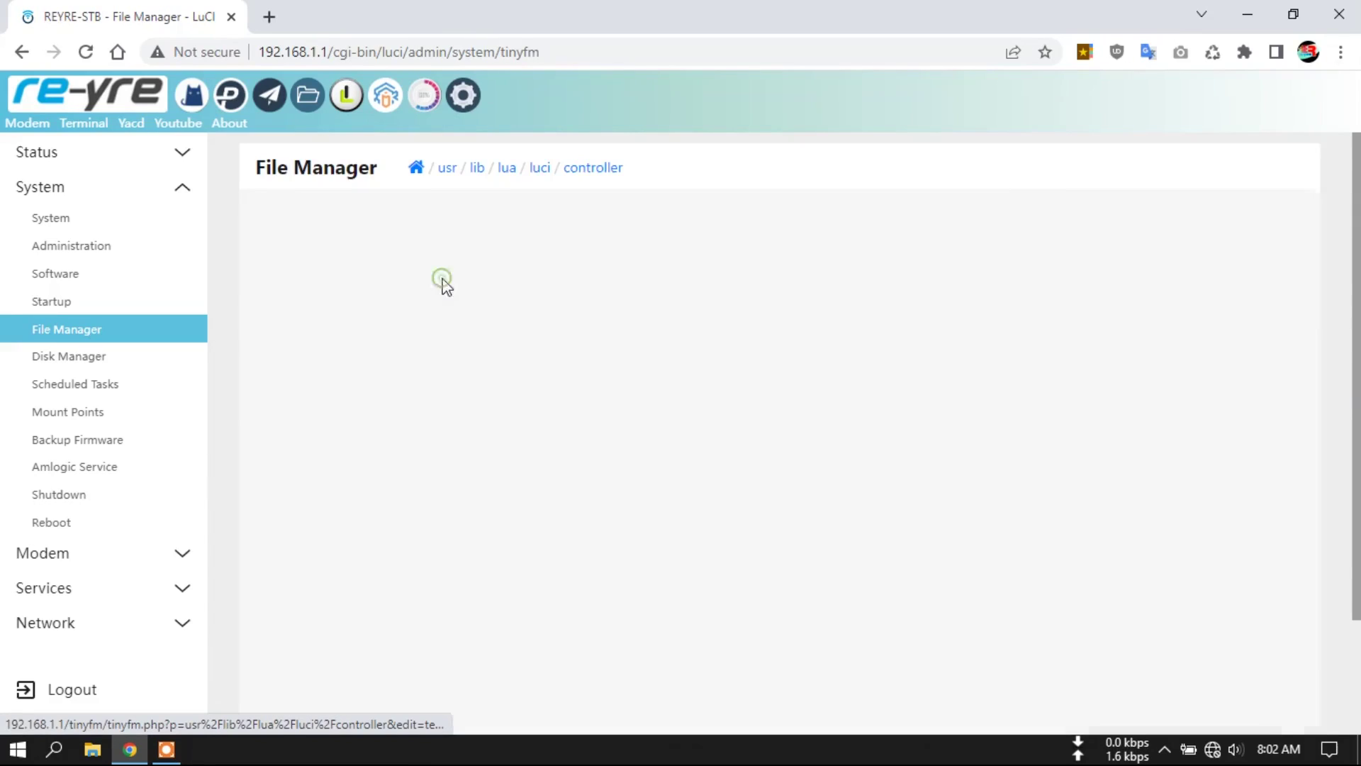
pyautogui.moveTo(398, 326); pyautogui.dragTo(703, 326)
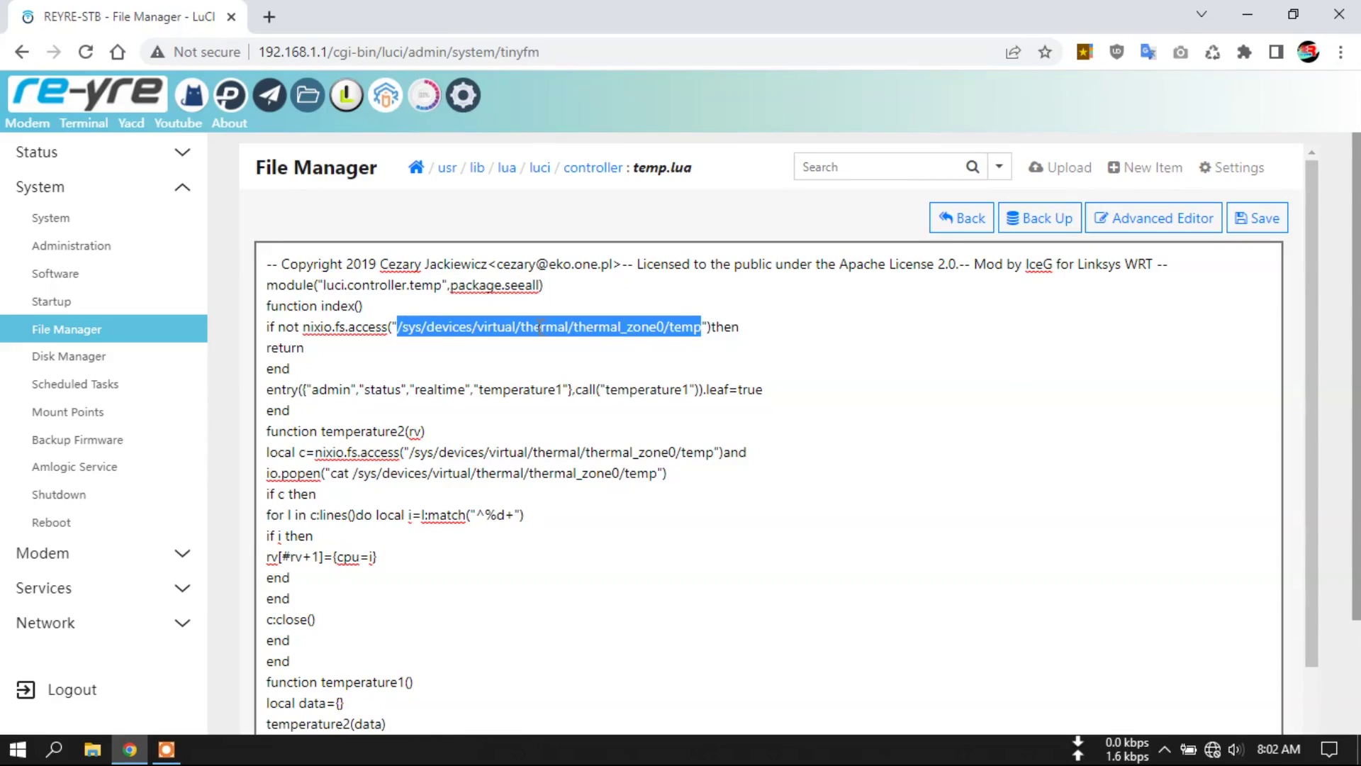
pyautogui.rightClick(571, 331)
pyautogui.click(590, 426)
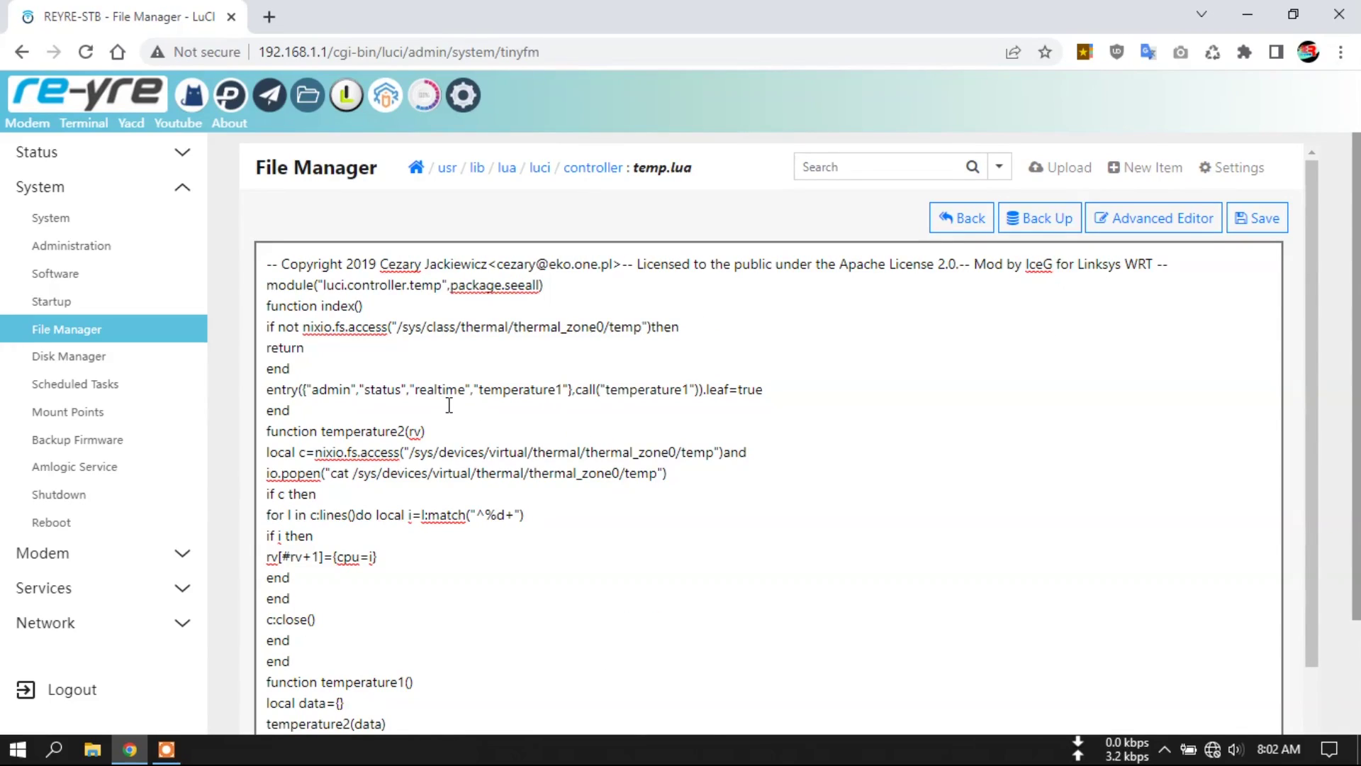
# Replace the path in temperature2's nixio.fs.access call with /sys/class/thermal/thermal_zone0/temp
pyautogui.moveTo(409, 454); pyautogui.dragTo(714, 452)
pyautogui.rightClick(700, 453)
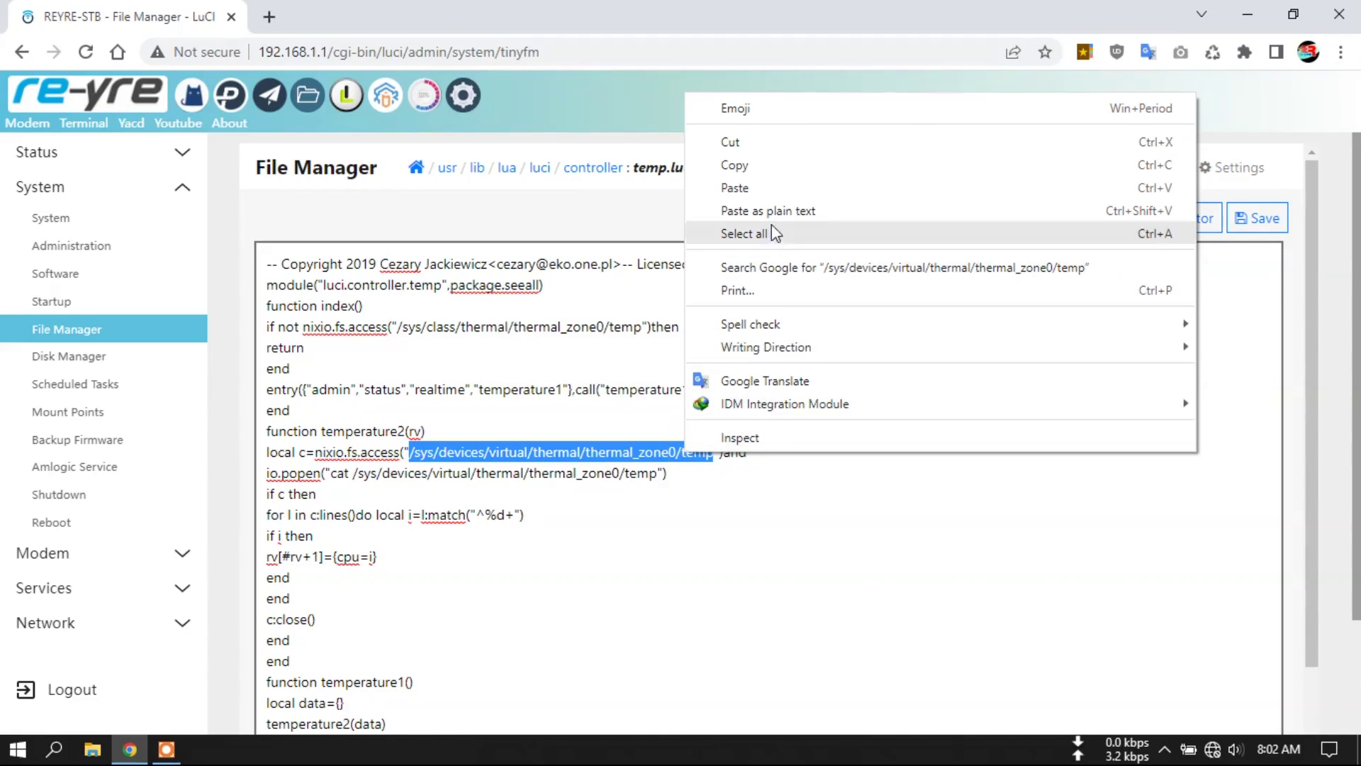
pyautogui.click(768, 190)
pyautogui.moveTo(352, 475); pyautogui.dragTo(652, 475)
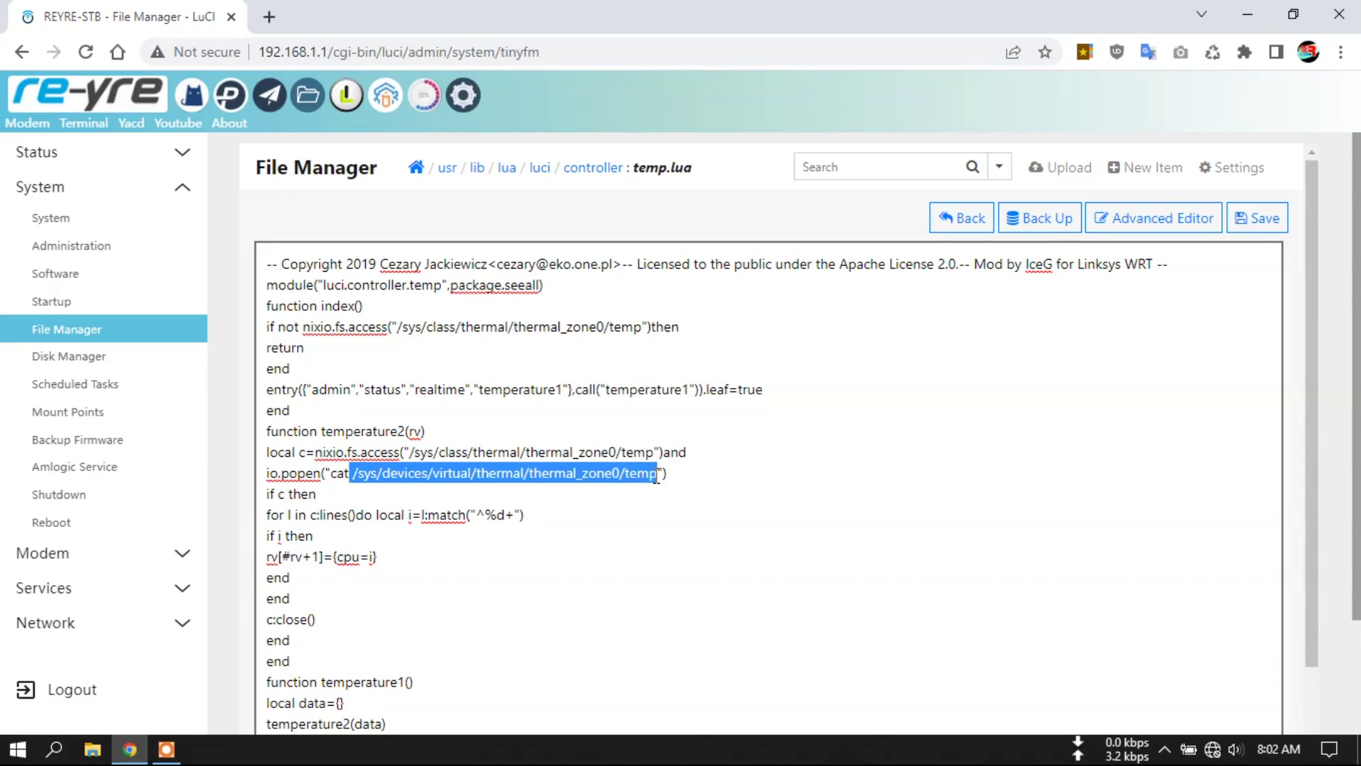
pyautogui.rightClick(646, 476)
pyautogui.click(727, 212)
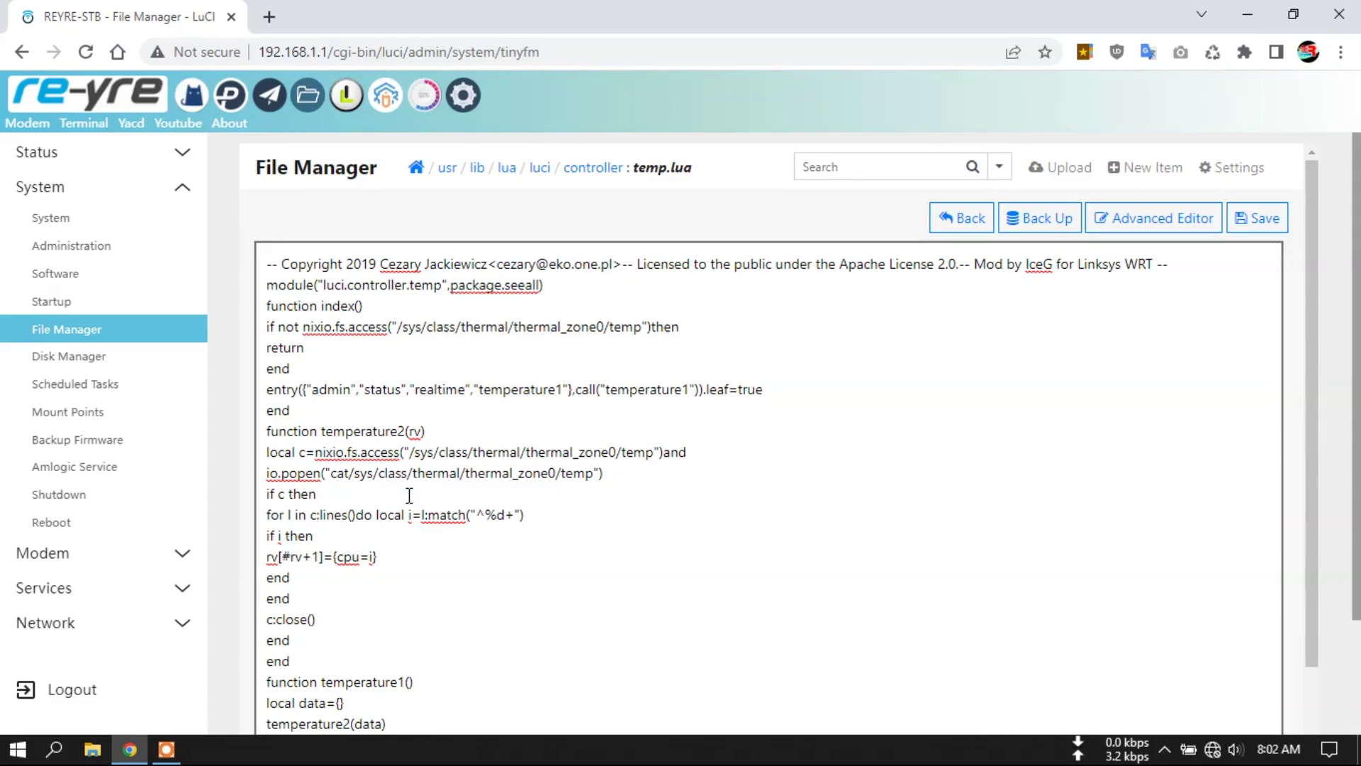
pyautogui.hotkey('ctrl', 'z')
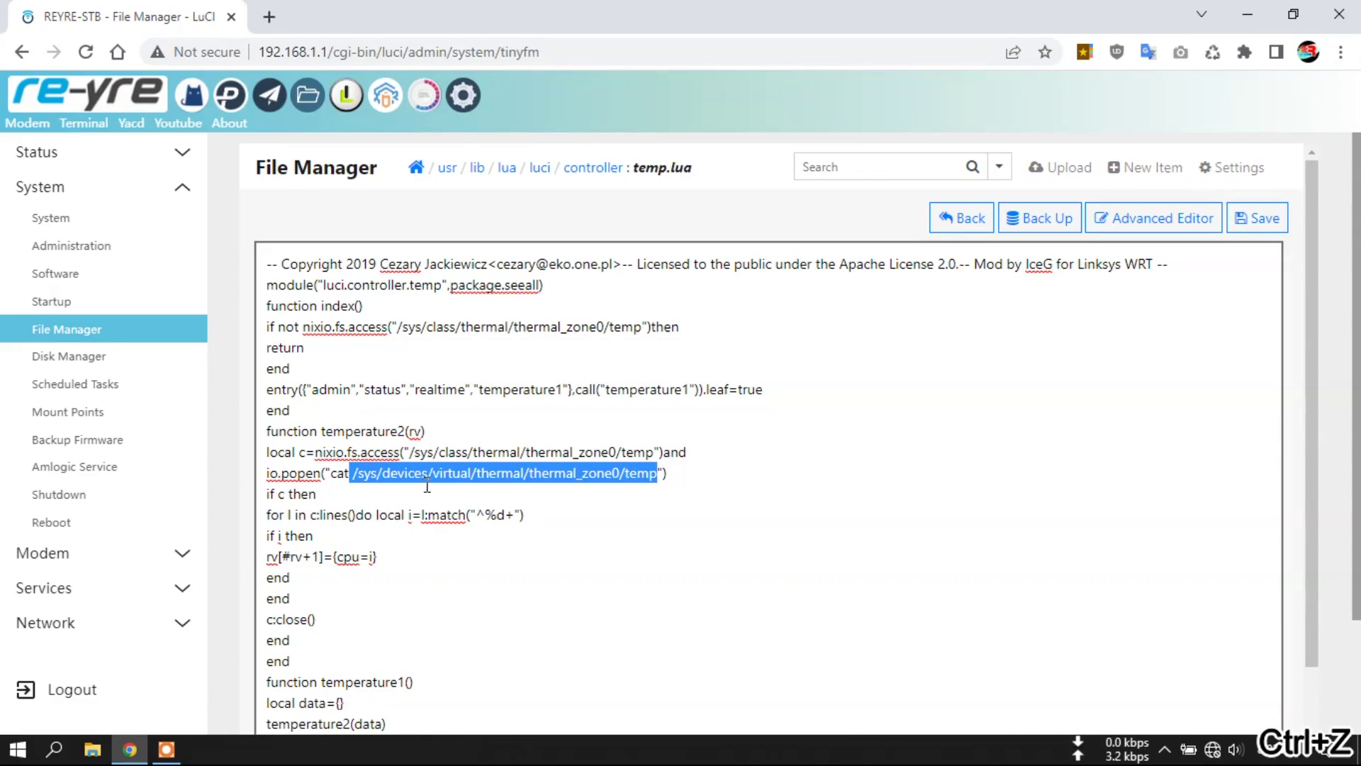
pyautogui.click(428, 487)
# Replace the path after "cat " in the io.popen line with /sys/class/thermal/thermal_zone0/temp, keeping the space, and save temp.lua
pyautogui.moveTo(352, 473); pyautogui.dragTo(660, 477)
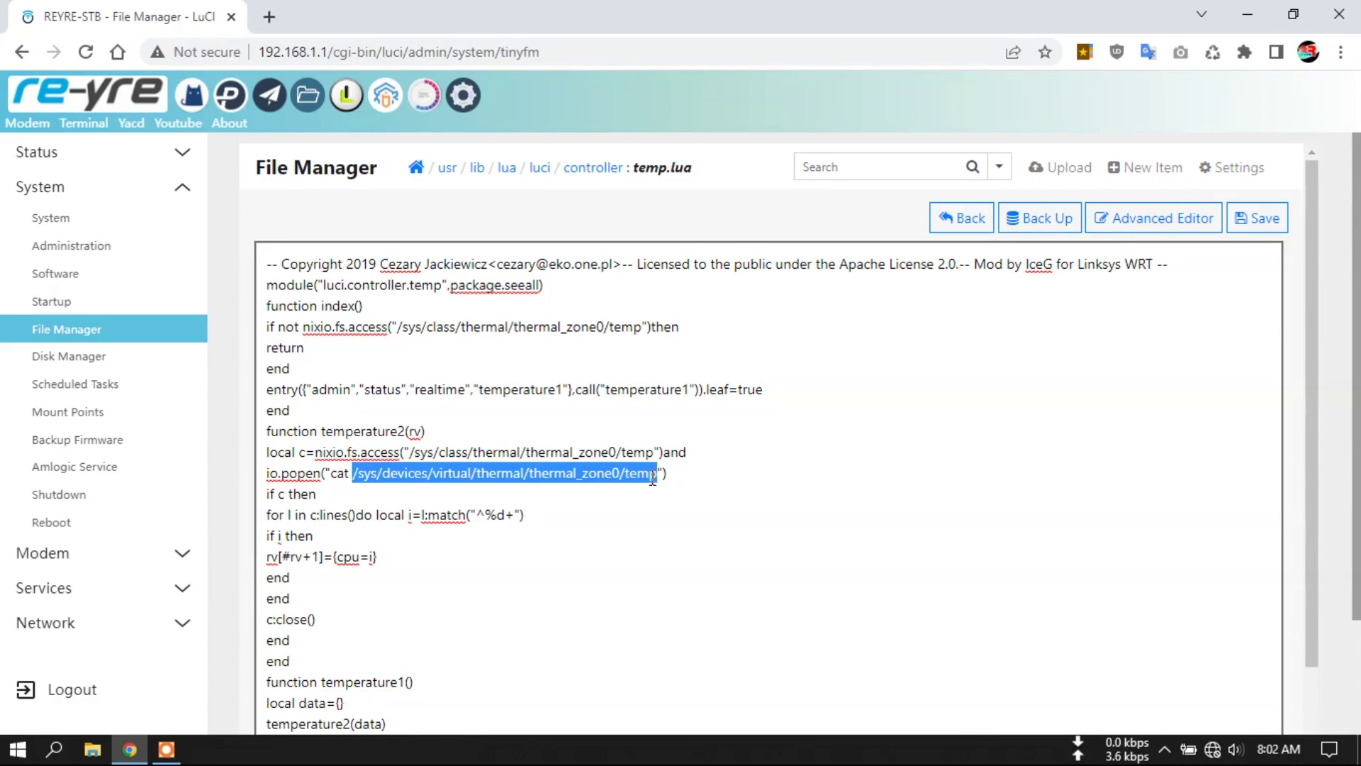
pyautogui.rightClick(652, 478)
pyautogui.click(753, 231)
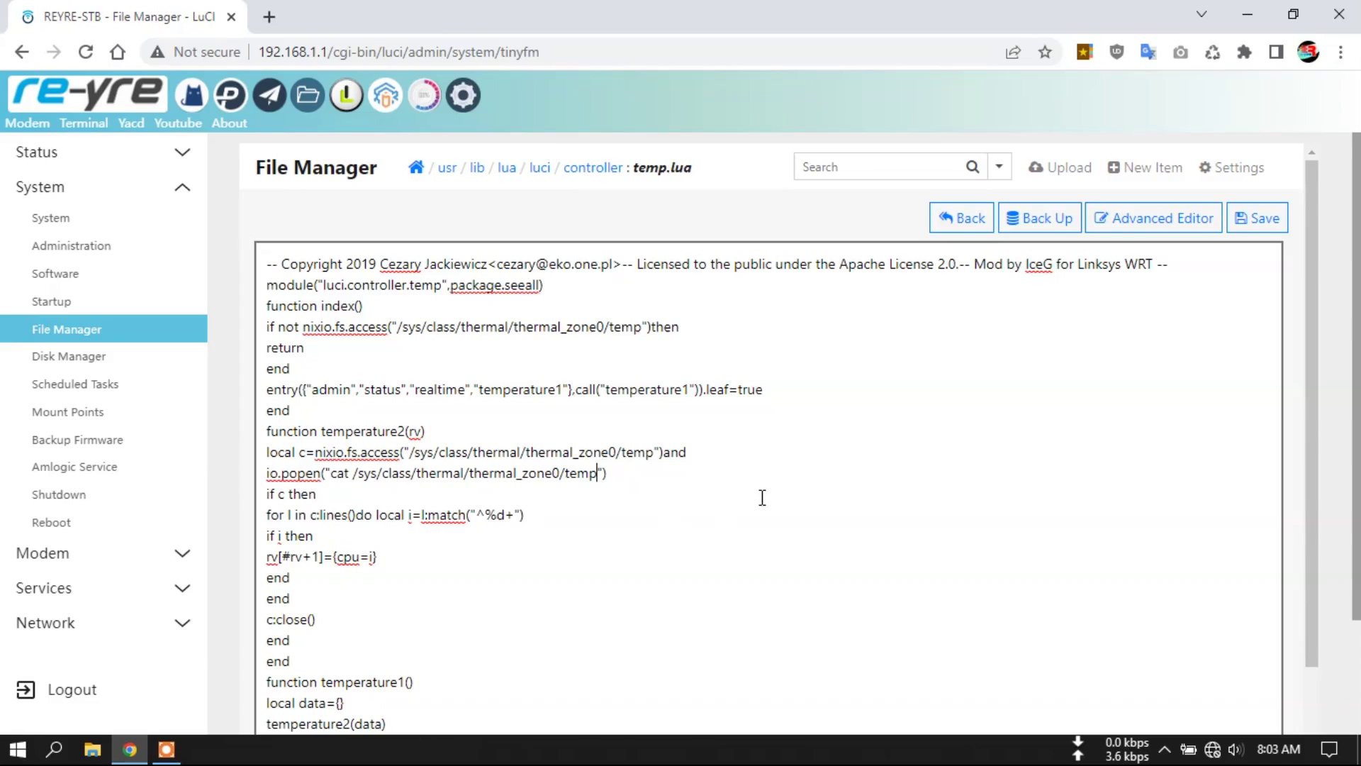
pyautogui.scroll(-2, 762, 497)
pyautogui.scroll(2, 1033, 528)
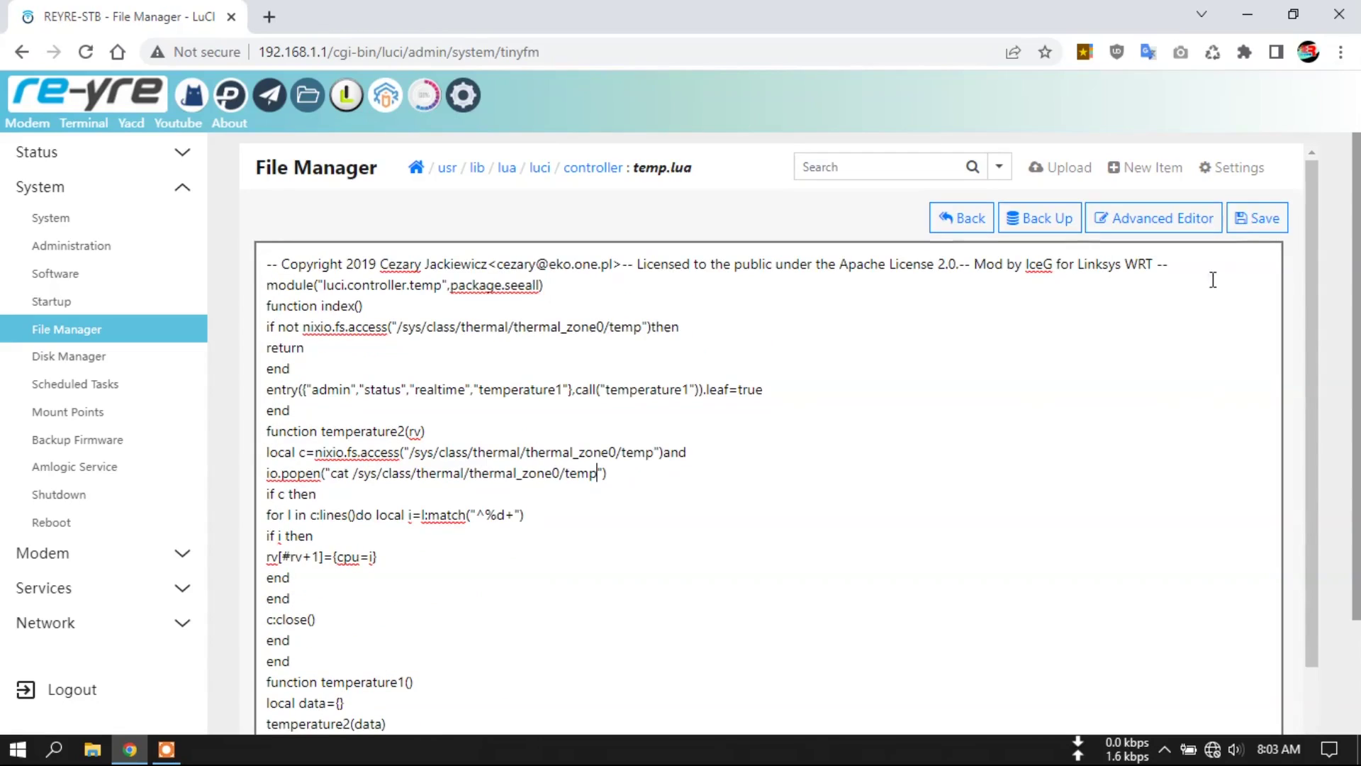
pyautogui.click(1258, 218)
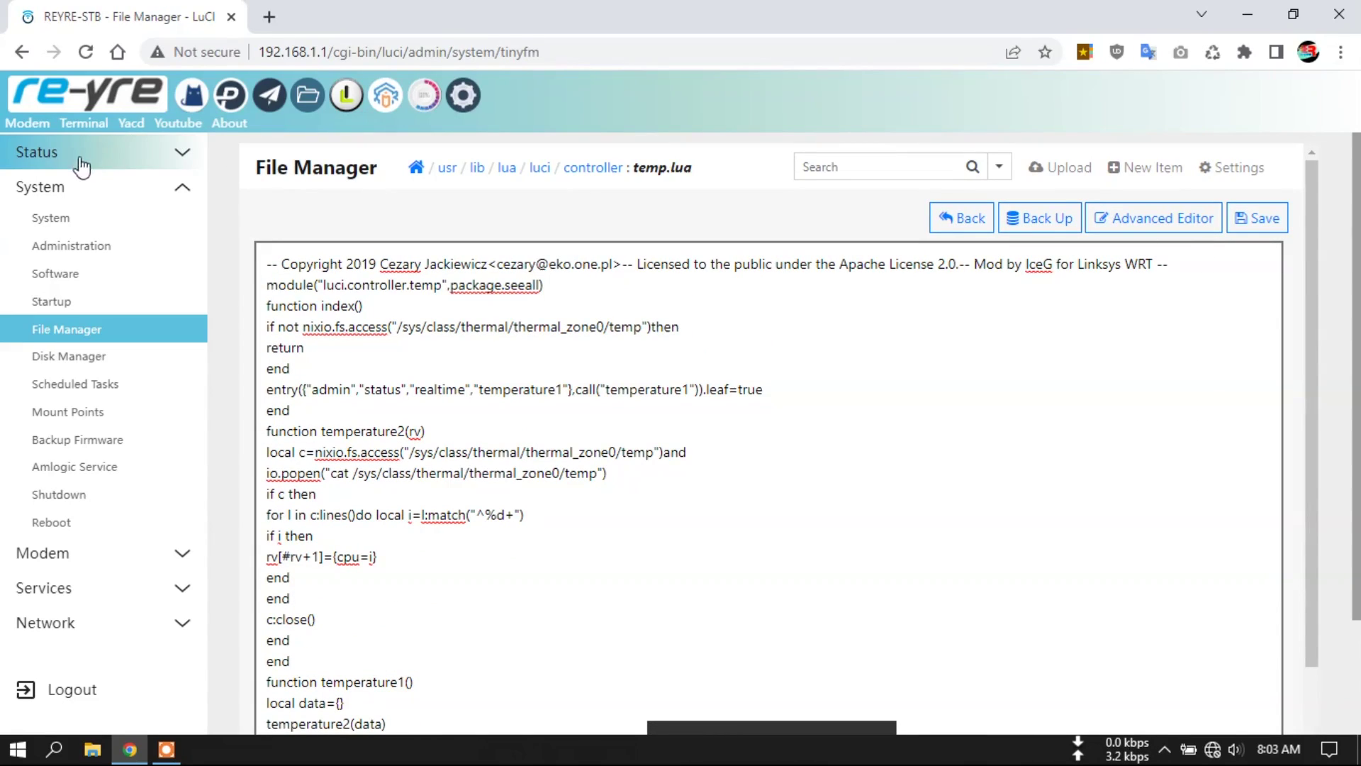
# Return to the router's status overview and release its RAM
pyautogui.click(93, 102)
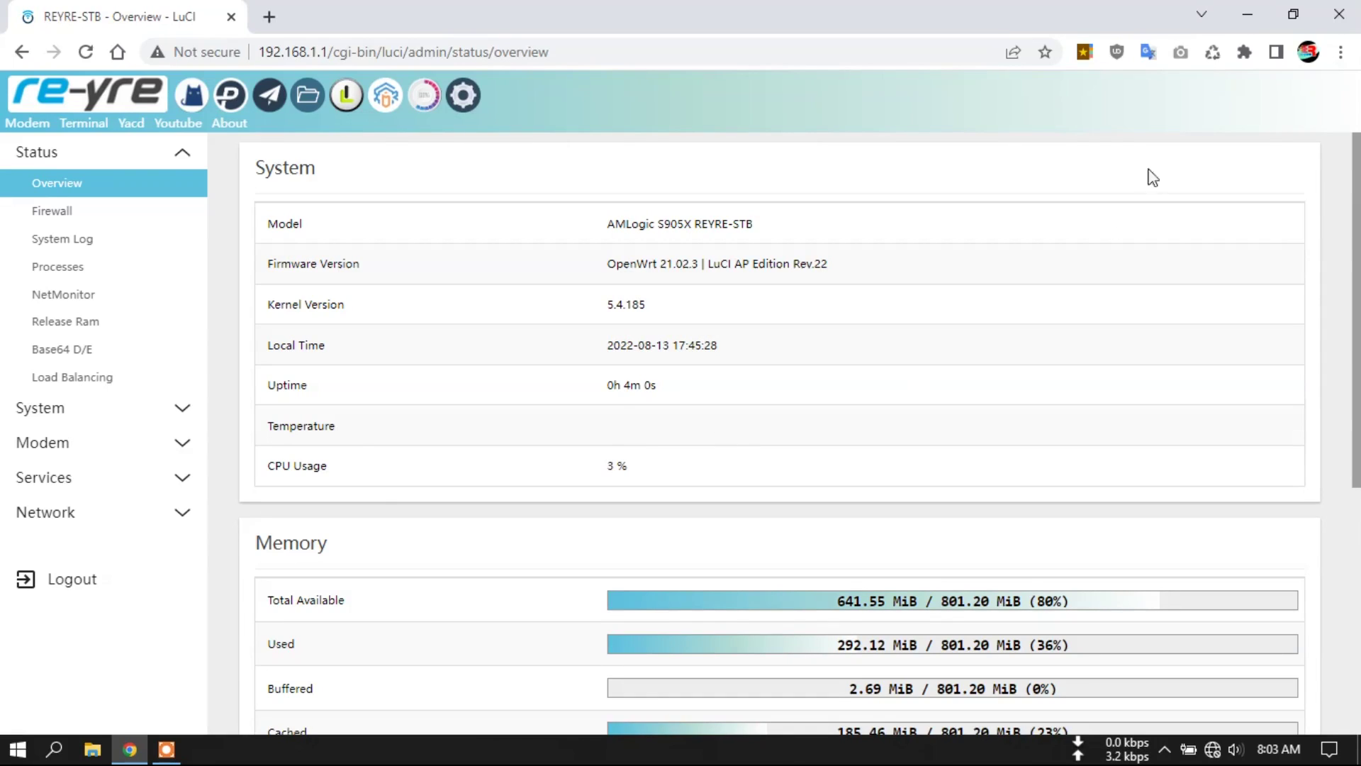
pyautogui.click(1213, 51)
pyautogui.click(95, 324)
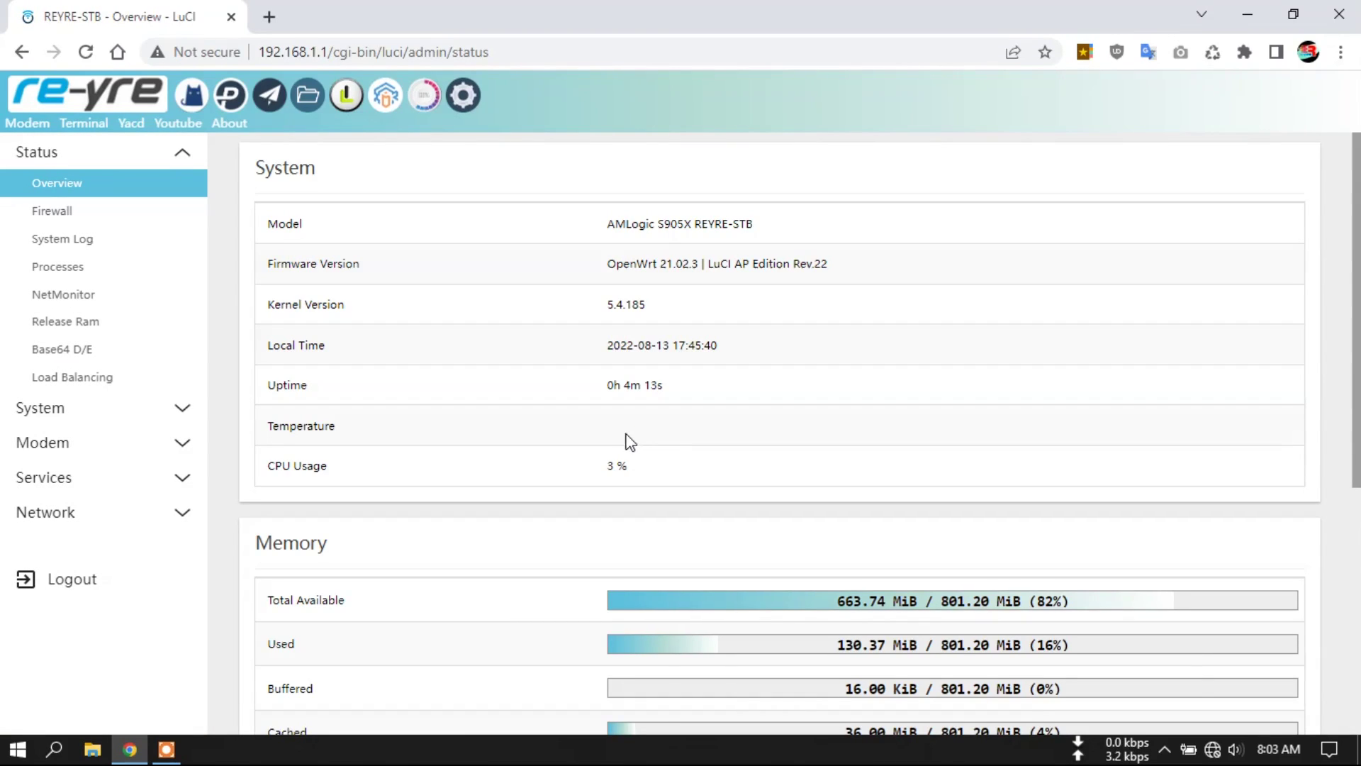
# Open the status overview in a new browser tab and check its Temperature row
pyautogui.rightClick(105, 86)
pyautogui.click(155, 100)
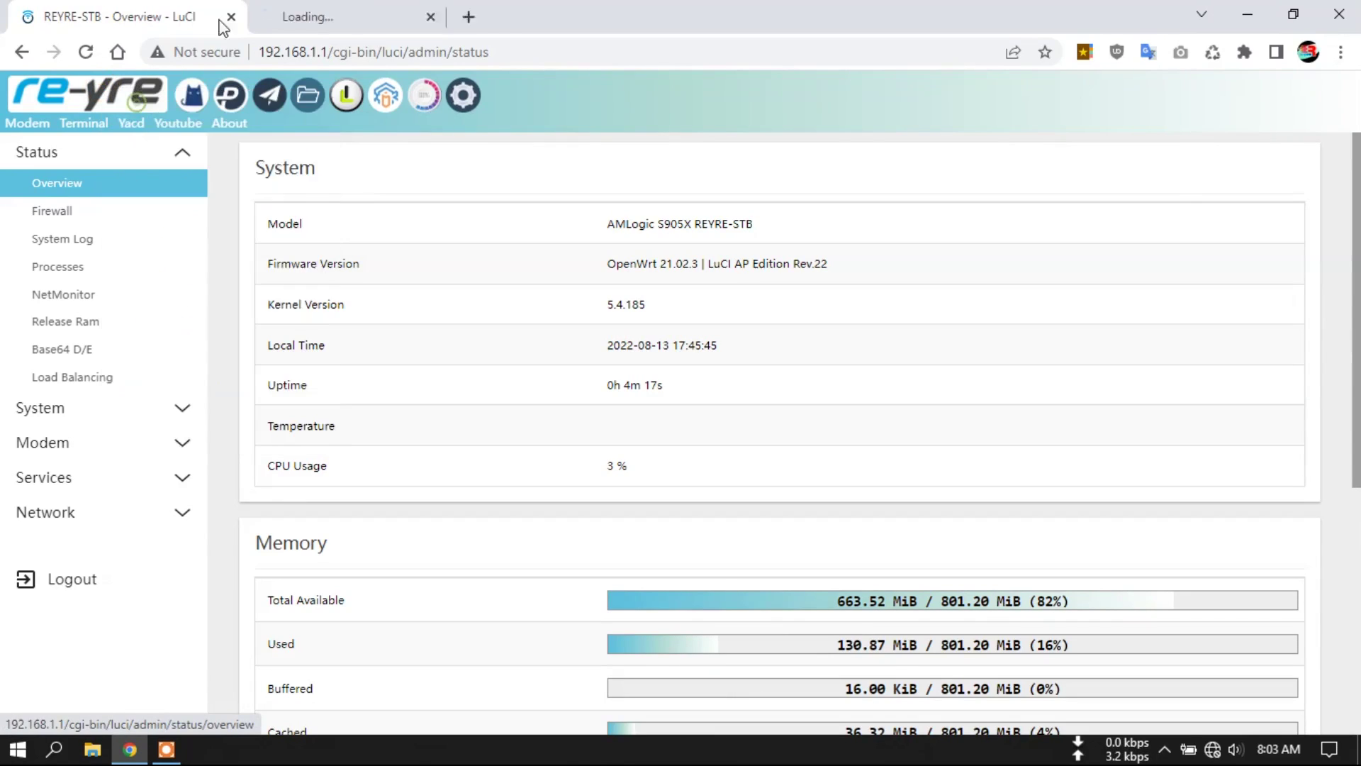
pyautogui.click(325, 10)
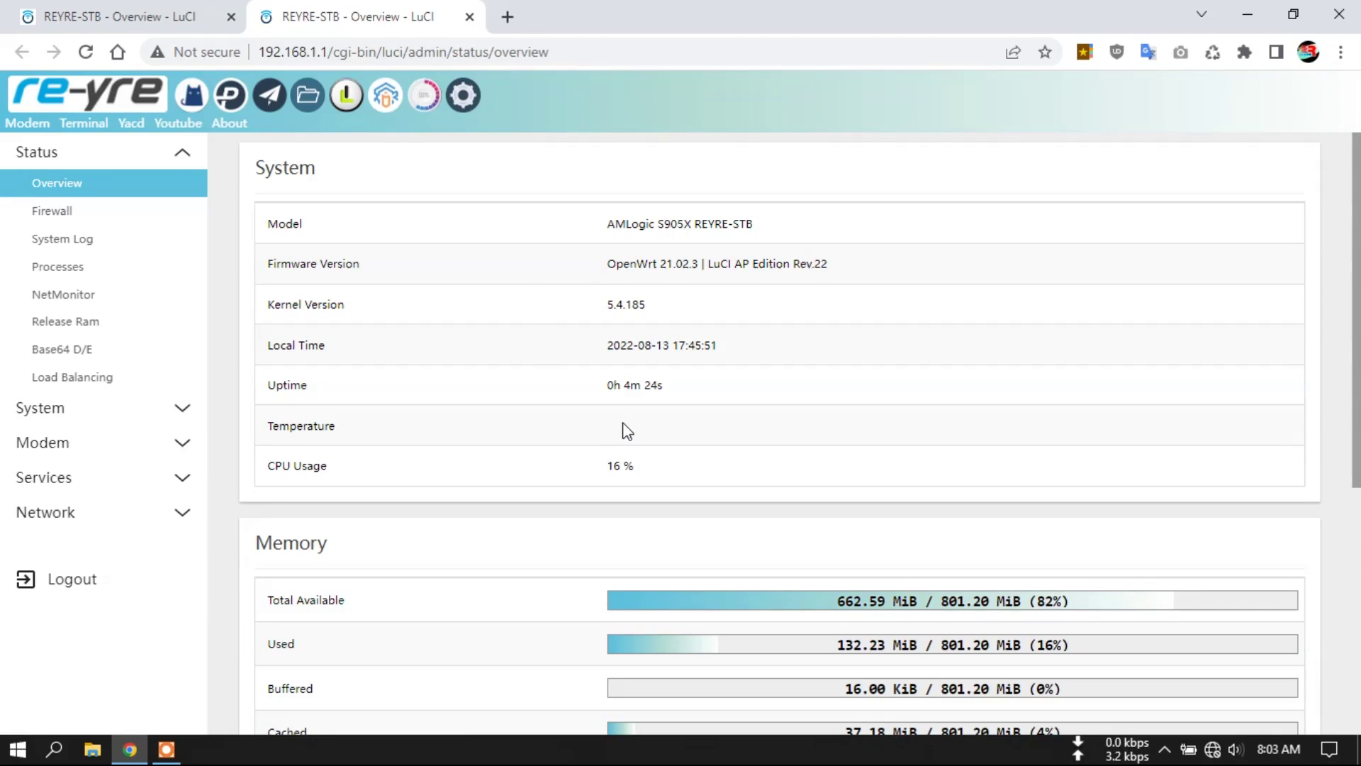
# Open the sysco script from the /etc folder in the router's file manager
pyautogui.click(93, 416)
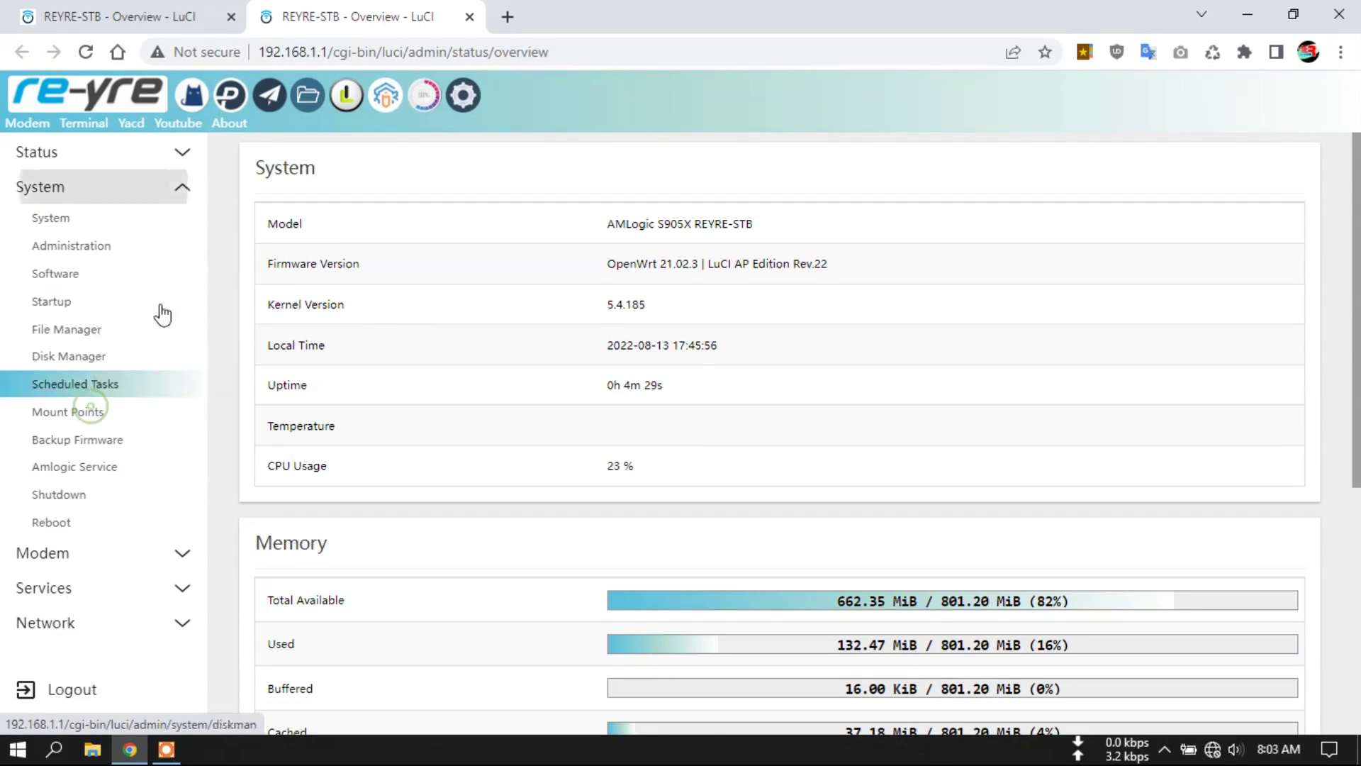
pyautogui.click(95, 333)
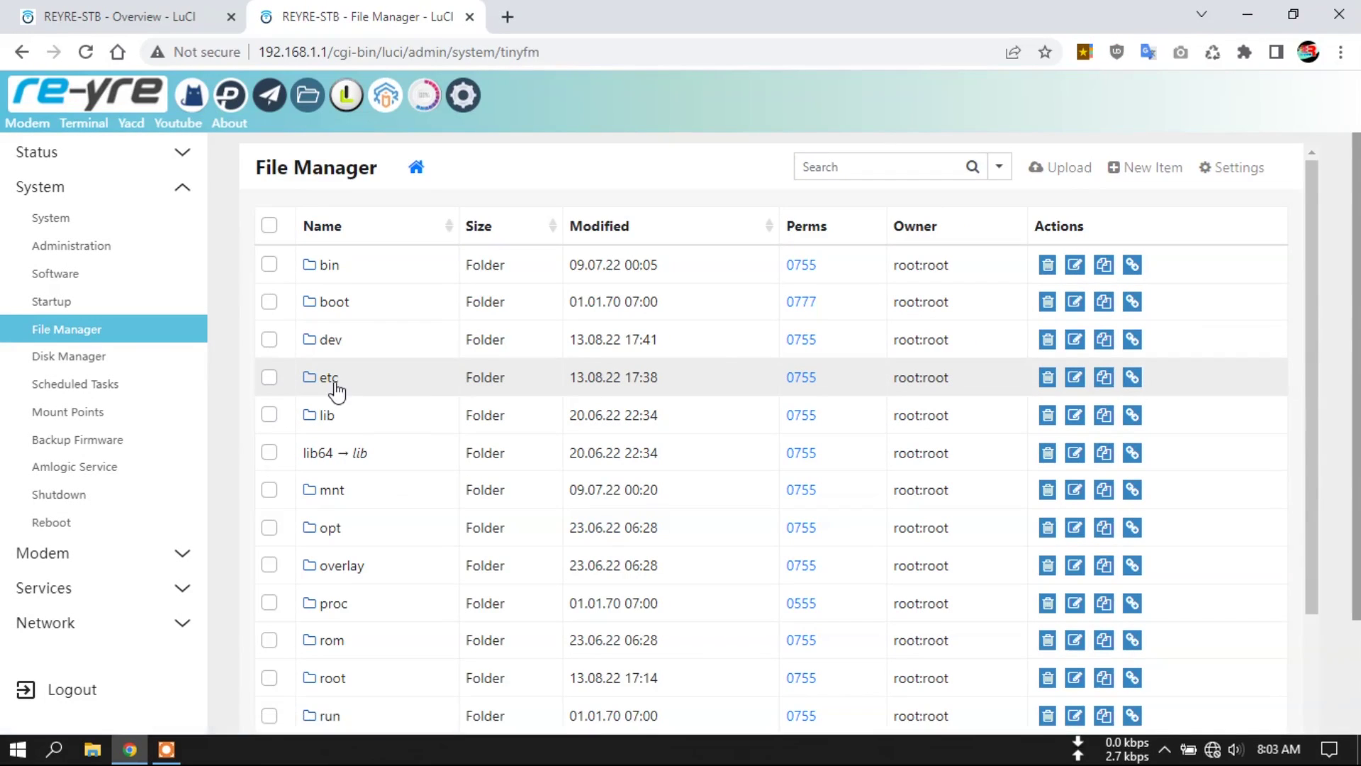
pyautogui.click(330, 378)
pyautogui.moveTo(1318, 243); pyautogui.dragTo(1240, 608)
pyautogui.scroll(-4, 468, 461)
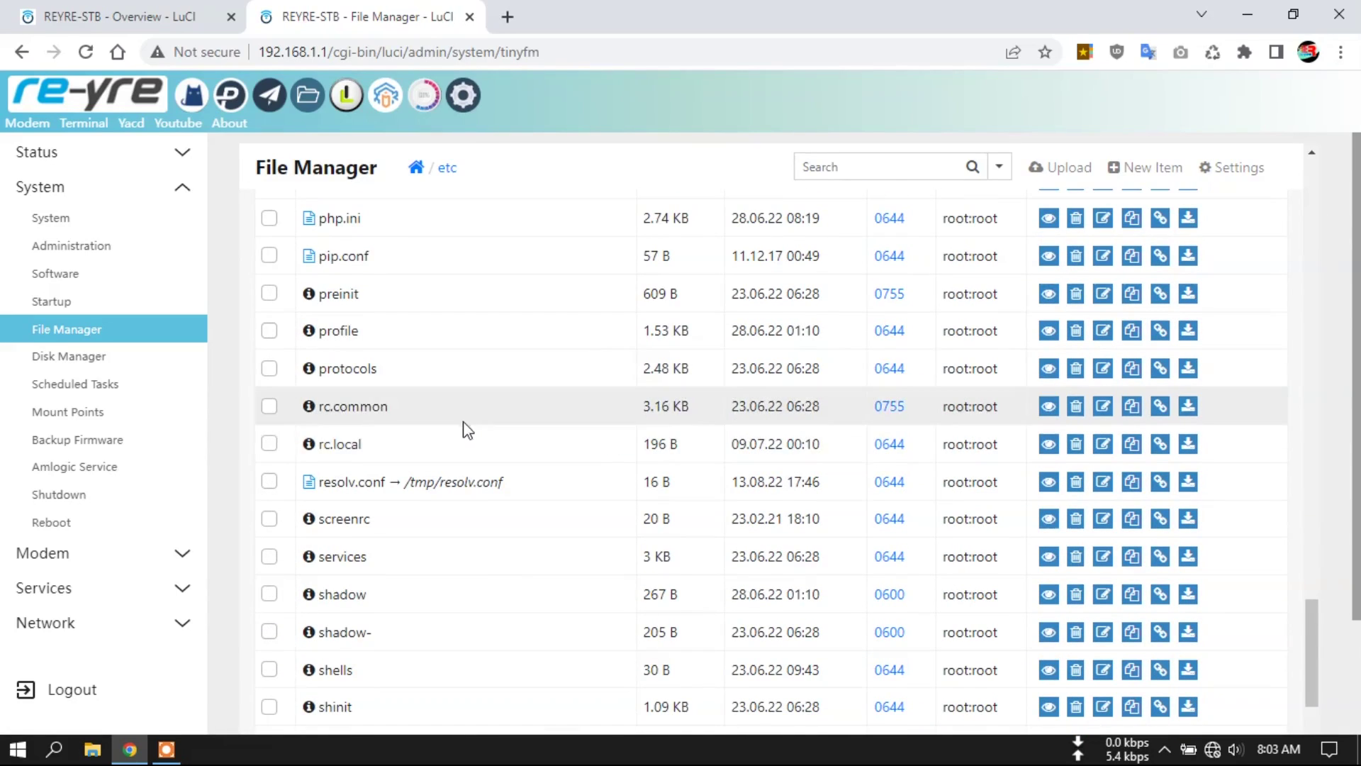
pyautogui.scroll(-4, 454, 436)
pyautogui.click(334, 446)
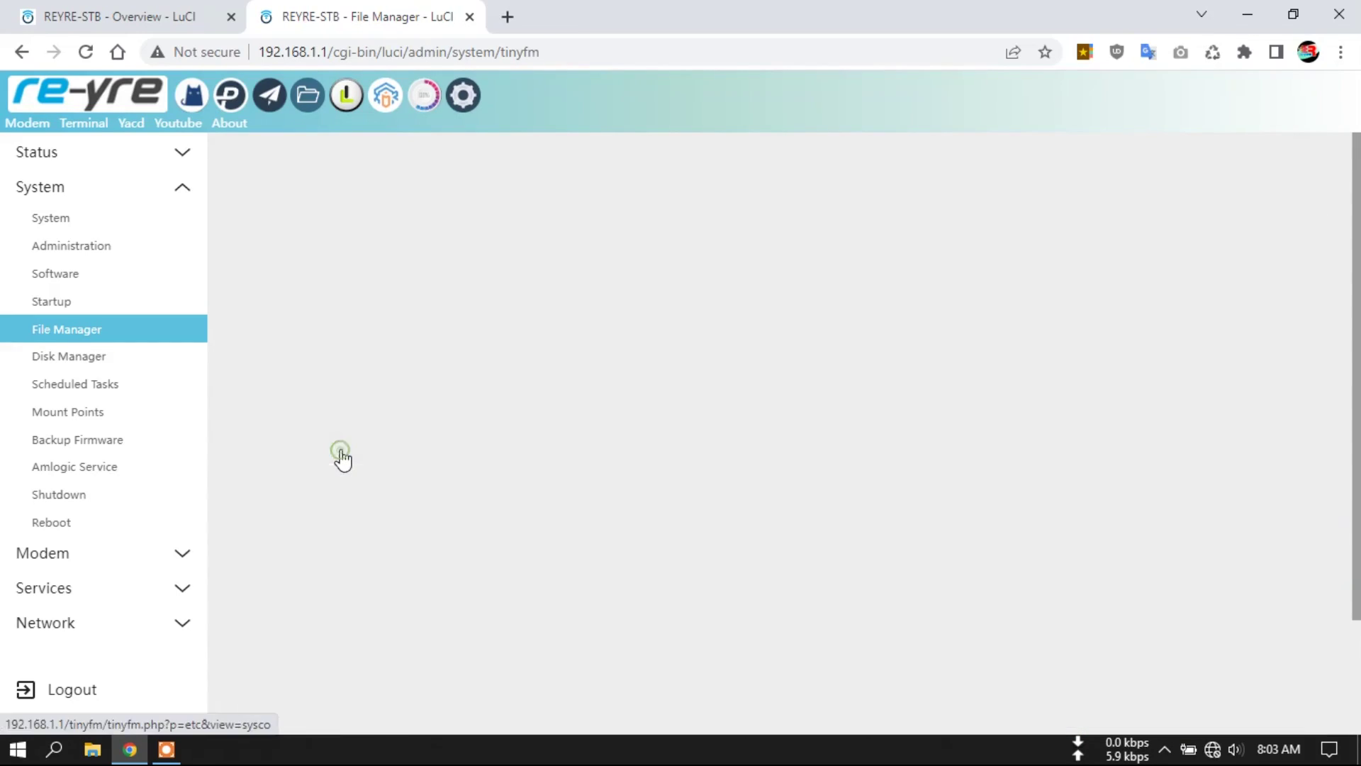
# Copy the path /sys/class/hwmon/hwmon0/temp1_input from the script's cpu temp section
pyautogui.scroll(-15, 574, 457)
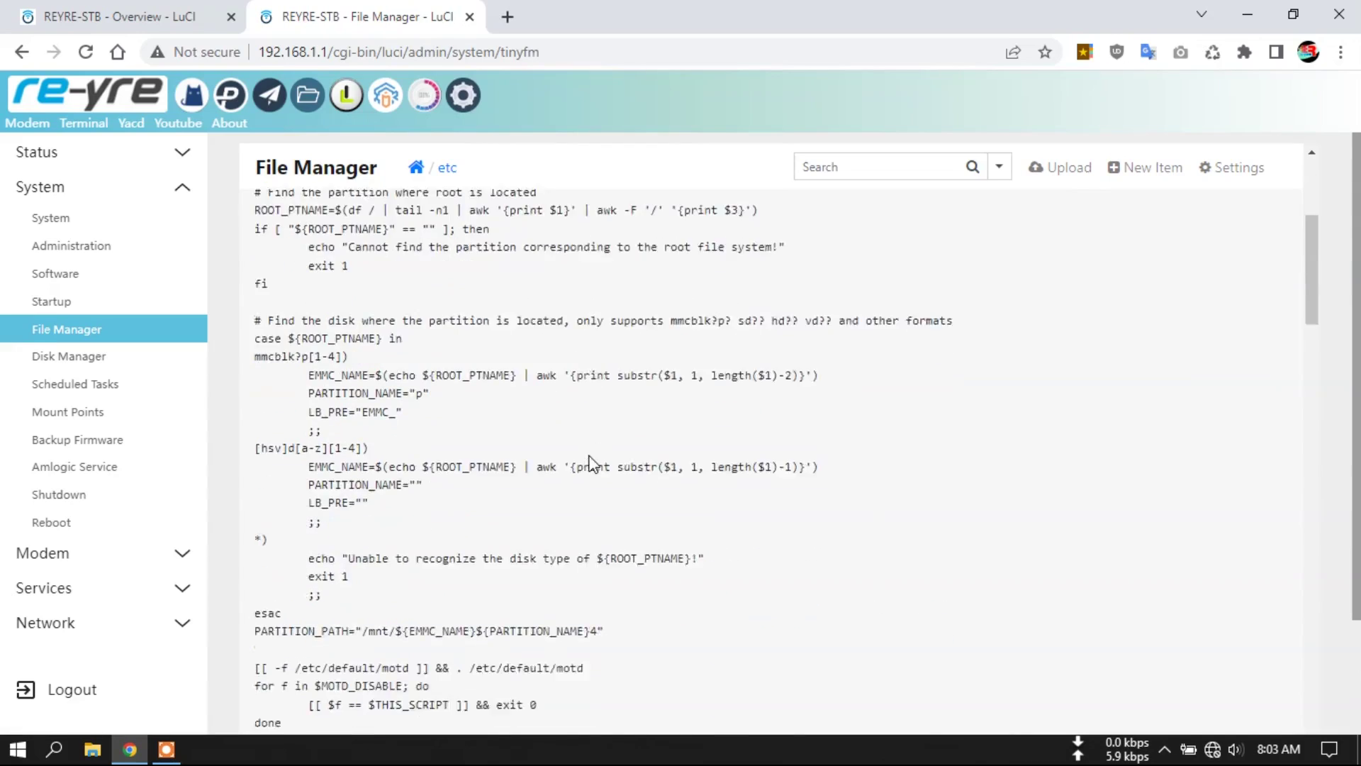
pyautogui.scroll(-10, 593, 440)
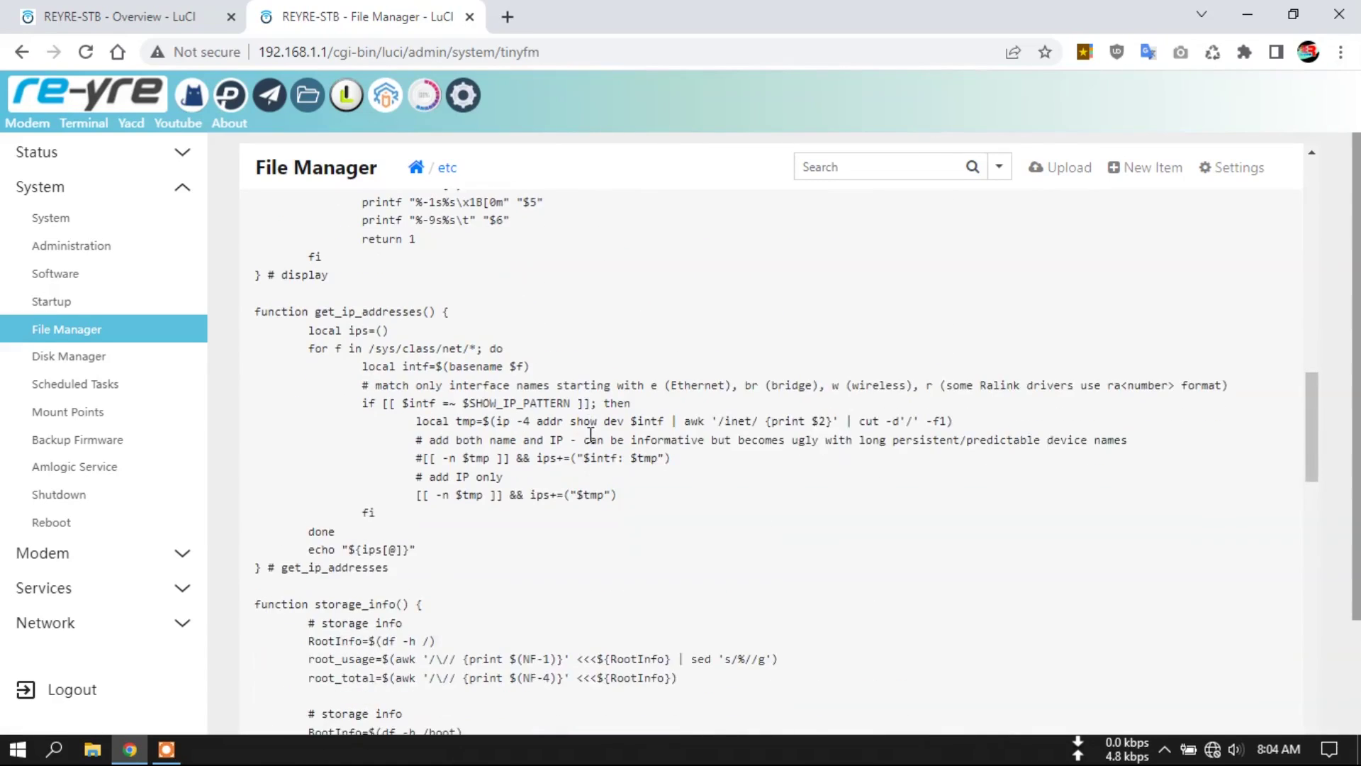
pyautogui.scroll(-8, 596, 446)
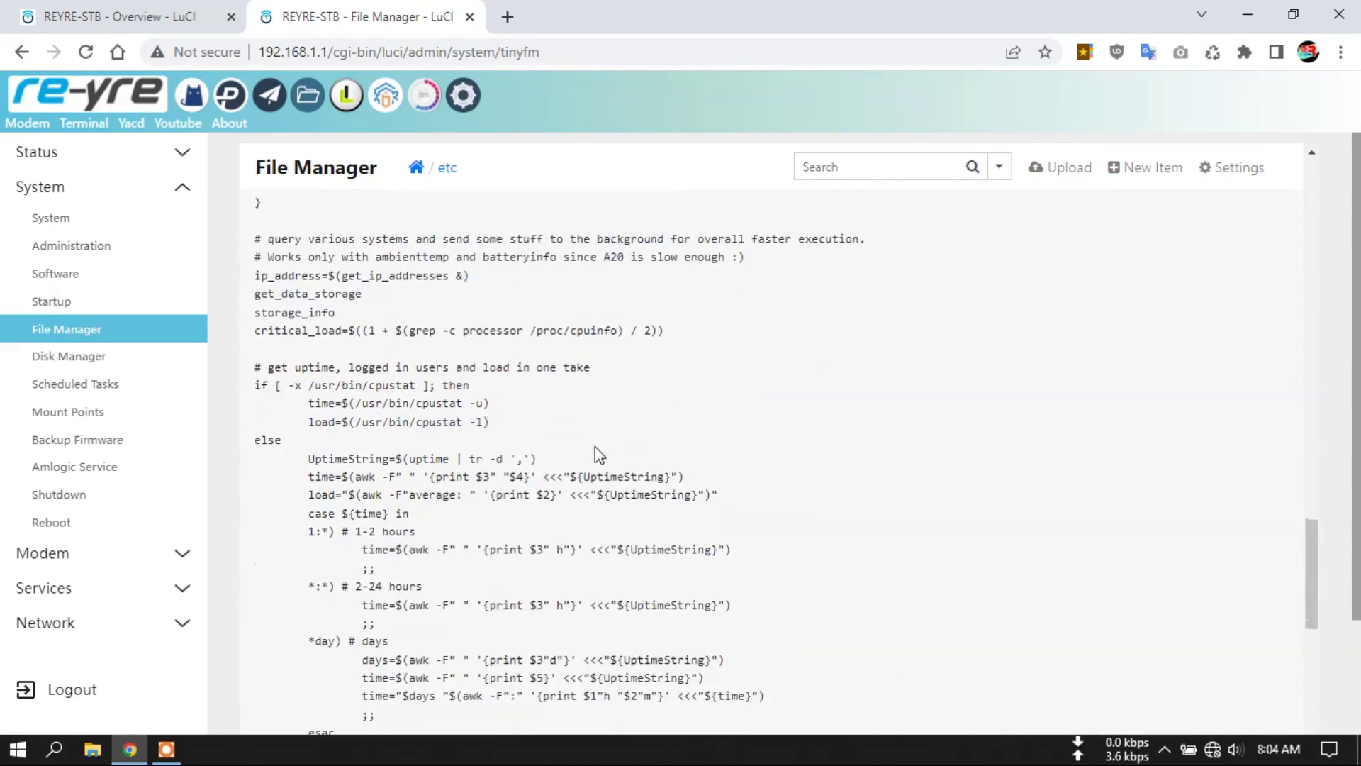
pyautogui.scroll(-4, 583, 458)
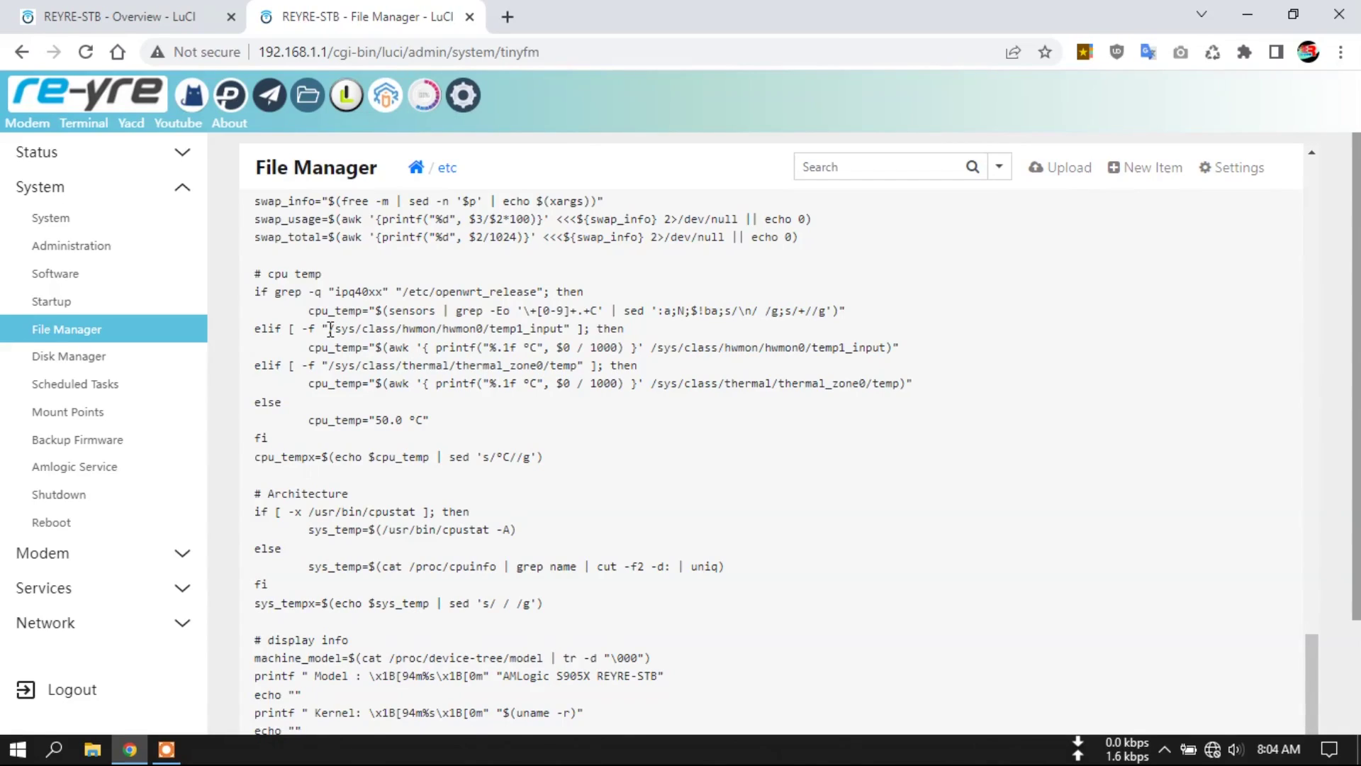
pyautogui.moveTo(330, 329); pyautogui.dragTo(554, 328)
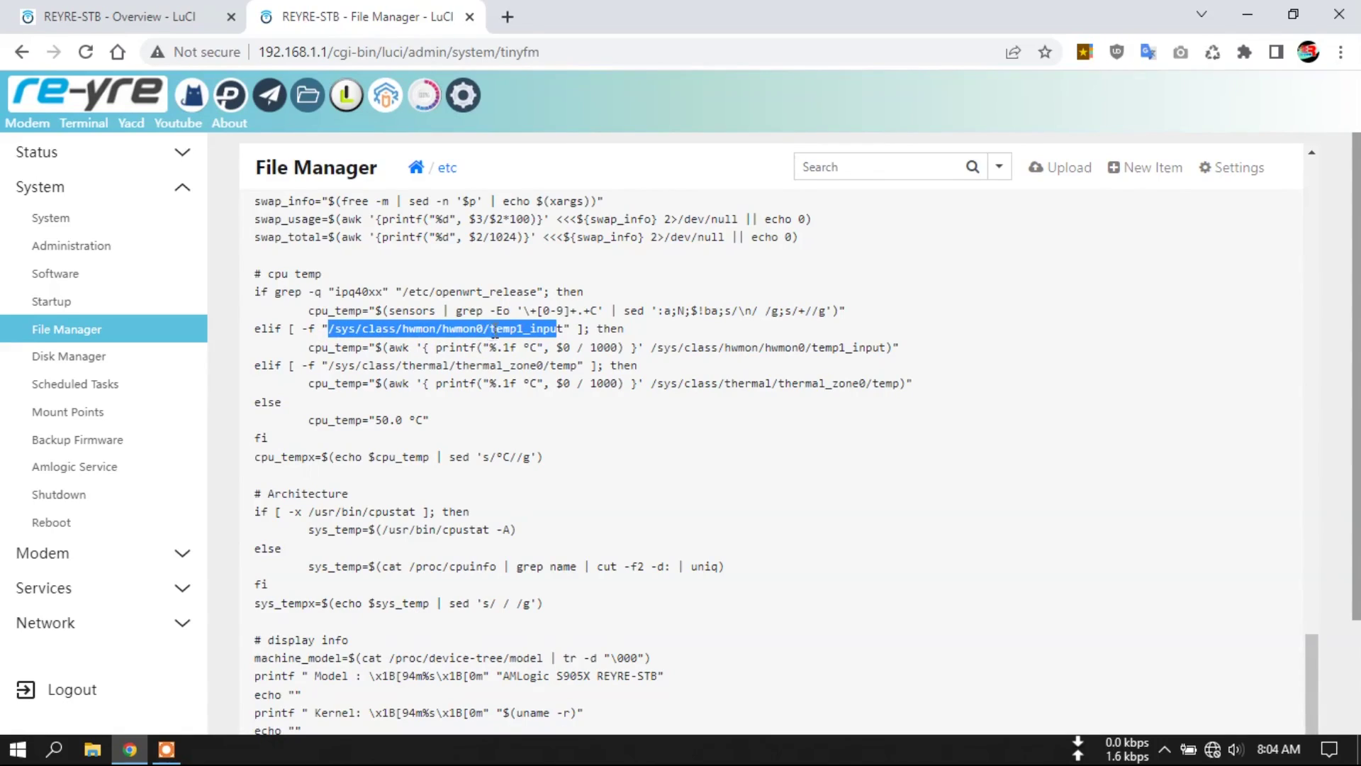
pyautogui.rightClick(493, 330)
pyautogui.click(570, 349)
pyautogui.click(574, 345)
pyautogui.moveTo(330, 328); pyautogui.dragTo(559, 328)
pyautogui.rightClick(552, 328)
pyautogui.click(581, 345)
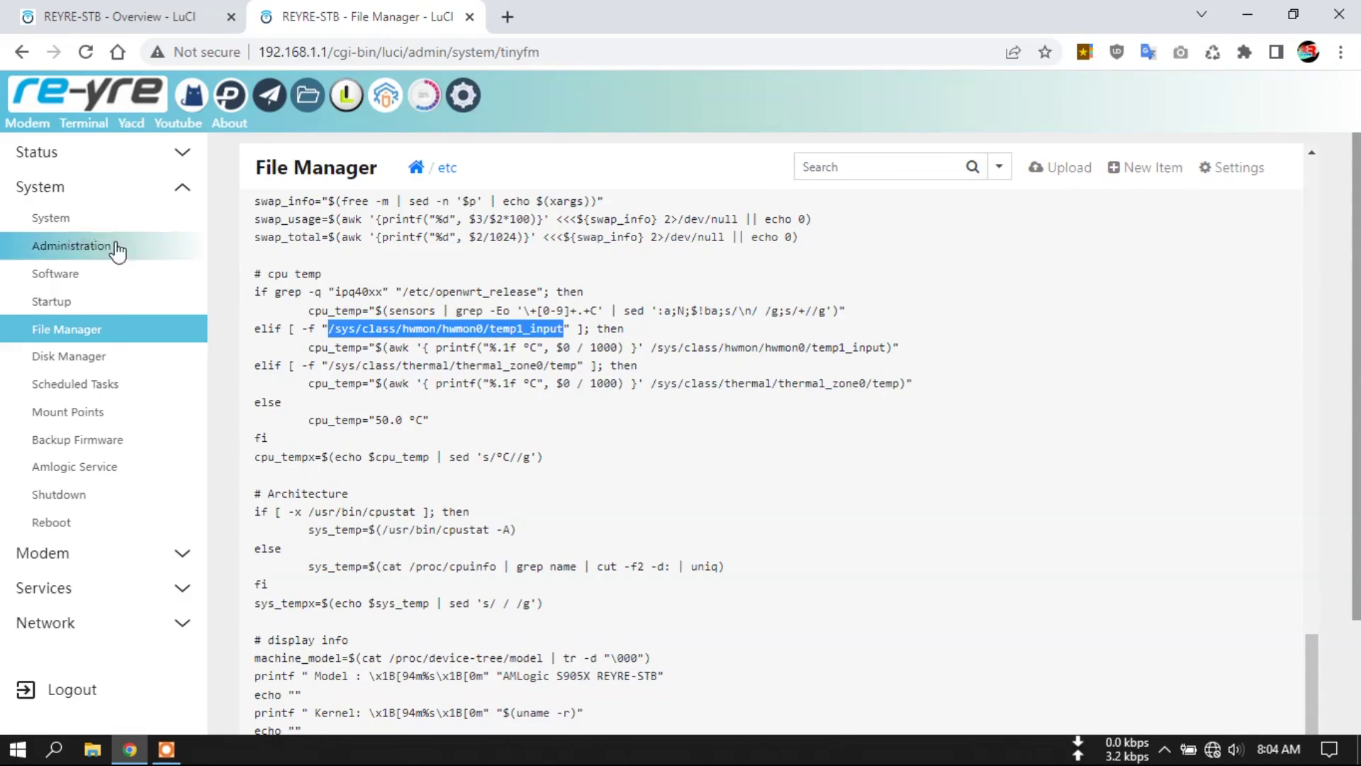
# Open temp.lua from /usr/lib/lua/luci/controller in the advanced editor
pyautogui.click(417, 166)
pyautogui.scroll(-4, 443, 517)
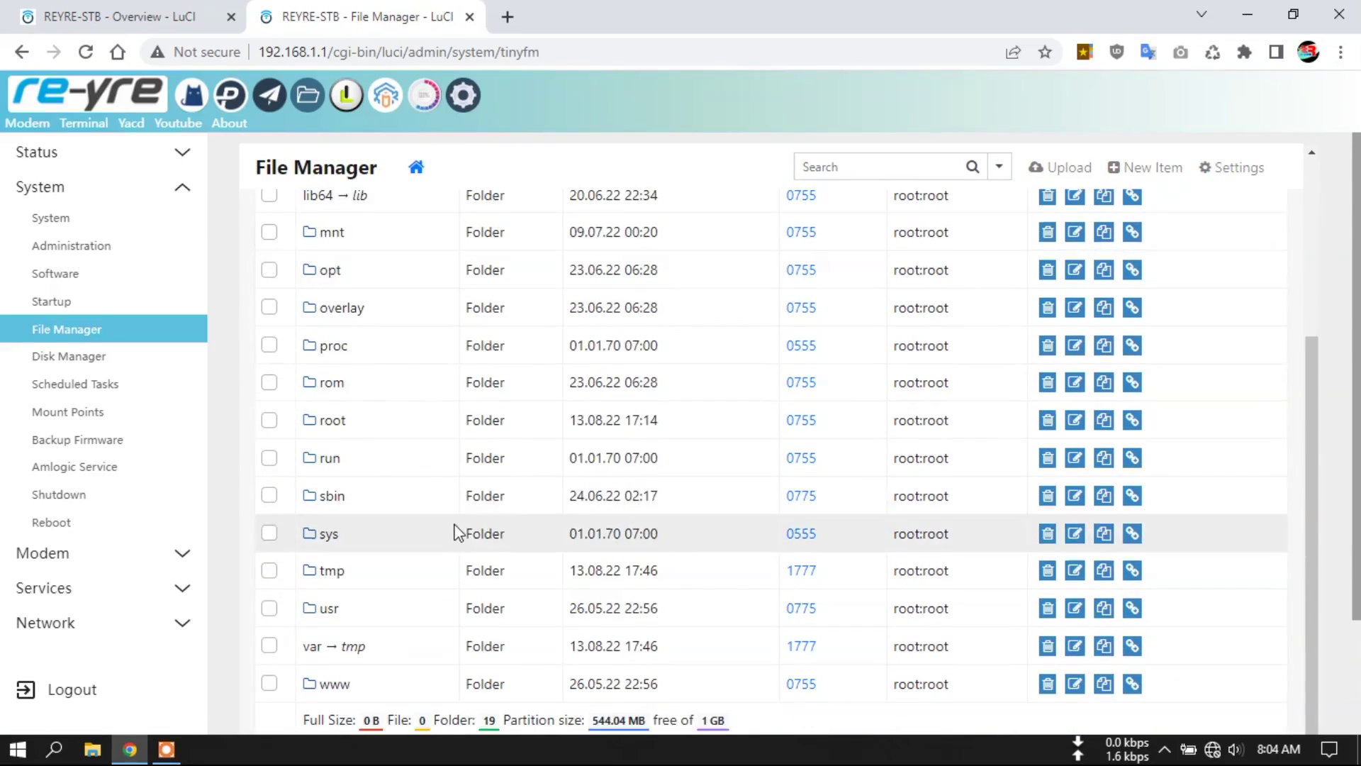
pyautogui.scroll(-2, 456, 532)
pyautogui.click(327, 508)
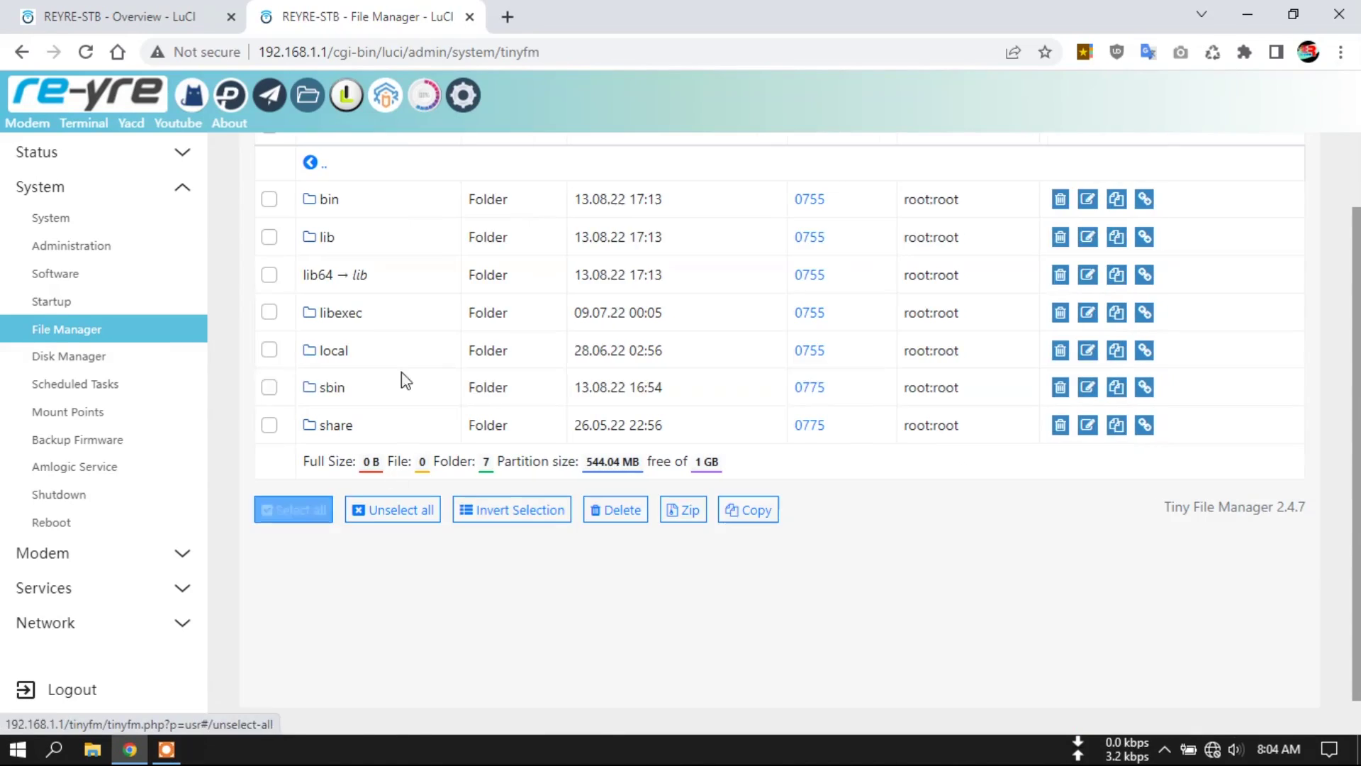
pyautogui.click(326, 239)
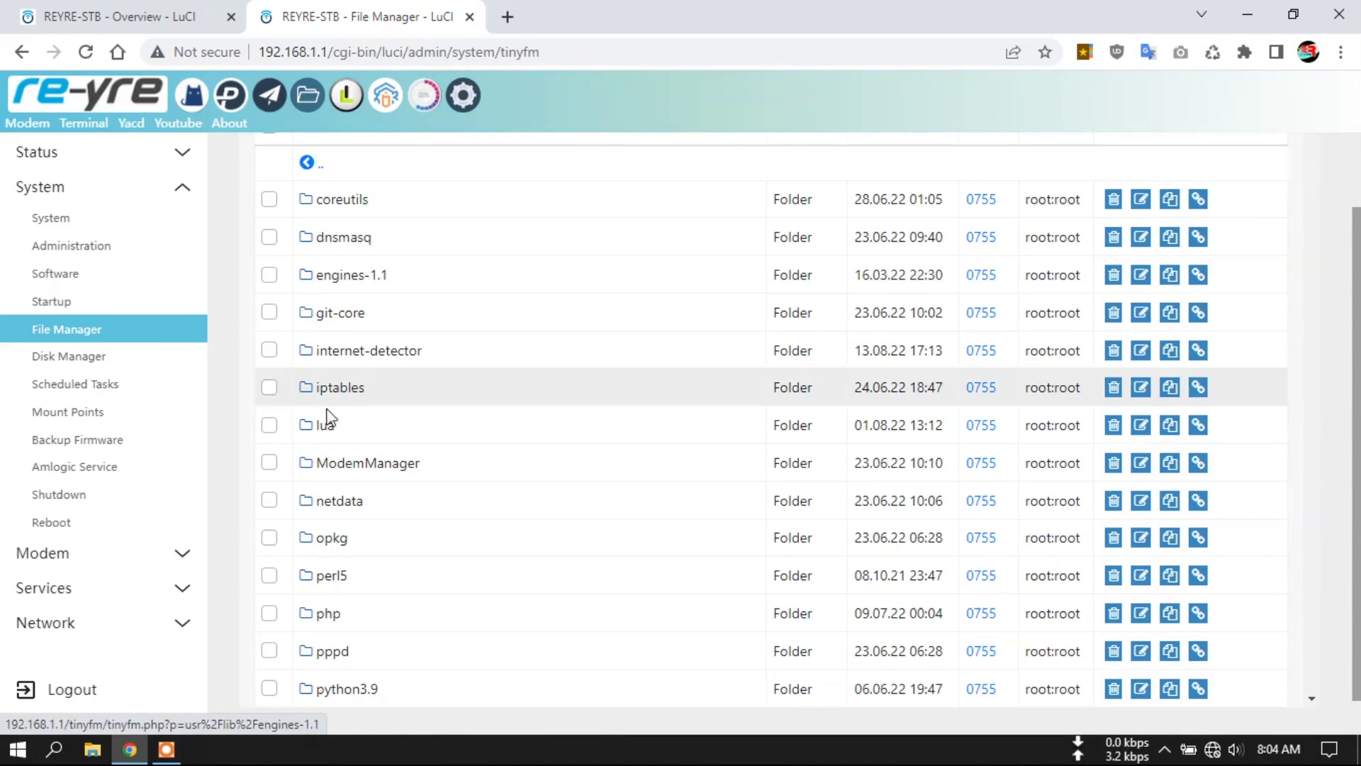
pyautogui.click(324, 425)
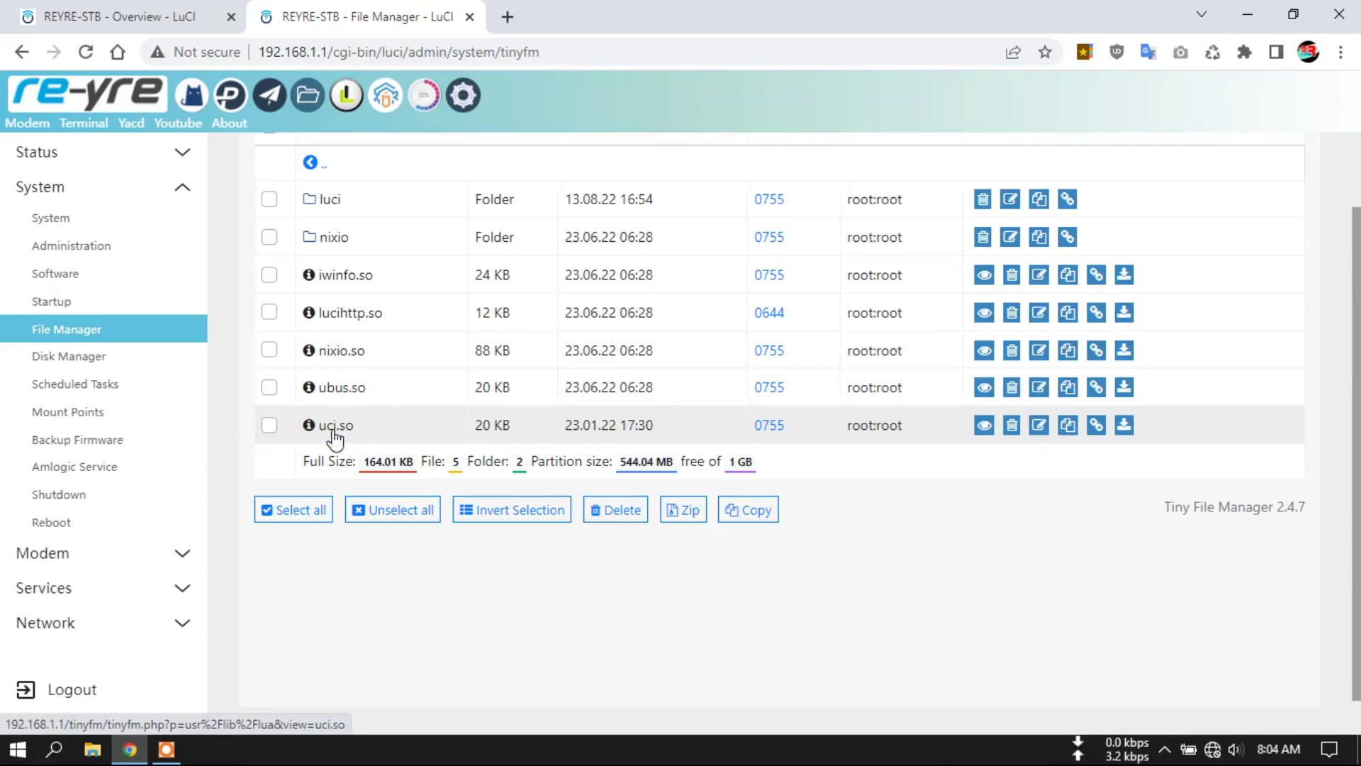
pyautogui.click(332, 200)
pyautogui.click(336, 235)
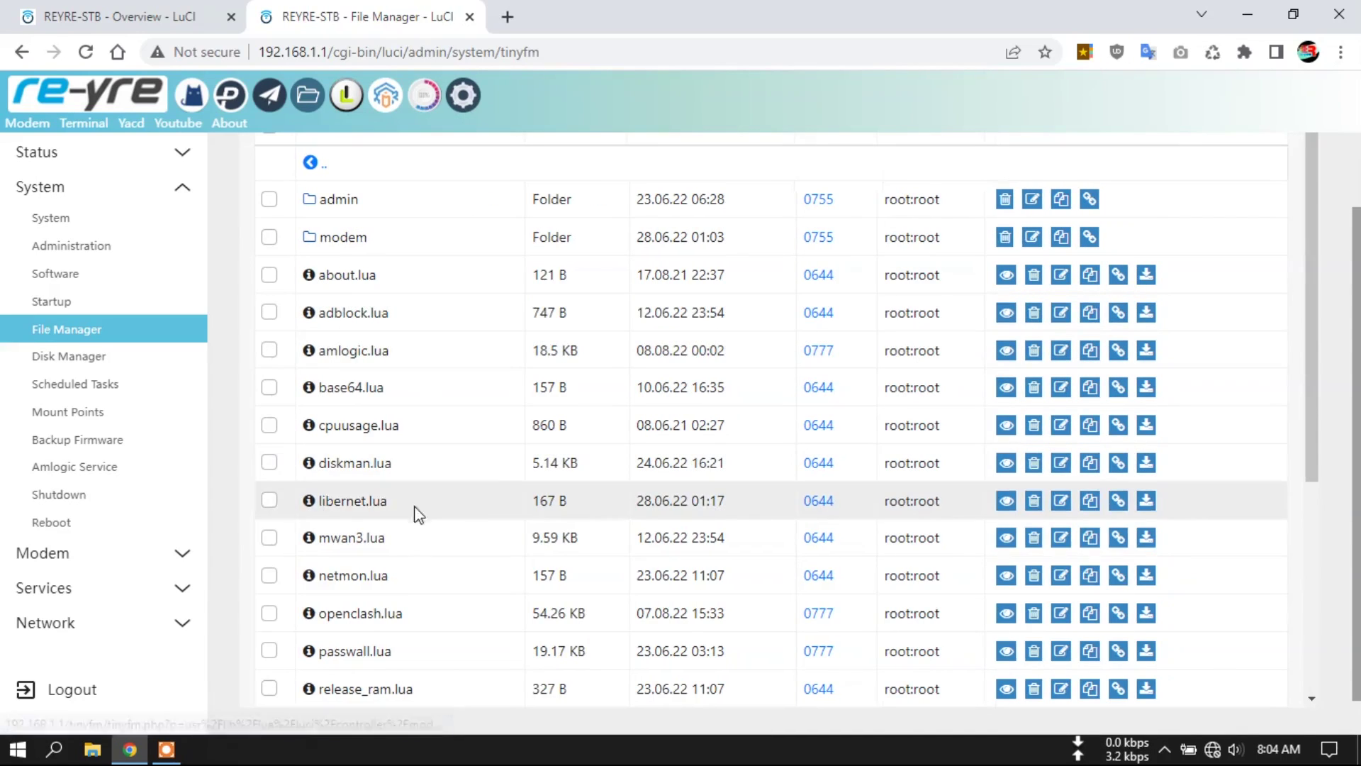
pyautogui.scroll(-3, 369, 575)
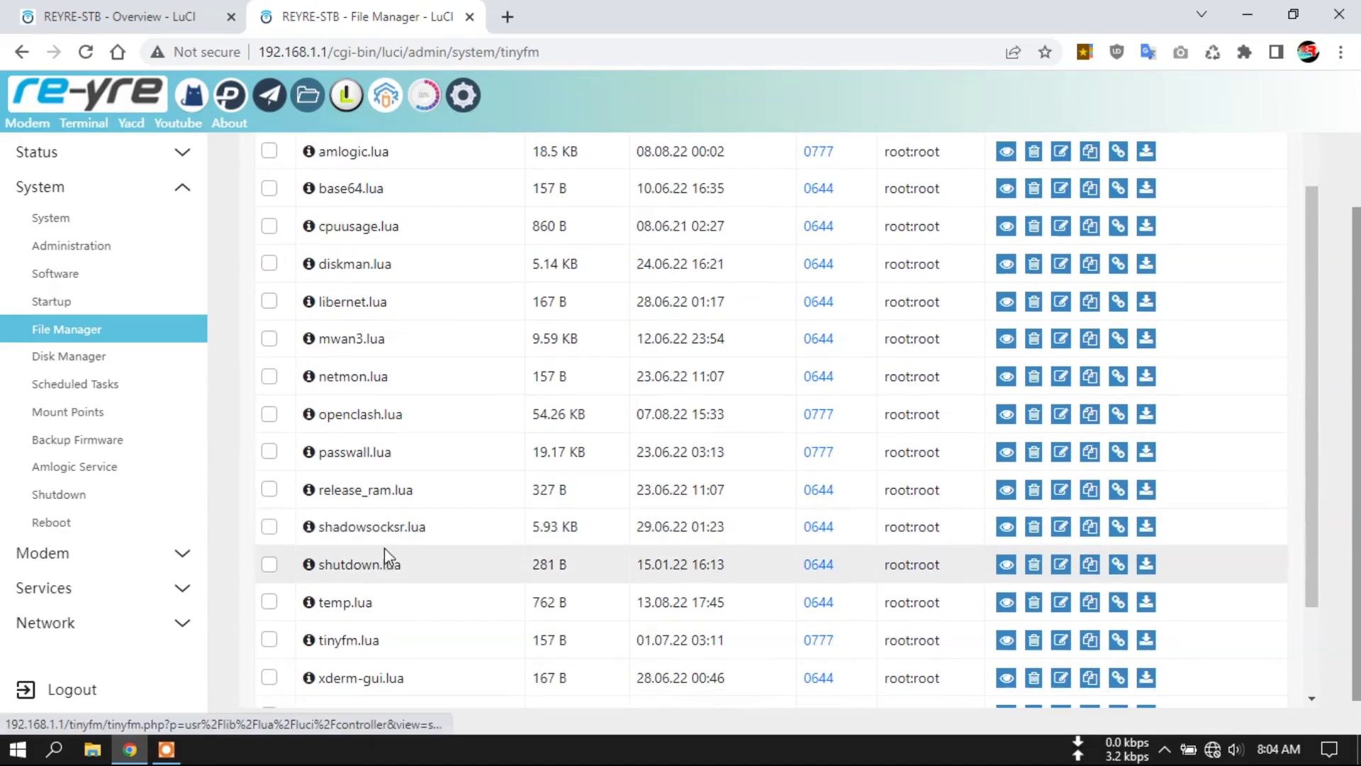
pyautogui.click(343, 602)
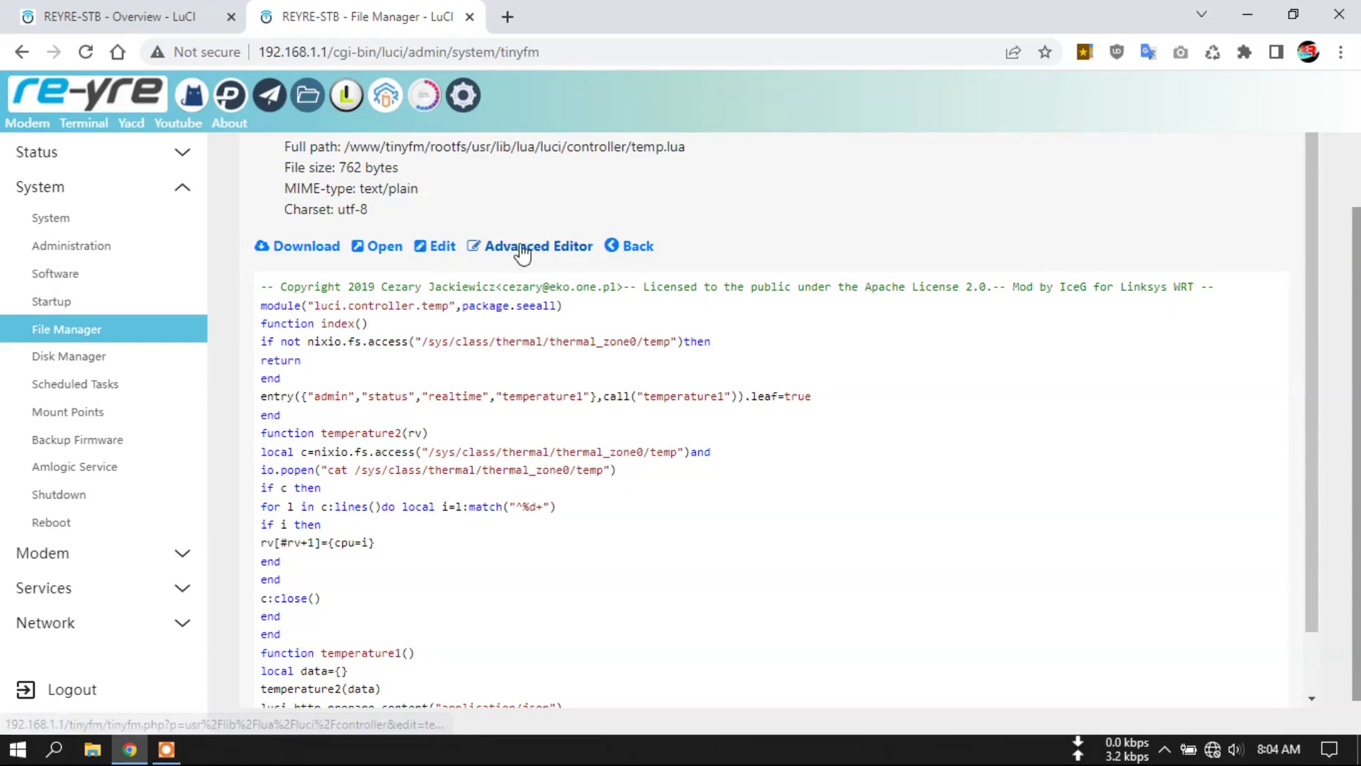
pyautogui.click(545, 248)
pyautogui.scroll(1, 914, 425)
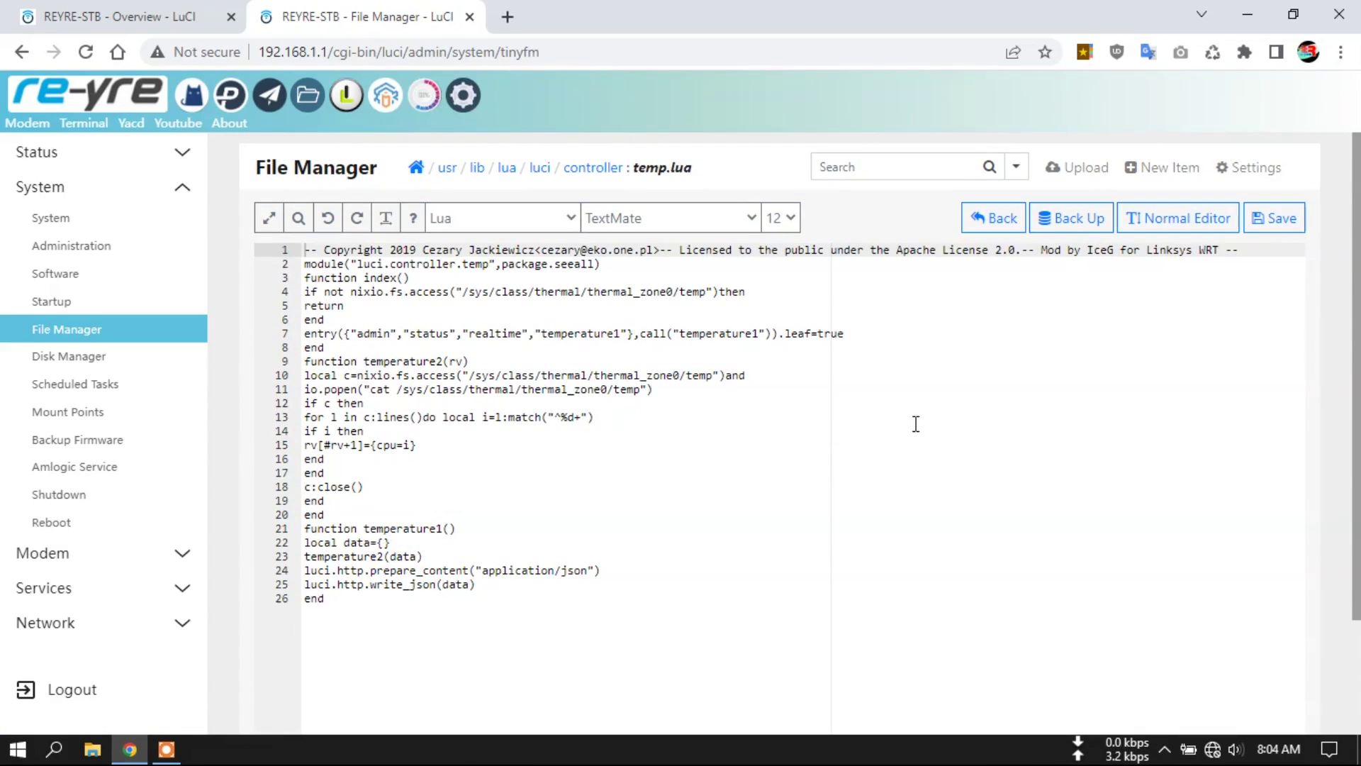
# Set the code editor's font size to 15
pyautogui.click(784, 221)
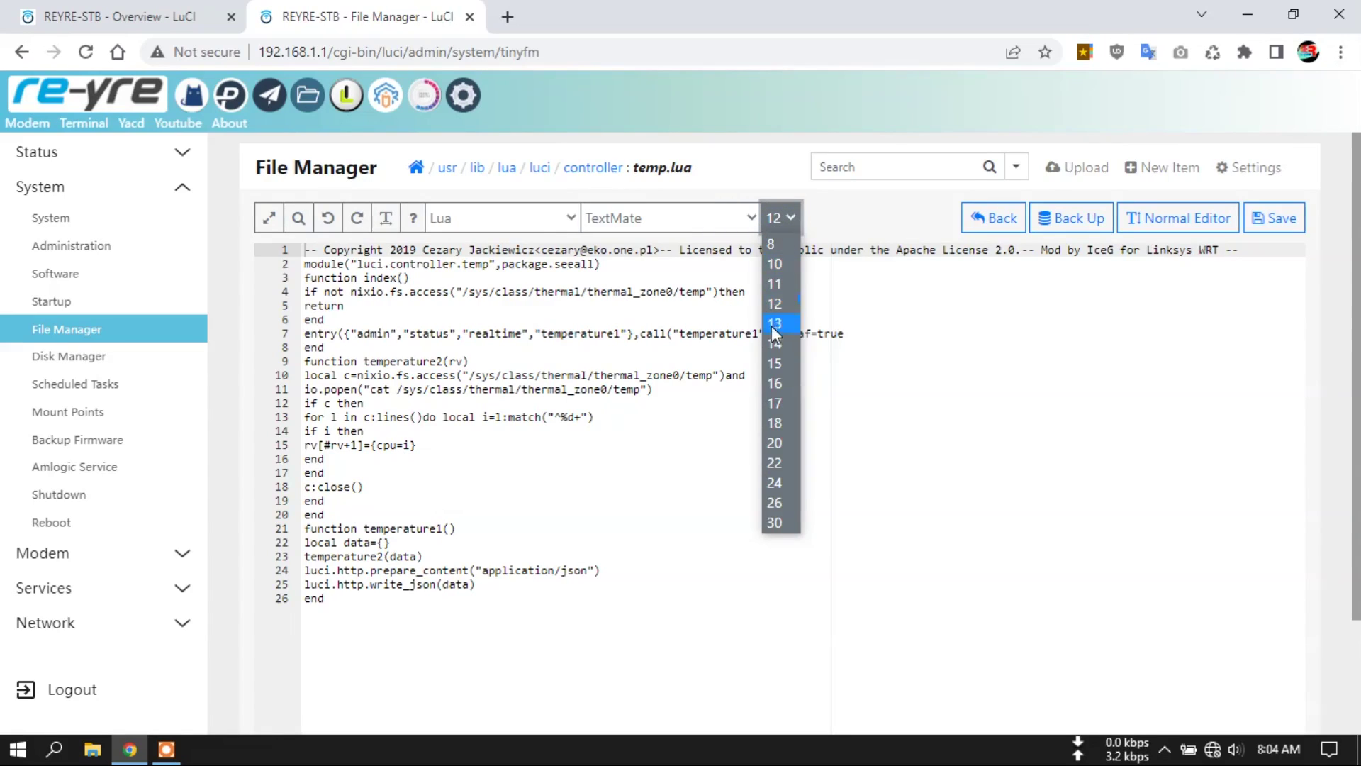
pyautogui.click(772, 327)
pyautogui.click(776, 213)
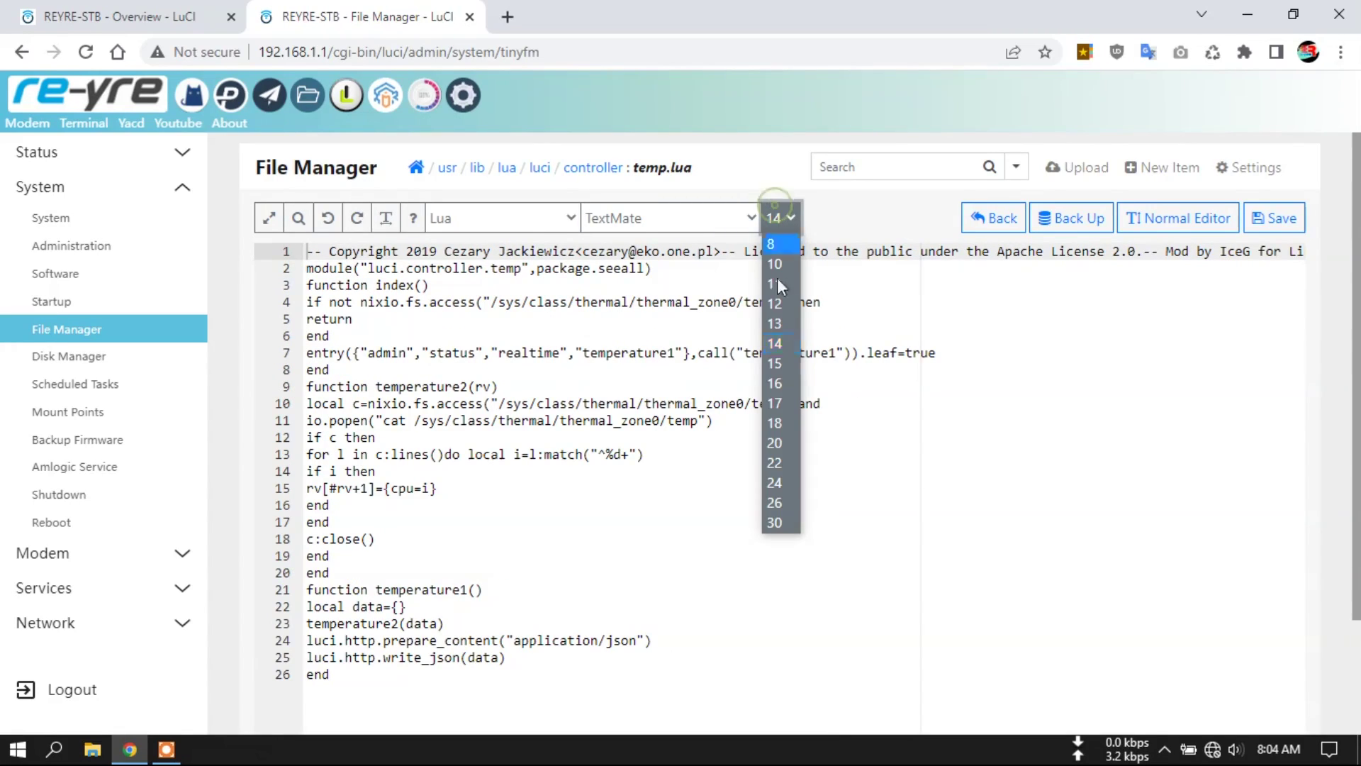
pyautogui.click(775, 363)
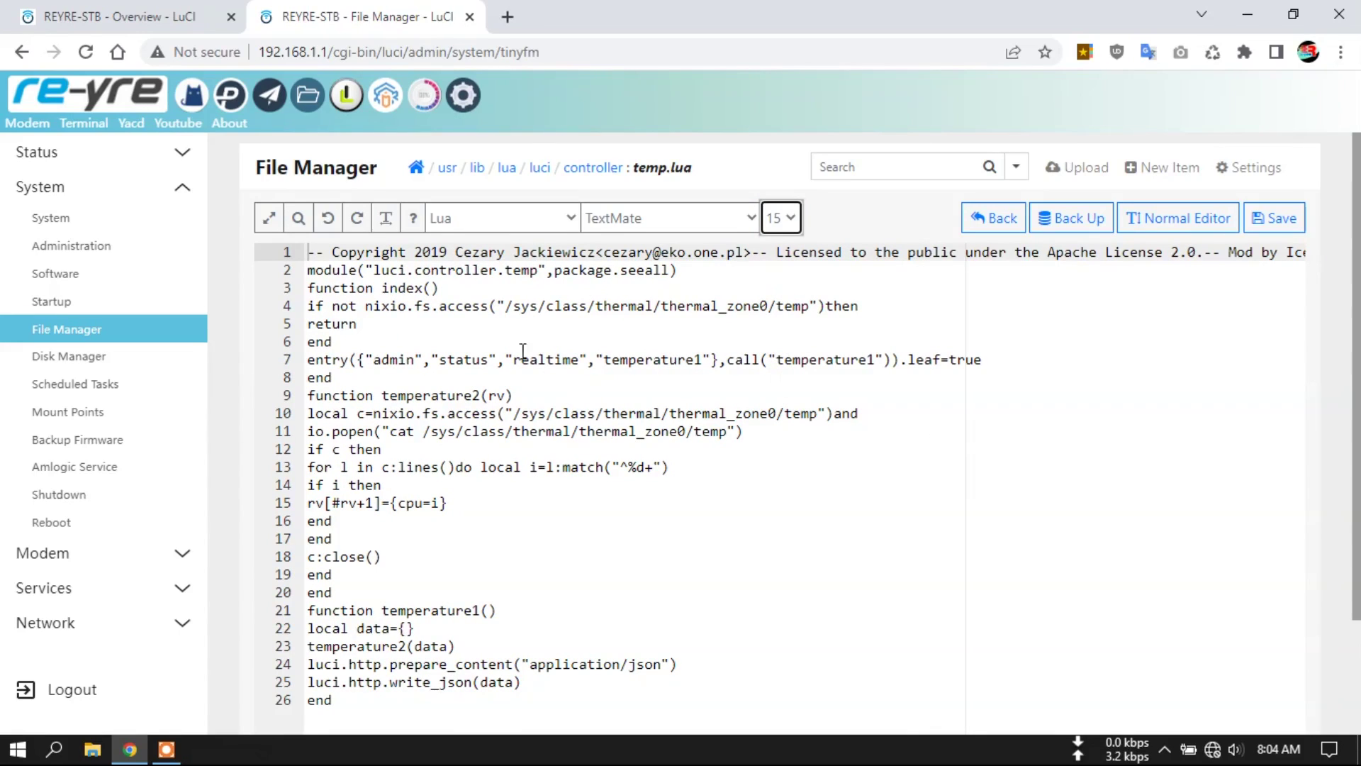
# Replace the paths in both nixio.fs.access calls, in index and temperature2, with /sys/class/hwmon/hwmon0/temp1_input
pyautogui.moveTo(506, 312); pyautogui.dragTo(811, 304)
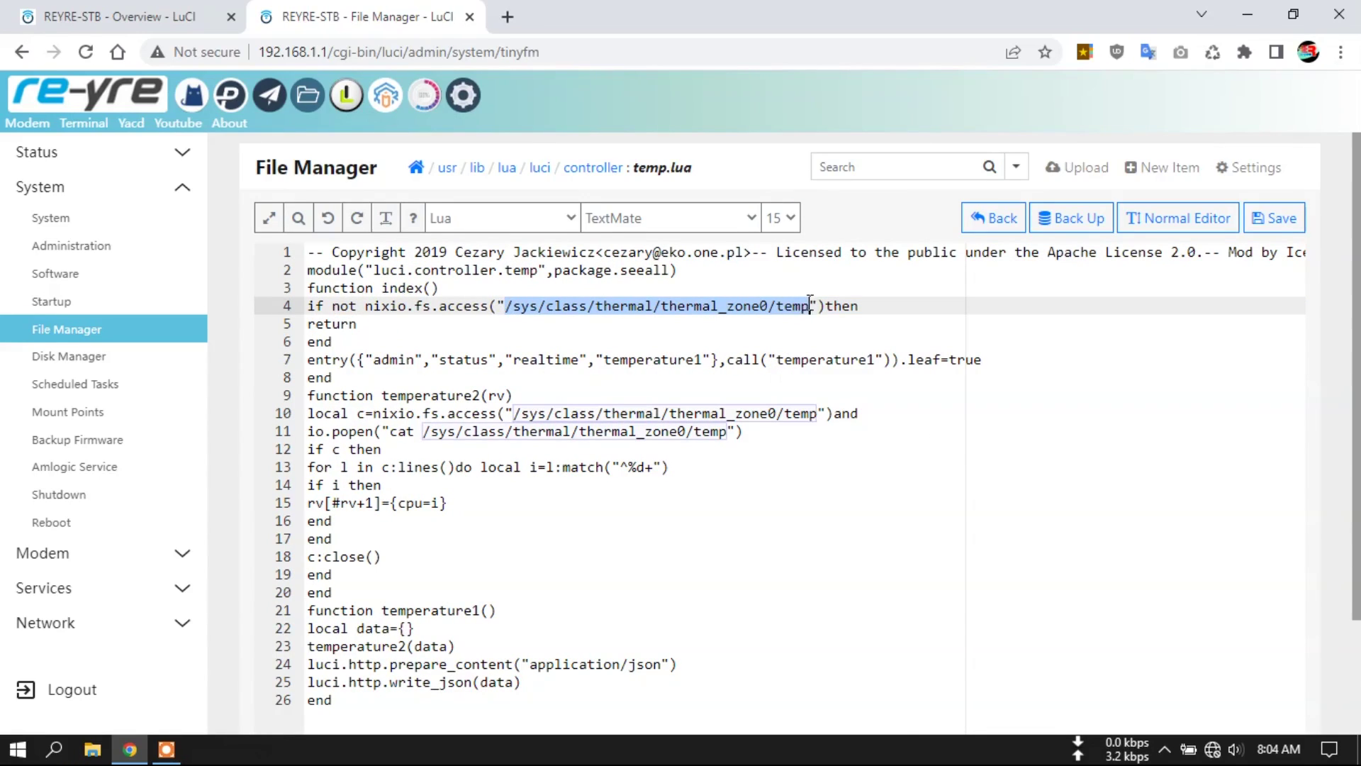
pyautogui.rightClick(794, 306)
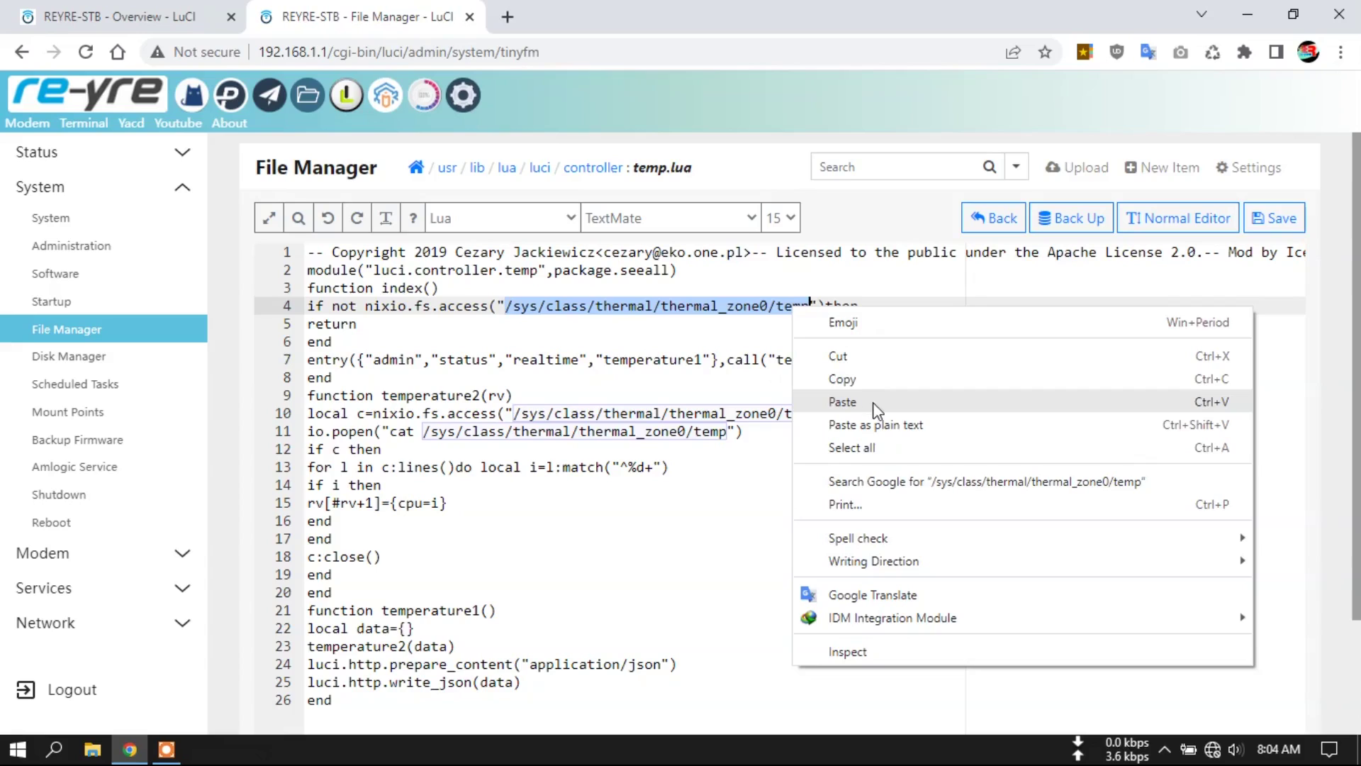
pyautogui.click(873, 402)
pyautogui.moveTo(515, 414); pyautogui.dragTo(819, 413)
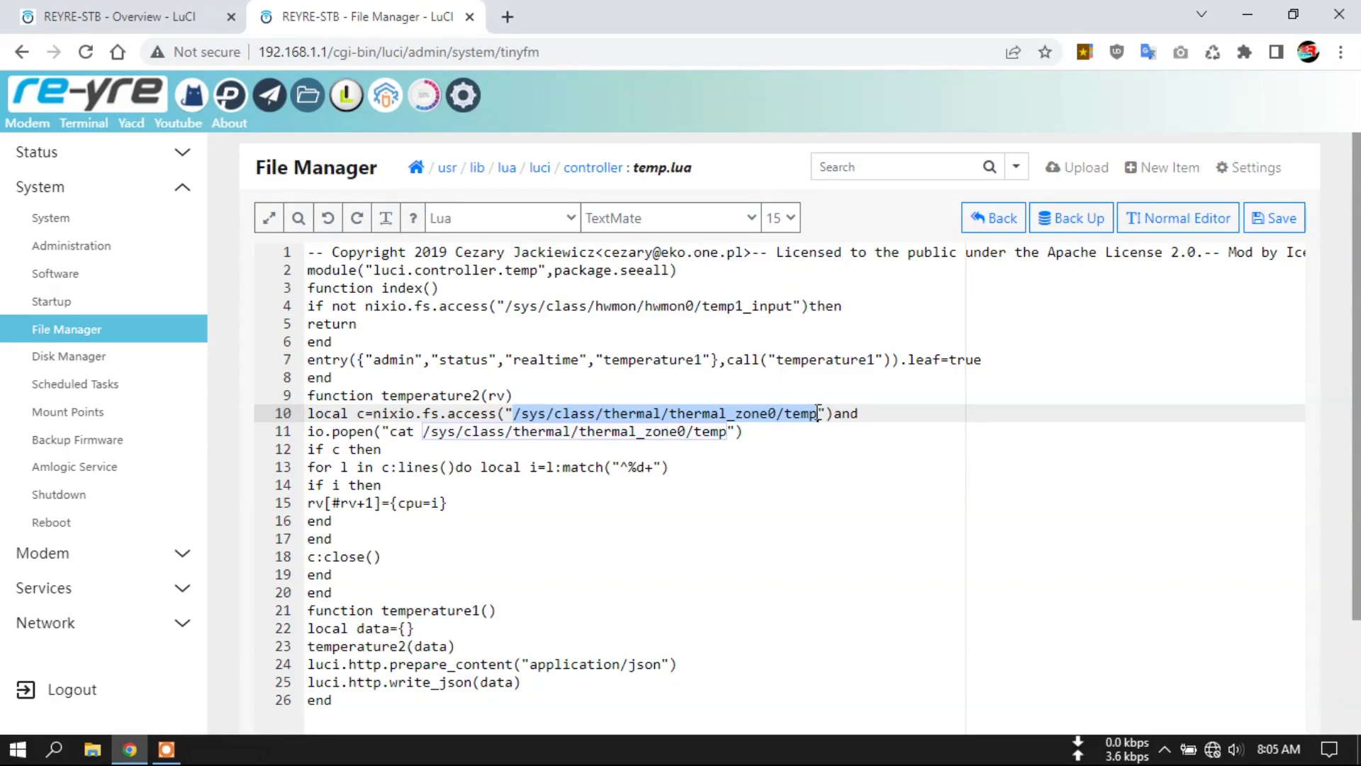
pyautogui.rightClick(802, 414)
pyautogui.click(876, 144)
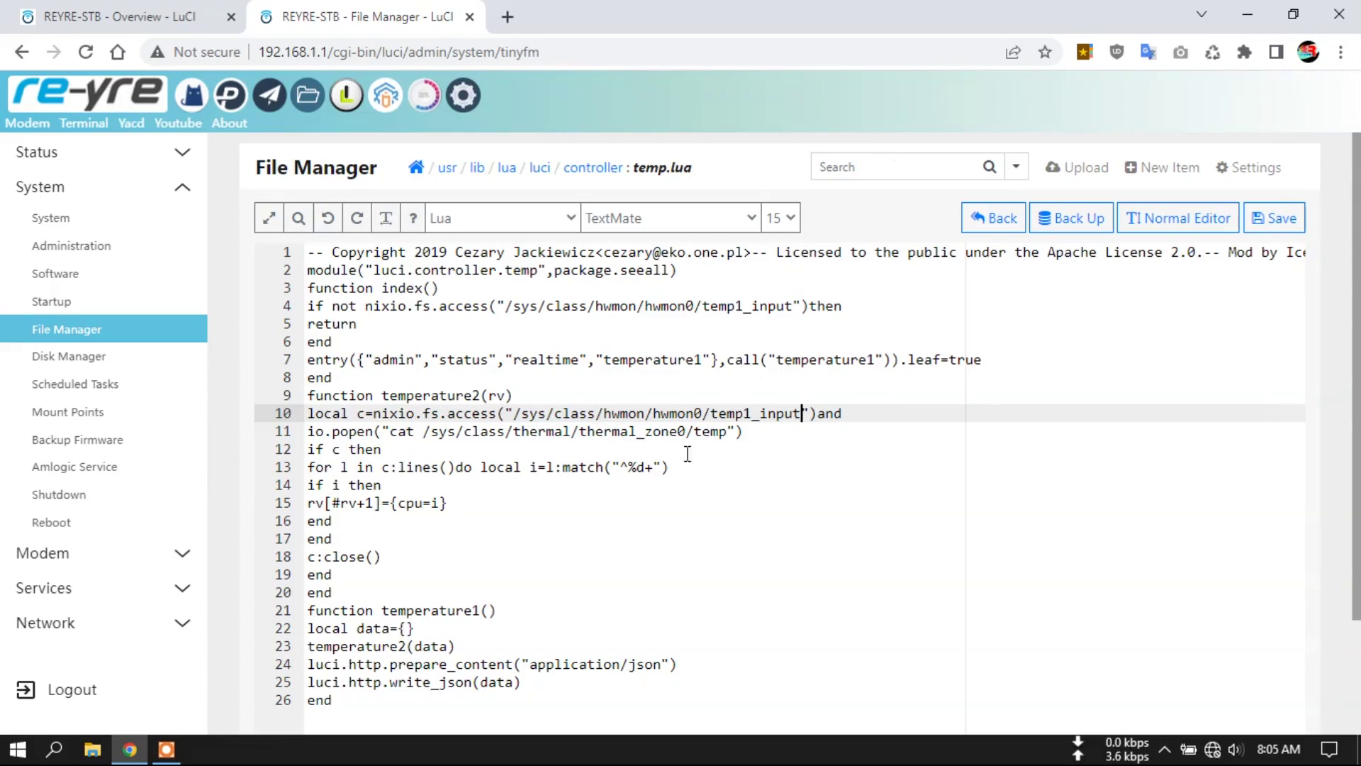
# Replace the path after "cat " in the io.popen line with /sys/class/hwmon/hwmon0/temp1_input and save temp.lua
pyautogui.moveTo(424, 431); pyautogui.dragTo(722, 432)
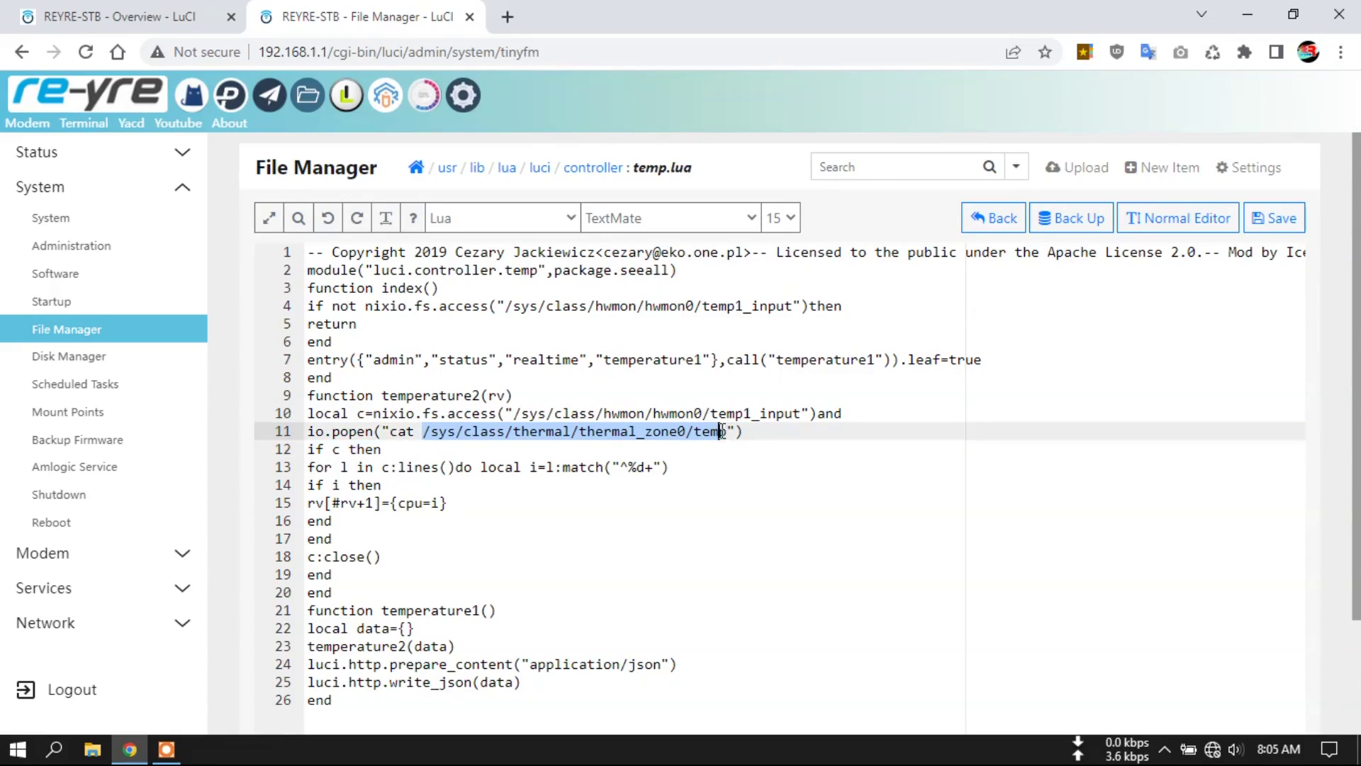
pyautogui.rightClick(723, 432)
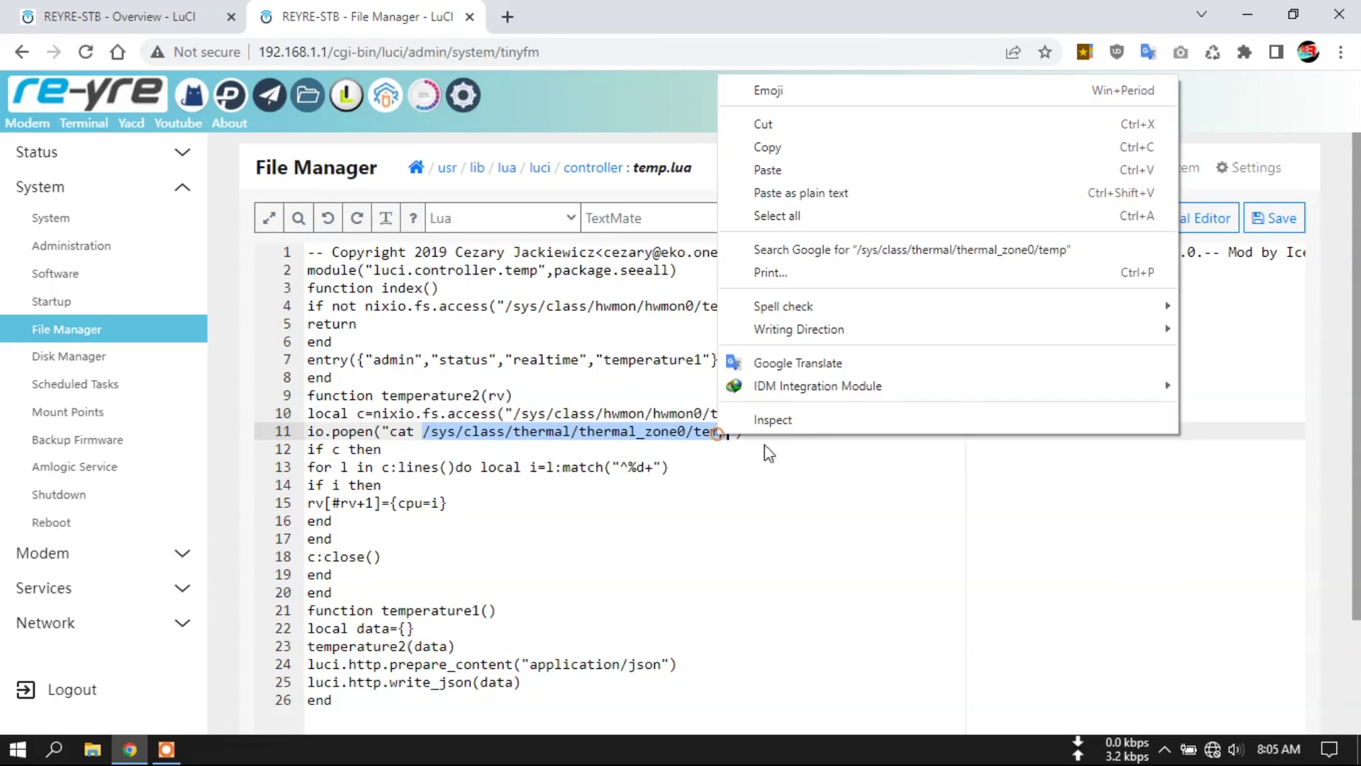
pyautogui.click(814, 177)
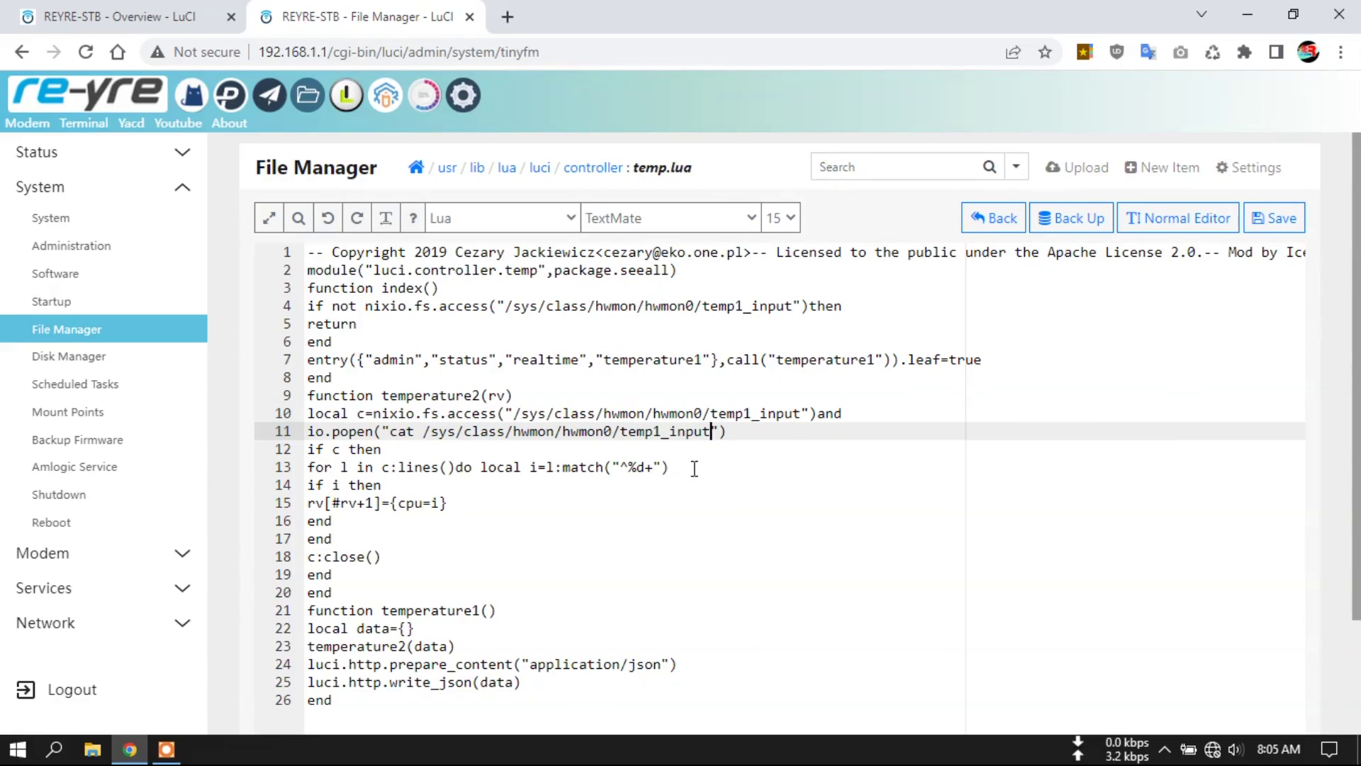
pyautogui.click(1274, 217)
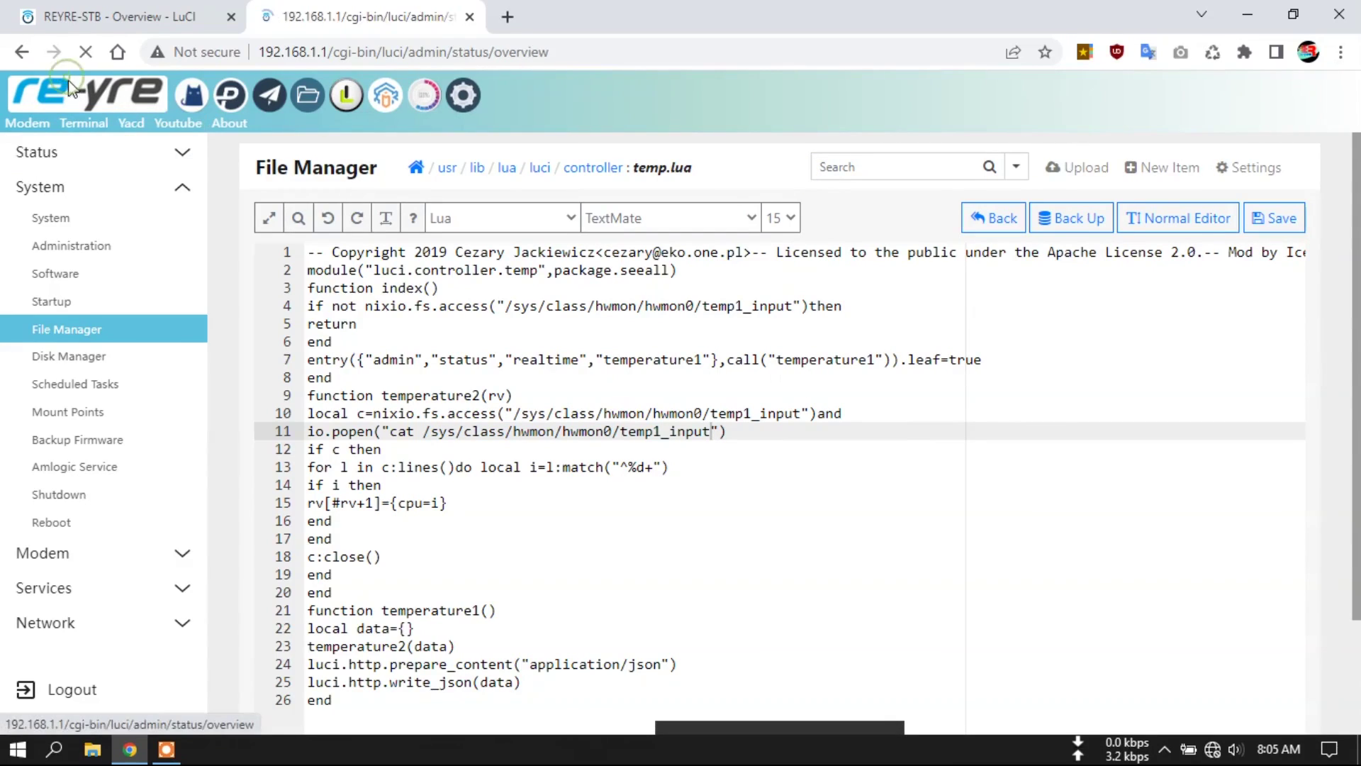
# Release the router's RAM from the status overview and check the Temperature row again
pyautogui.click(99, 99)
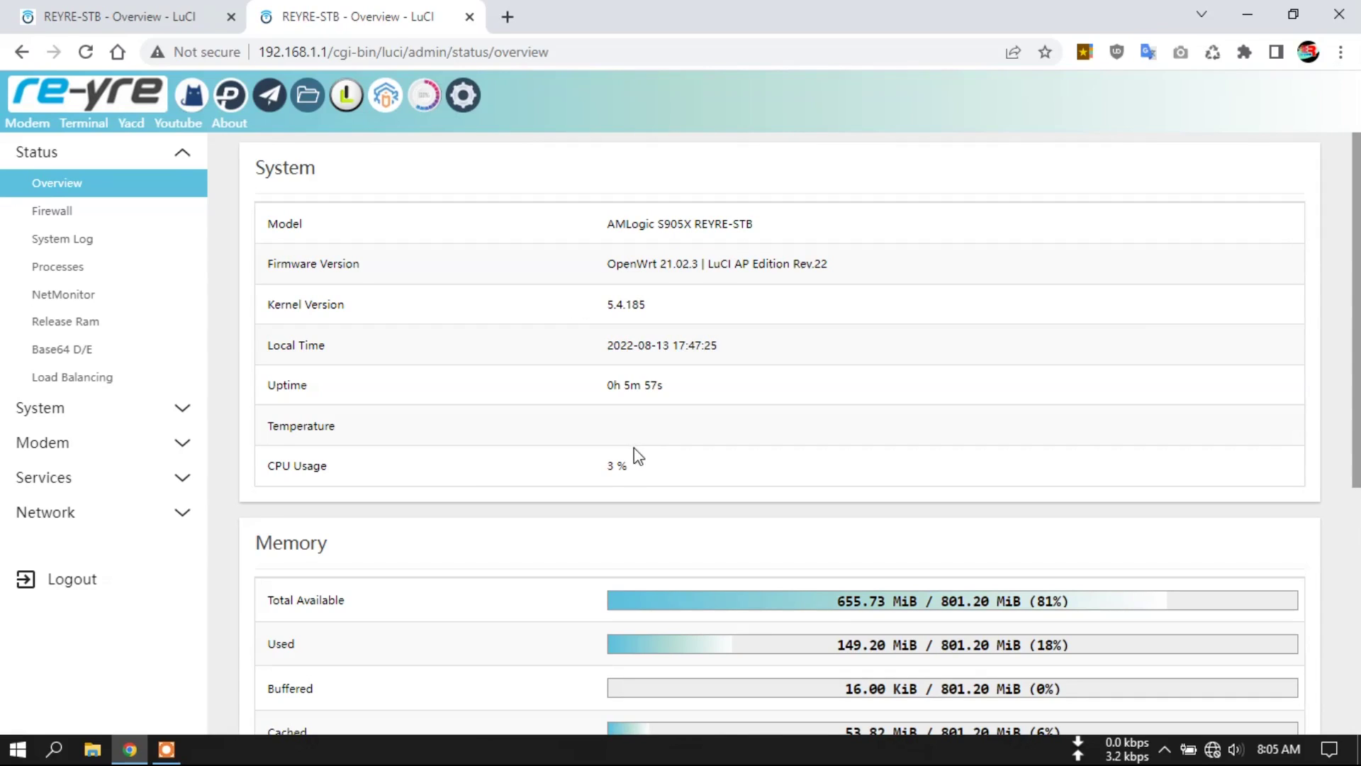
pyautogui.click(1214, 53)
pyautogui.click(68, 324)
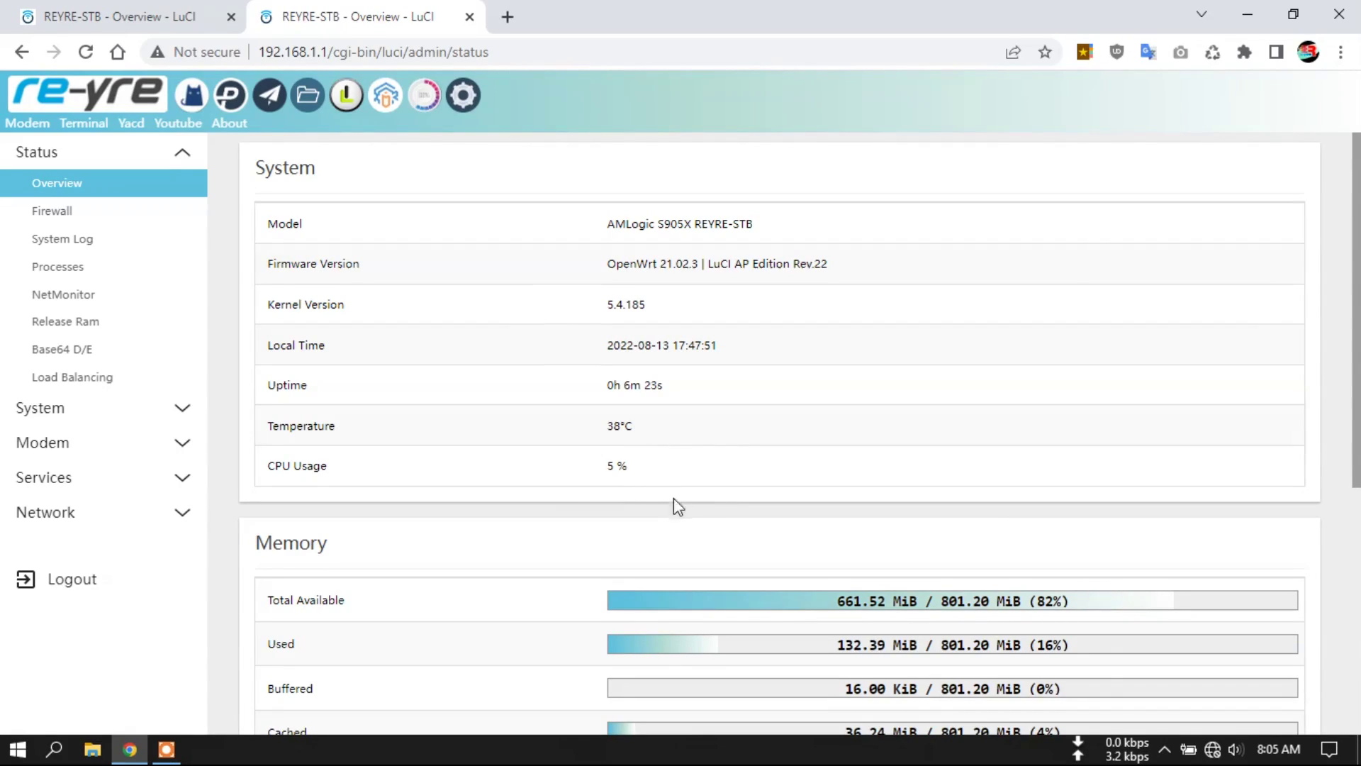
pyautogui.scroll(-5, 666, 489)
pyautogui.scroll(5, 654, 475)
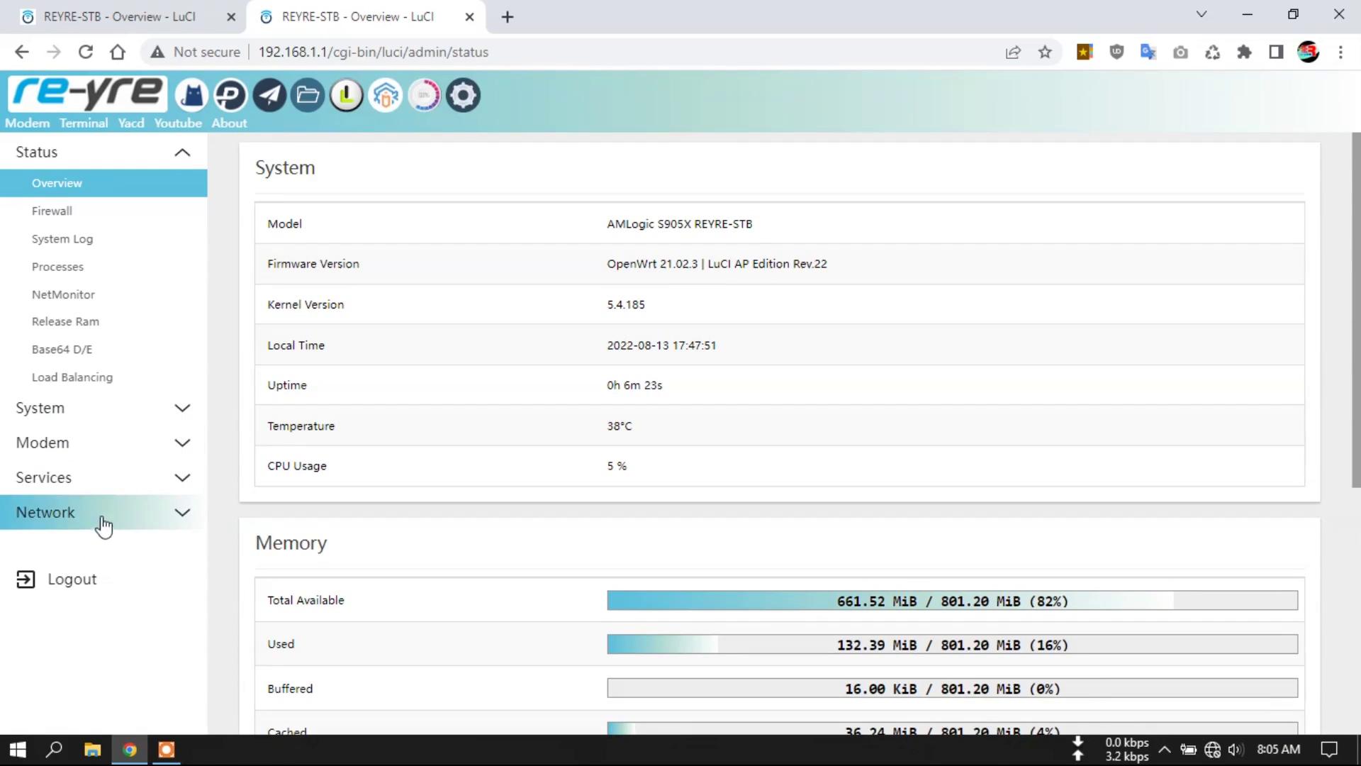
# Open the router's wireless overview and look for REYRE-STBx among the computer's available Wi-Fi networks
pyautogui.click(103, 523)
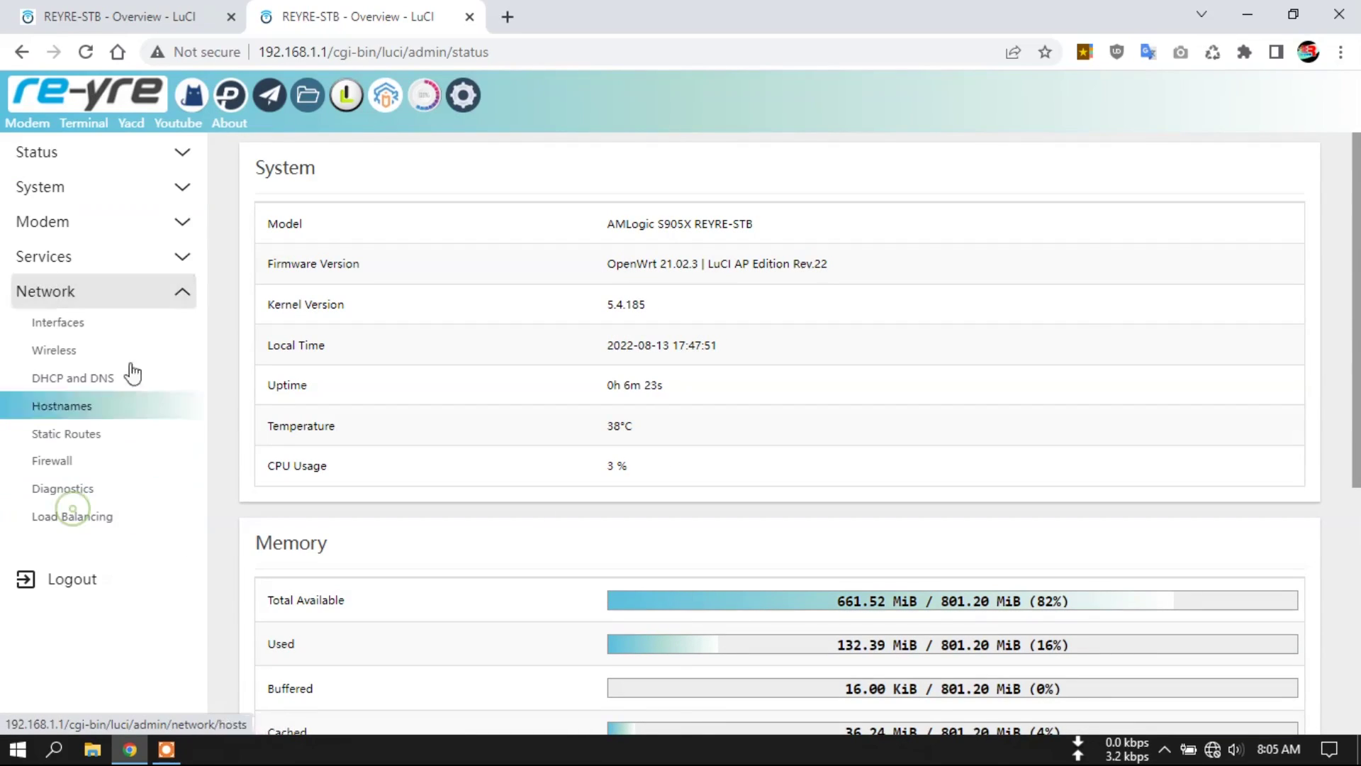
pyautogui.click(77, 353)
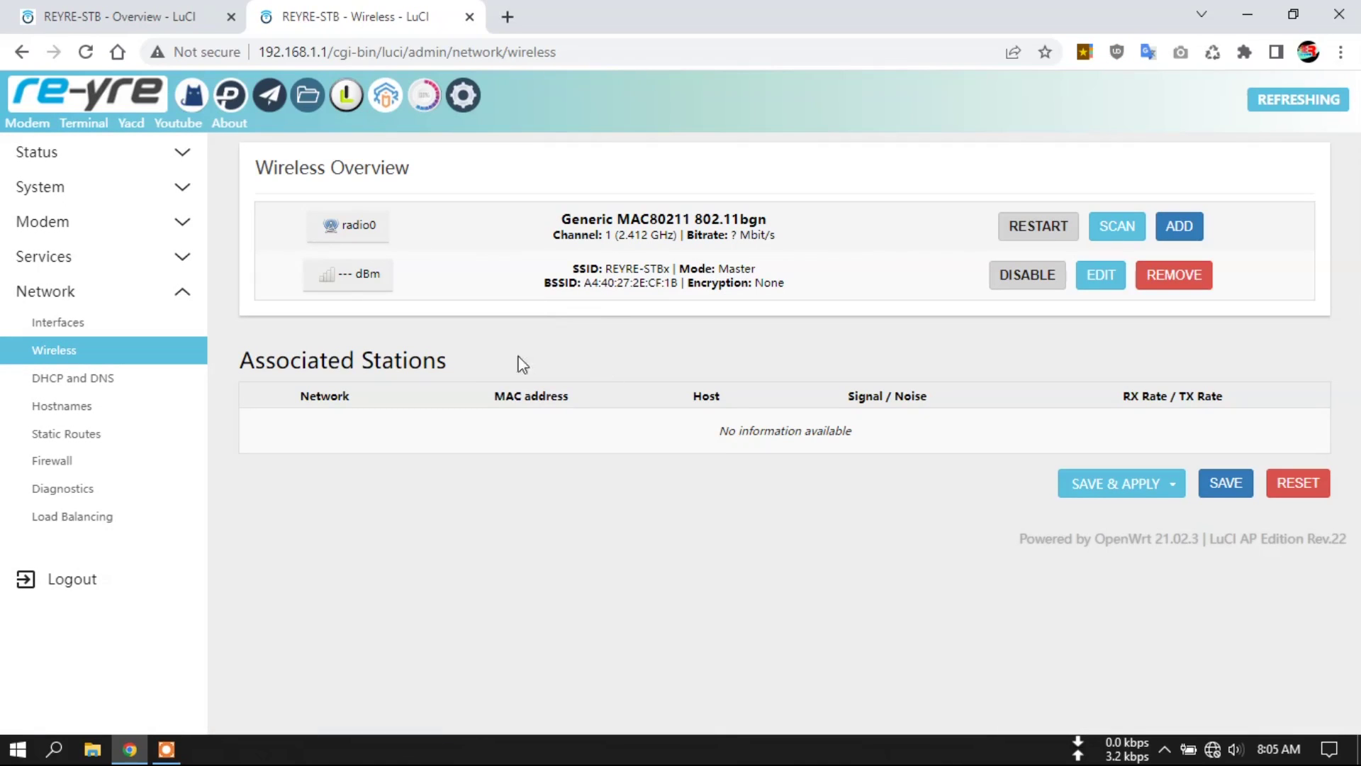
pyautogui.click(1213, 750)
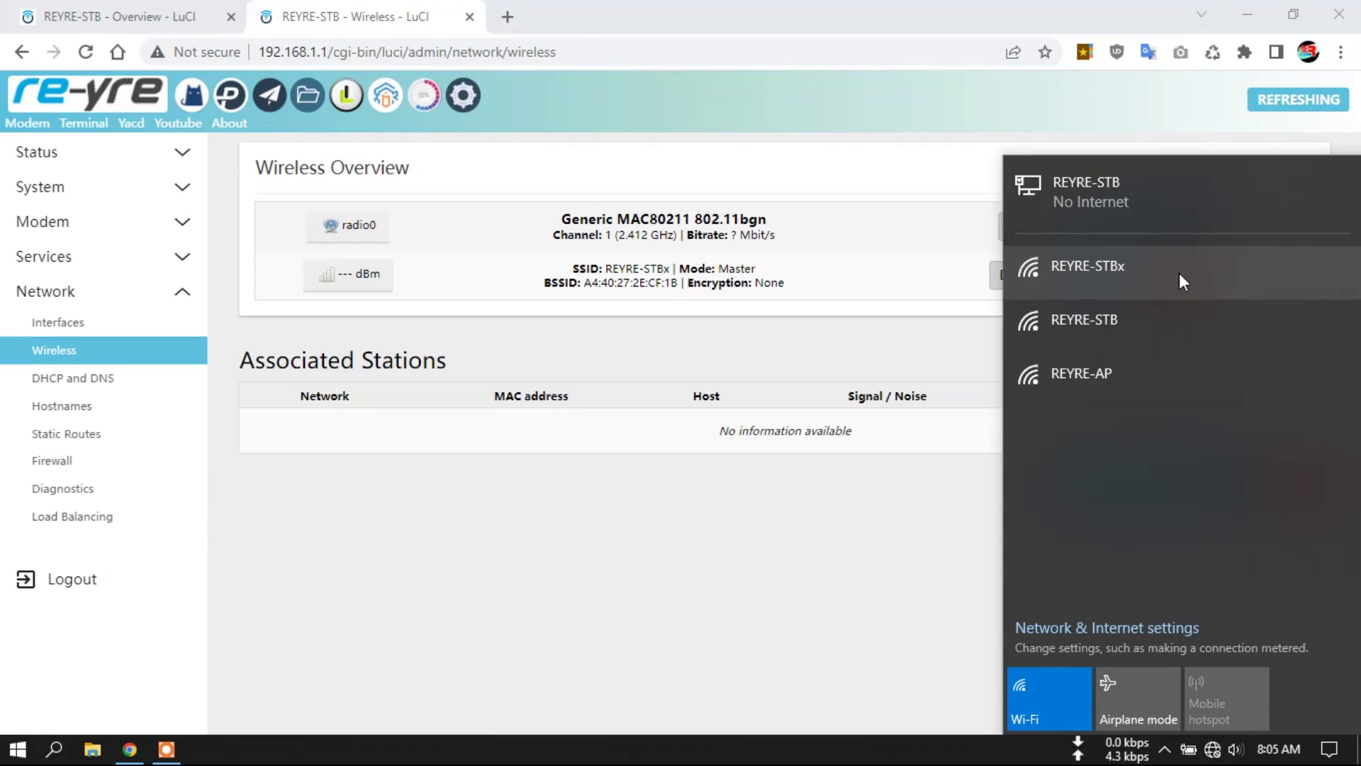
# Connect the computer to the open REYRE-STBx Wi-Fi network and check the router's Associated Stations list
pyautogui.click(1134, 277)
pyautogui.click(1269, 410)
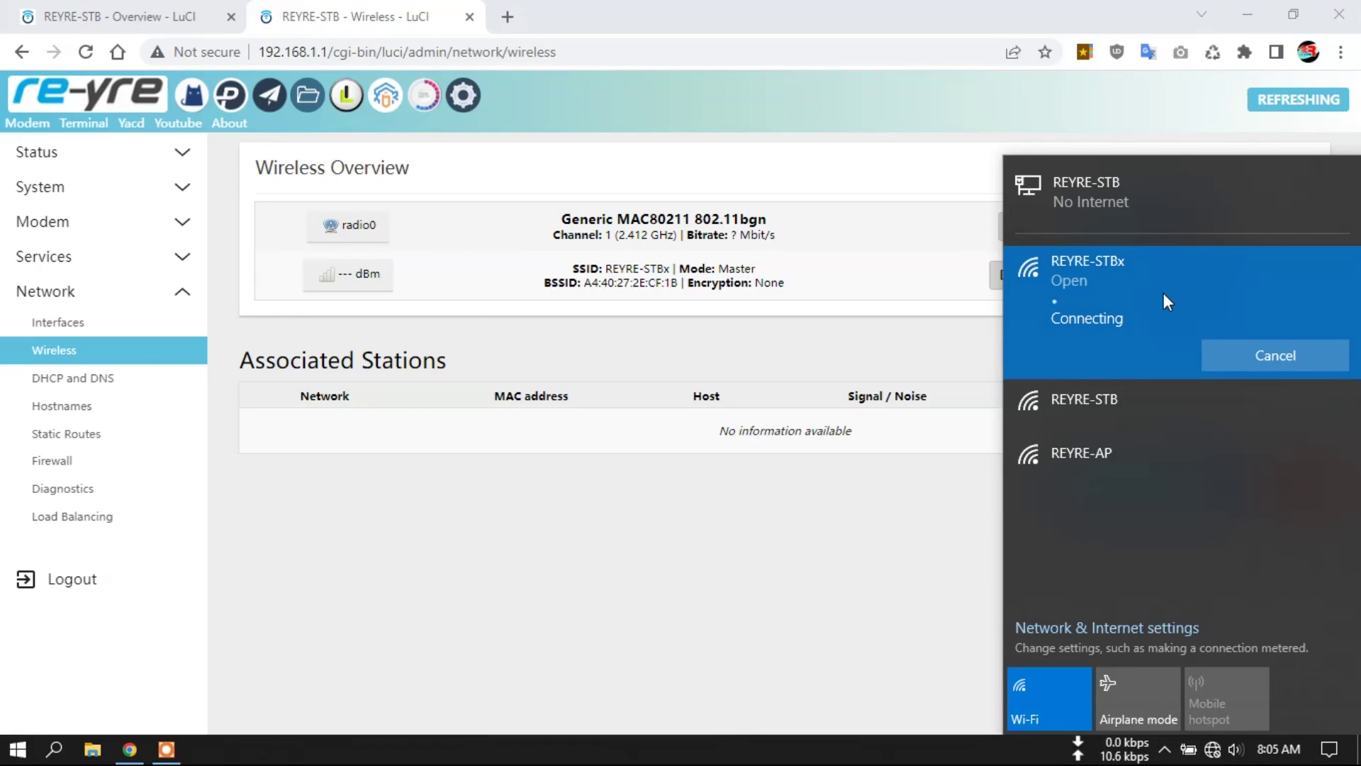
pyautogui.click(728, 472)
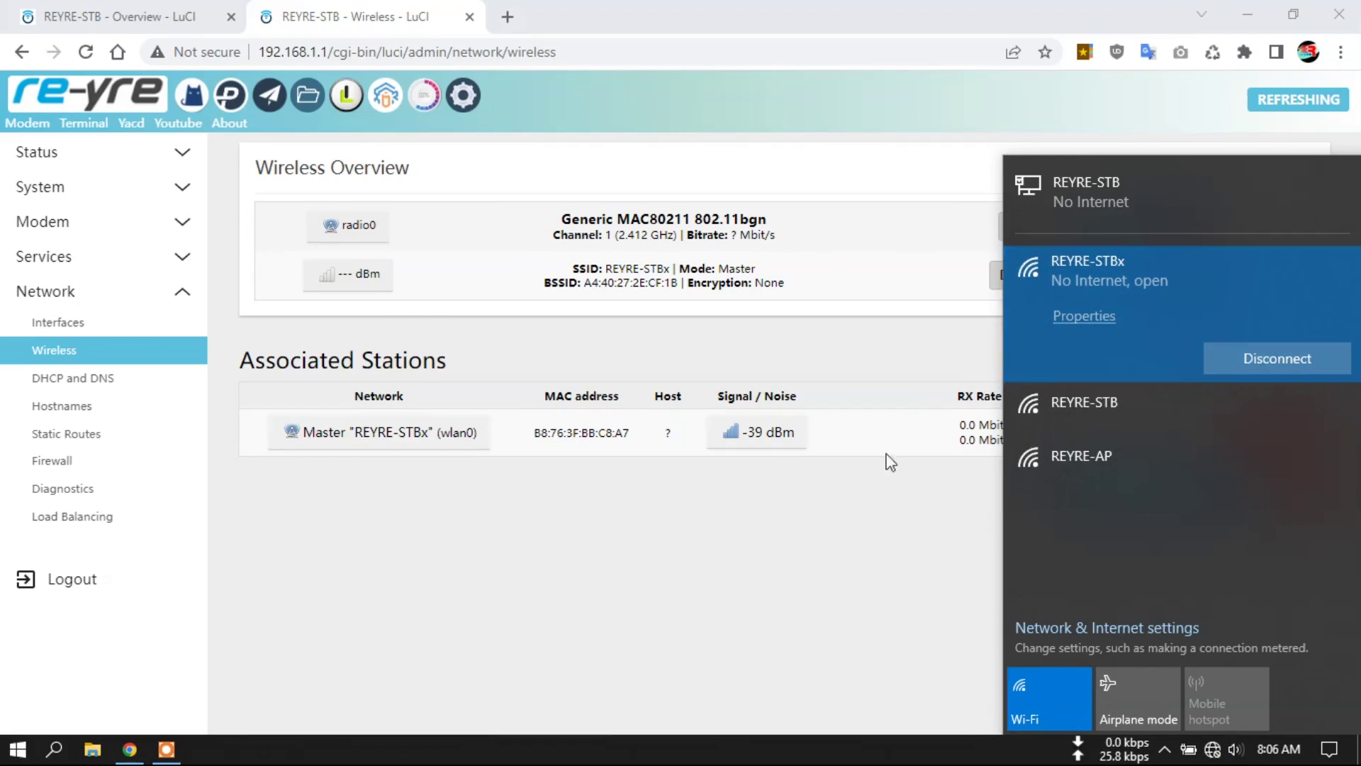
pyautogui.click(835, 499)
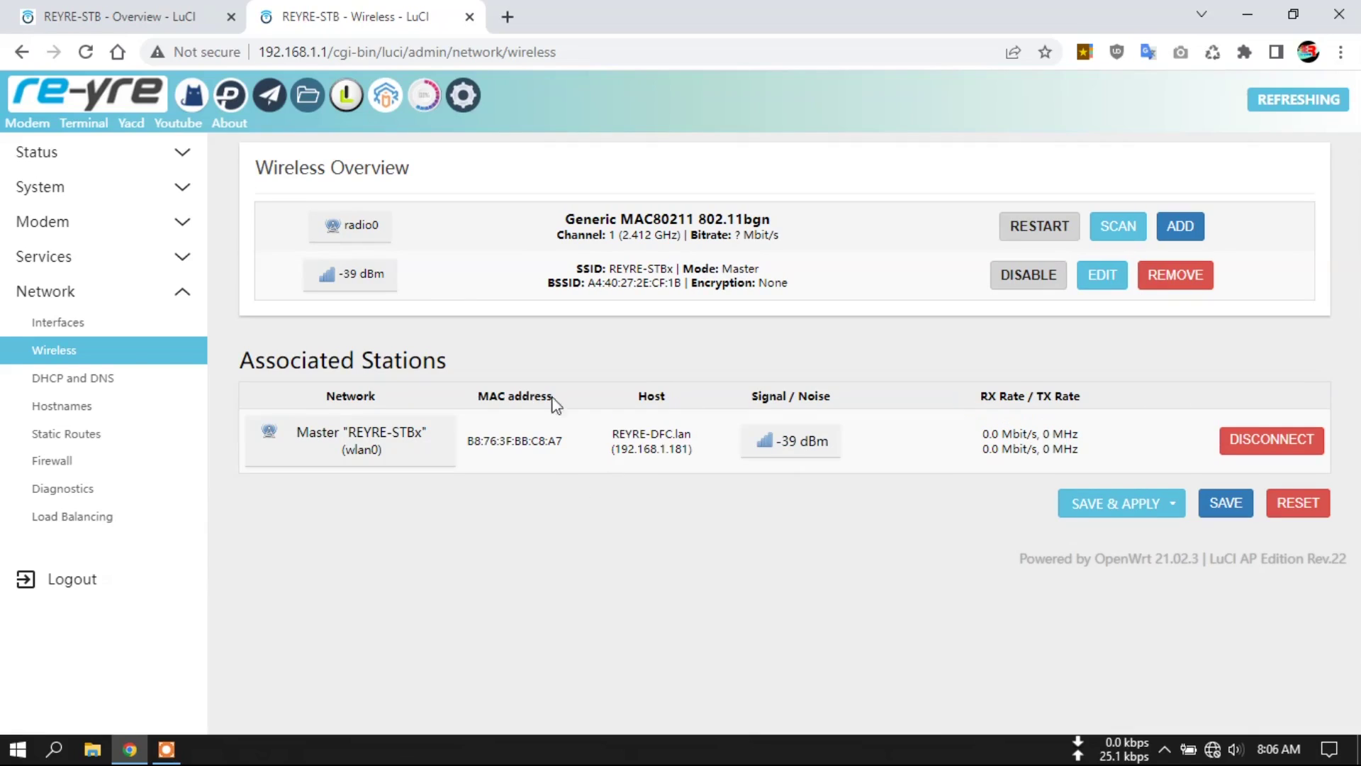
# Return to the router's status overview and review the kernel version, memory, network and active DHCP leases
pyautogui.click(71, 110)
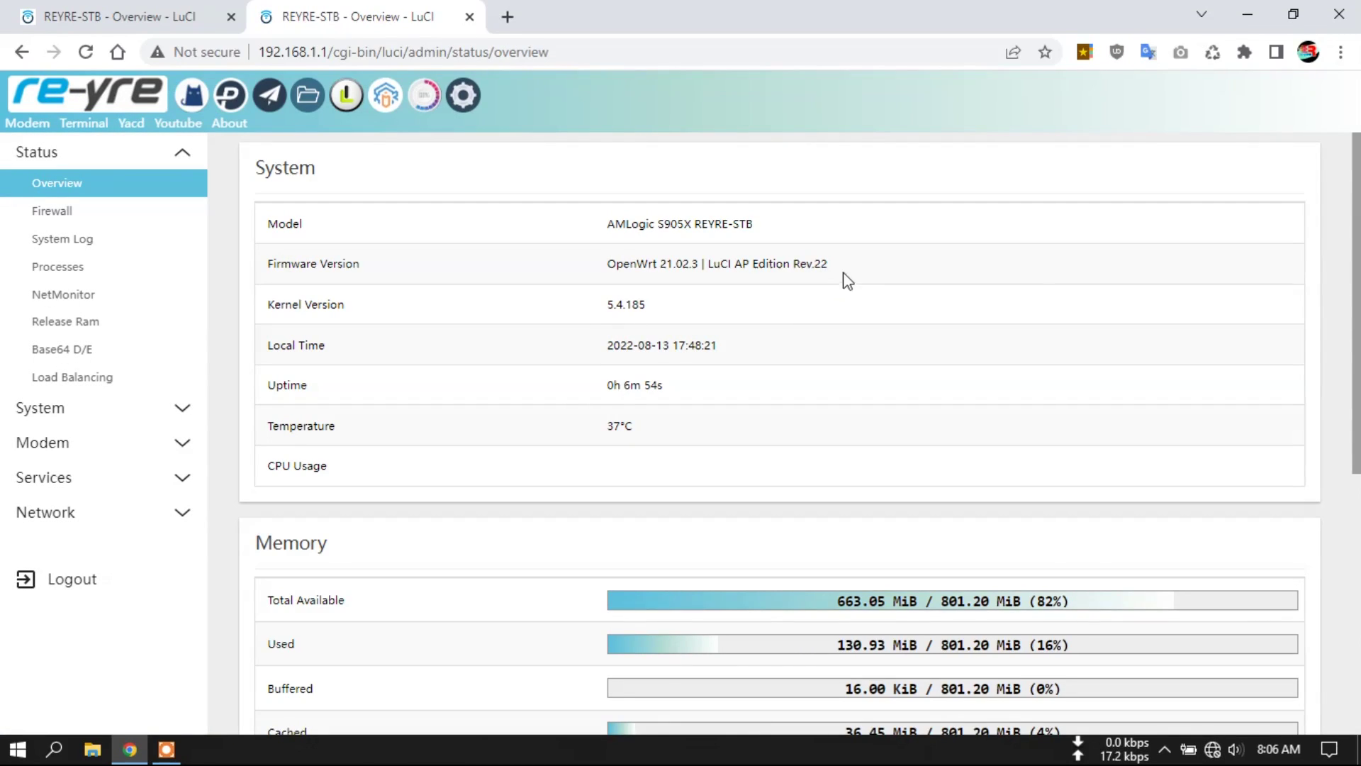
pyautogui.scroll(-5, 755, 406)
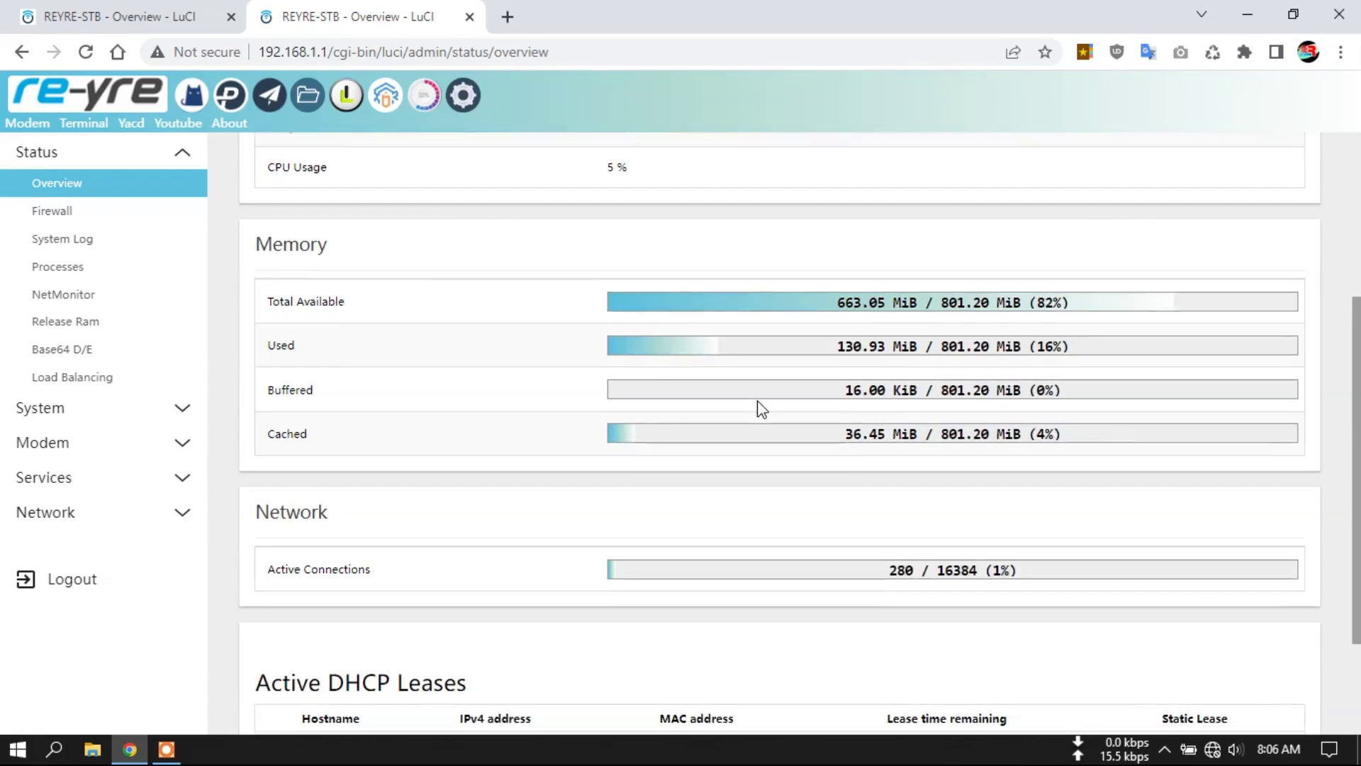
pyautogui.scroll(5, 760, 405)
pyautogui.scroll(-5, 759, 405)
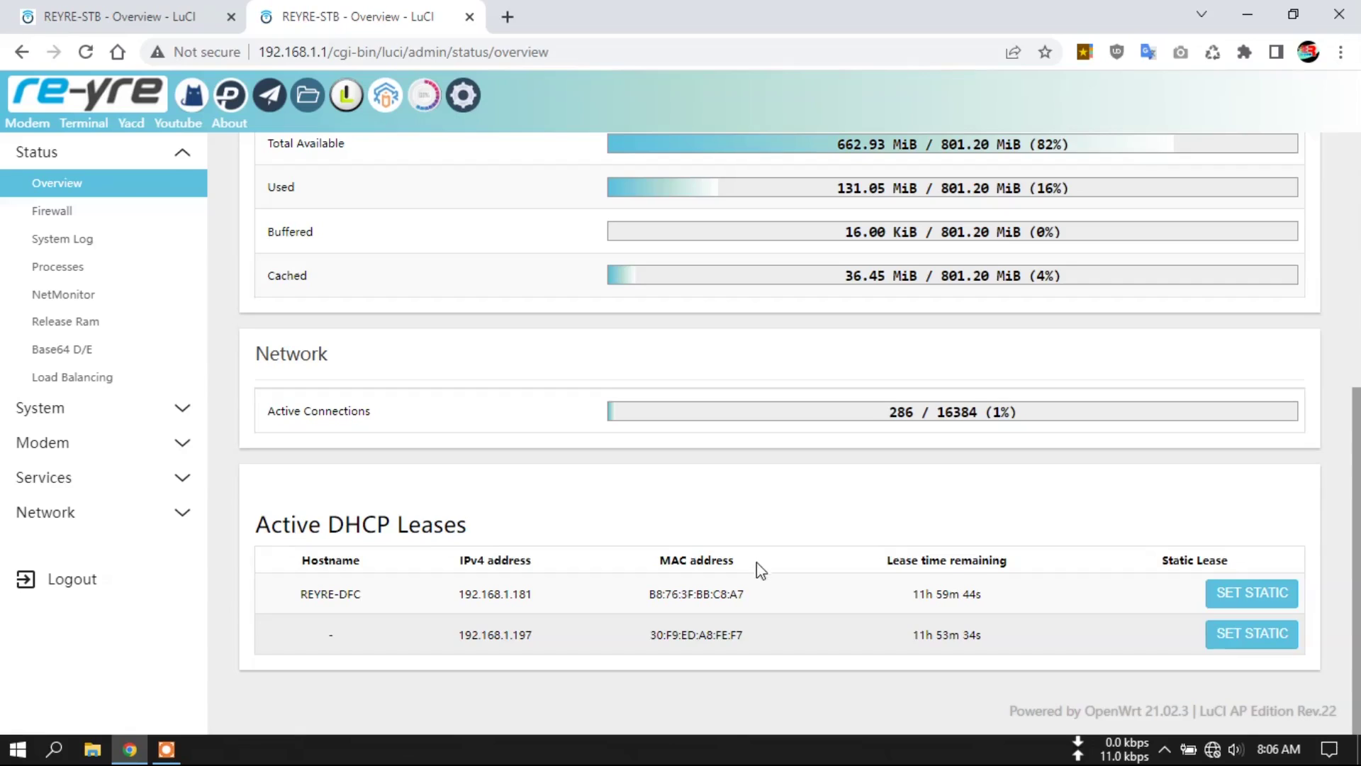
pyautogui.scroll(5, 766, 549)
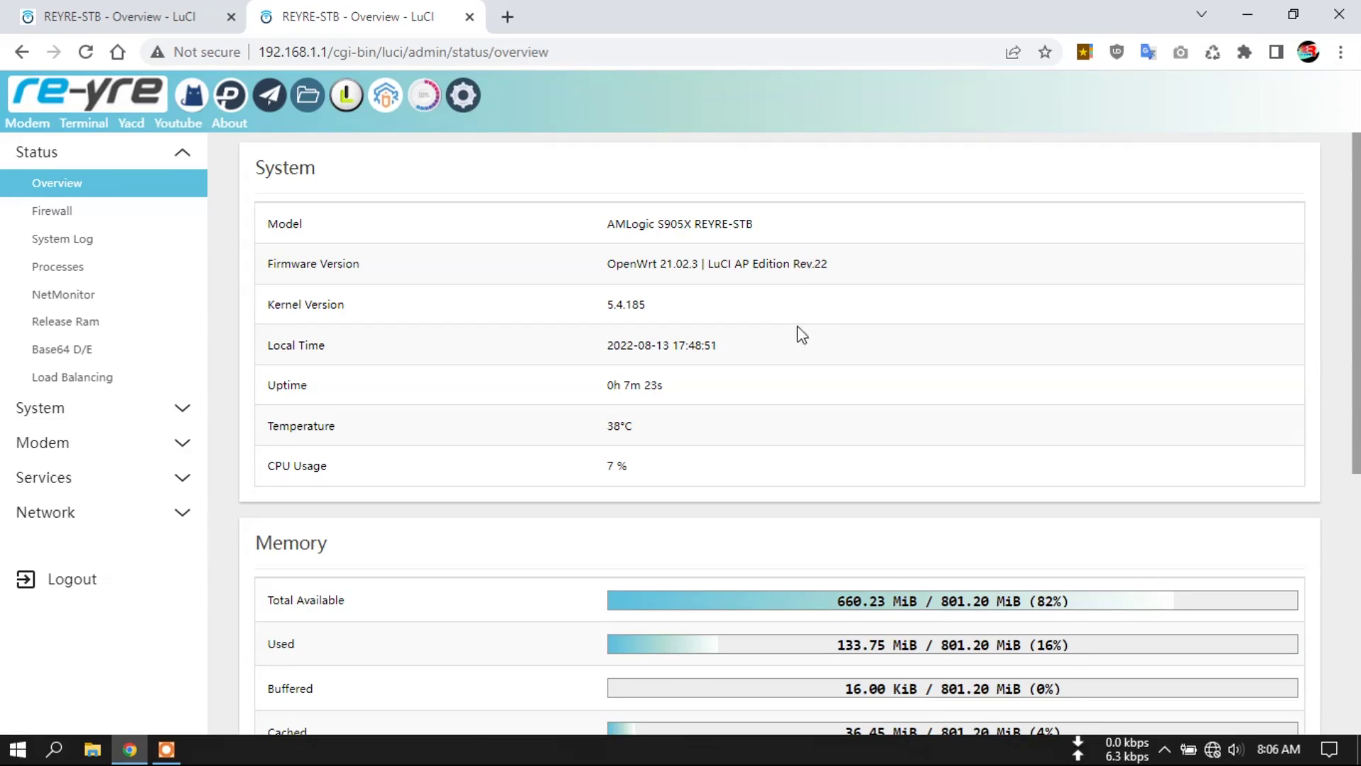
pyautogui.doubleClick(610, 306)
pyautogui.click(534, 320)
# Open the boot/dtb/amlogic folder in the router's file manager and look through its dtb files
pyautogui.click(152, 412)
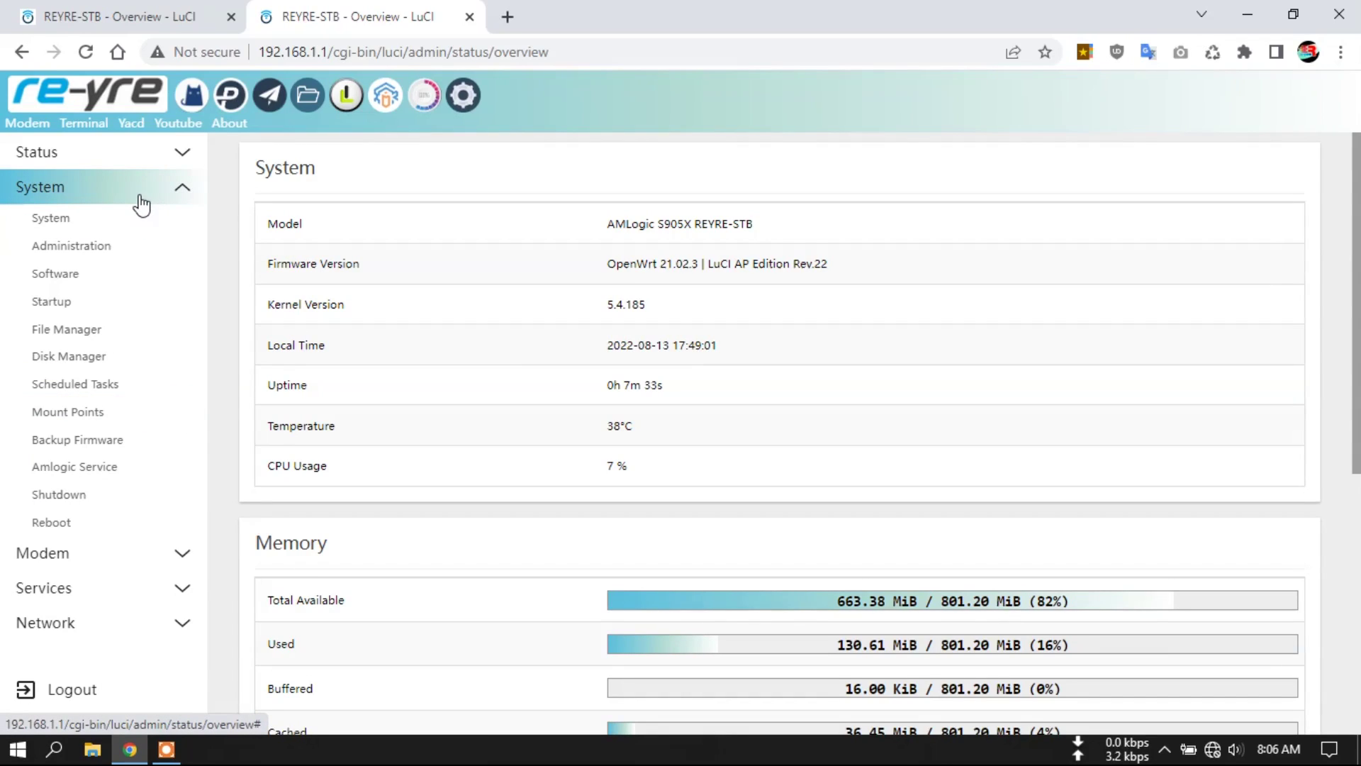
pyautogui.click(119, 330)
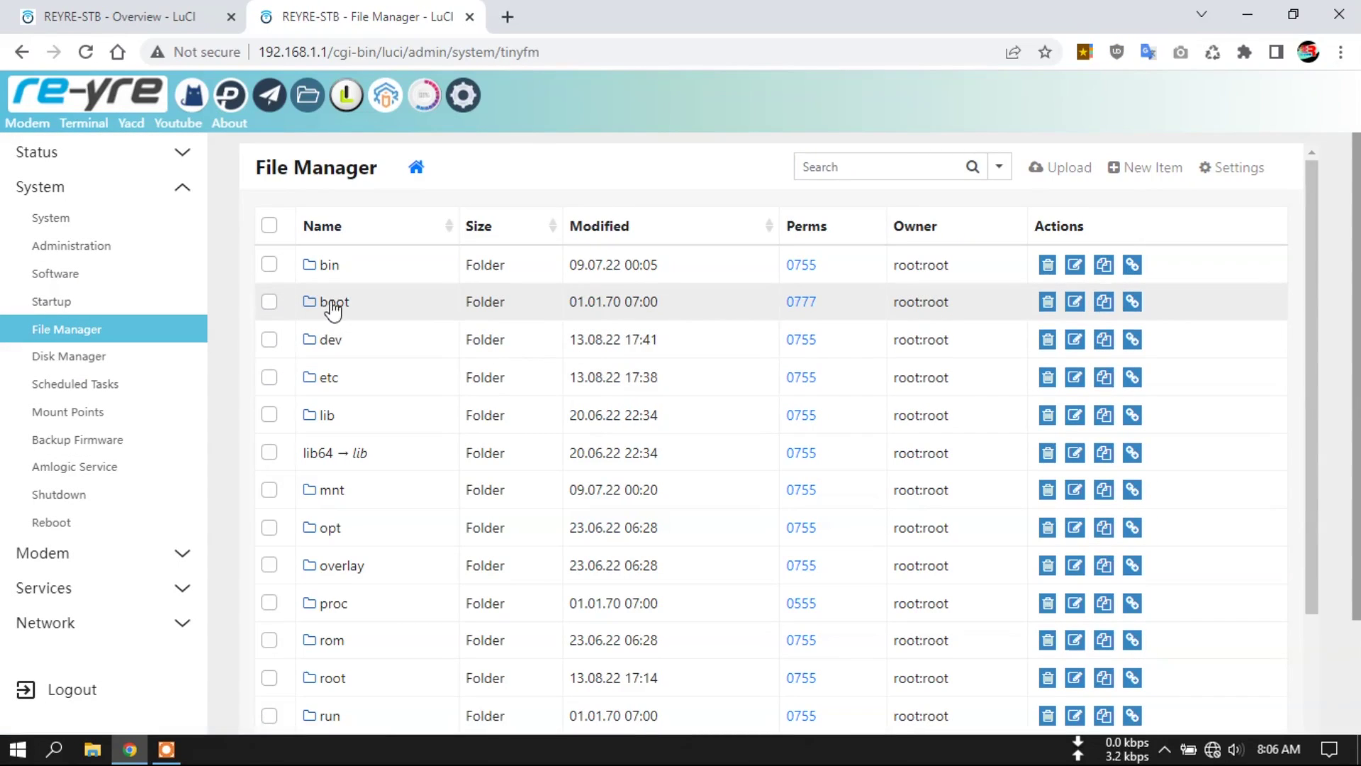
pyautogui.click(335, 303)
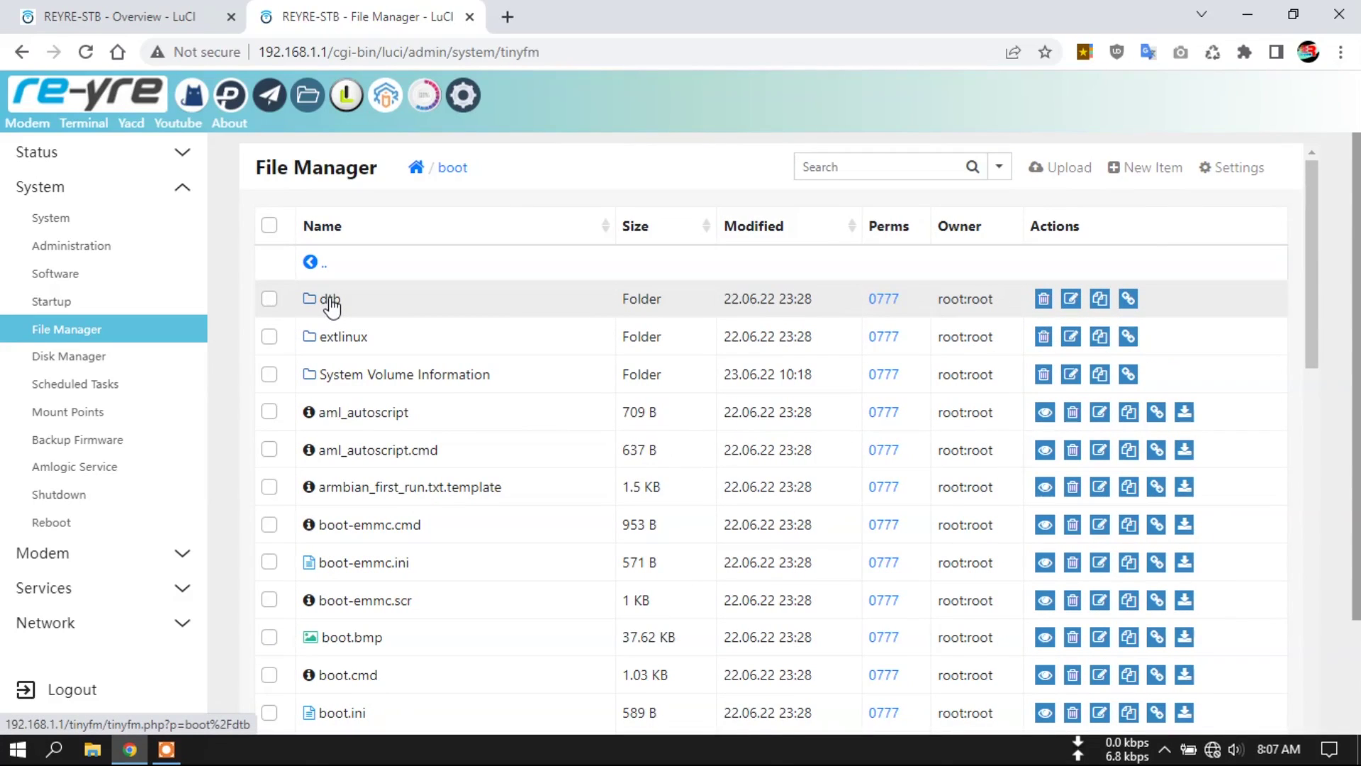
pyautogui.click(329, 299)
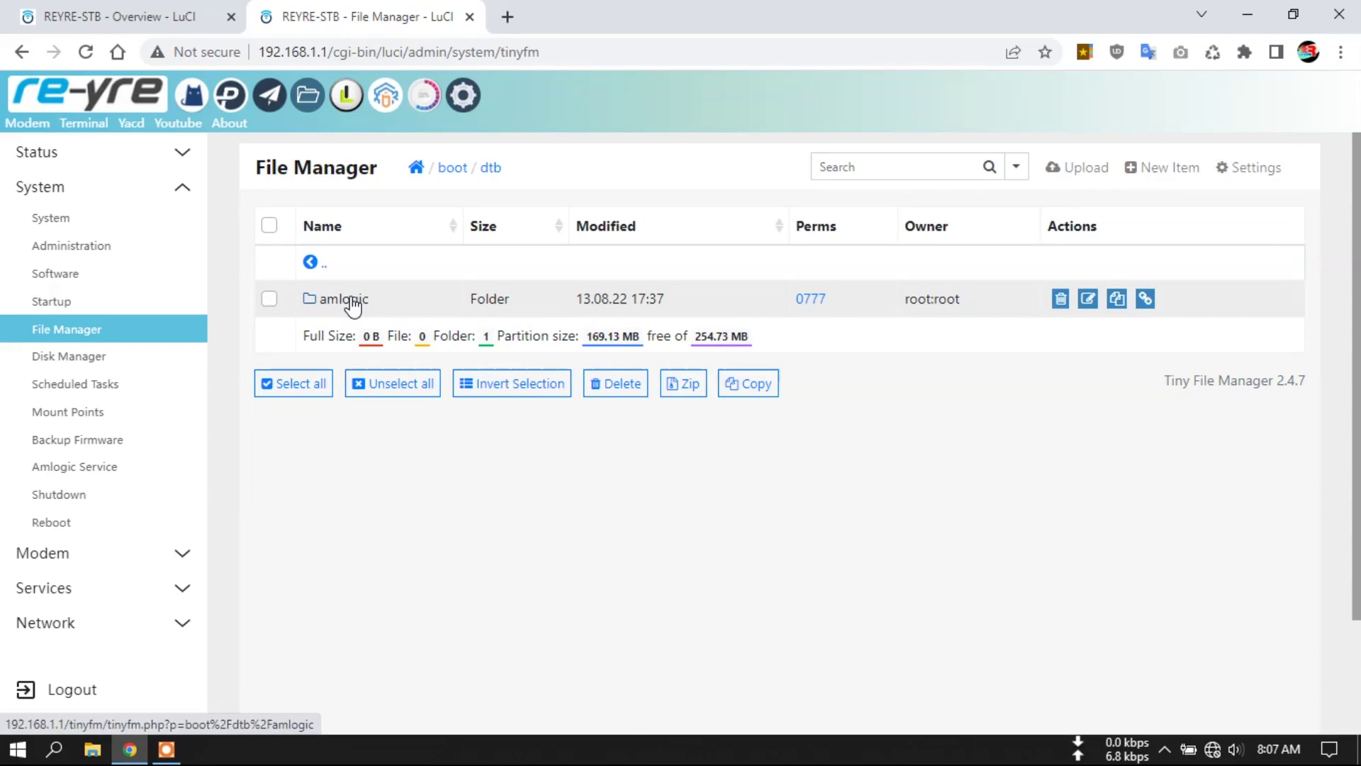
pyautogui.click(350, 300)
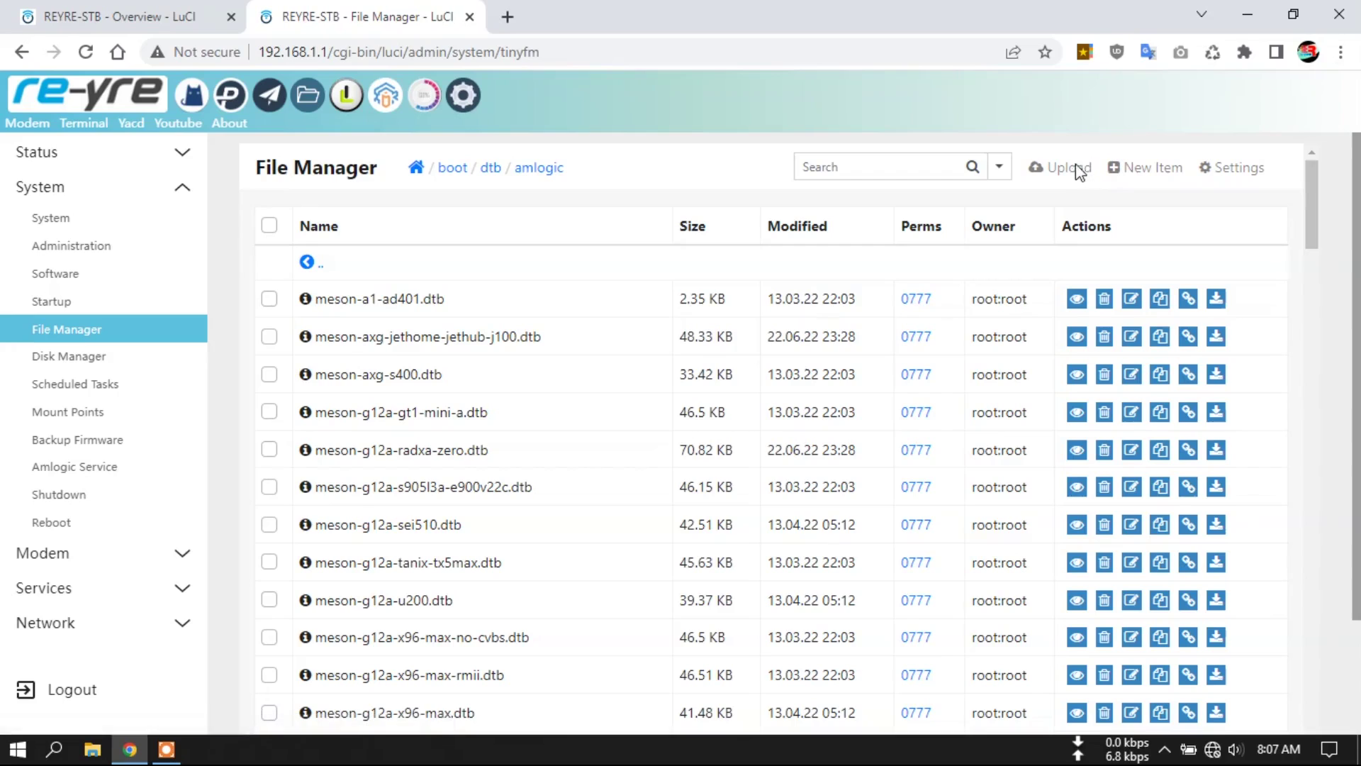
pyautogui.scroll(-8, 718, 465)
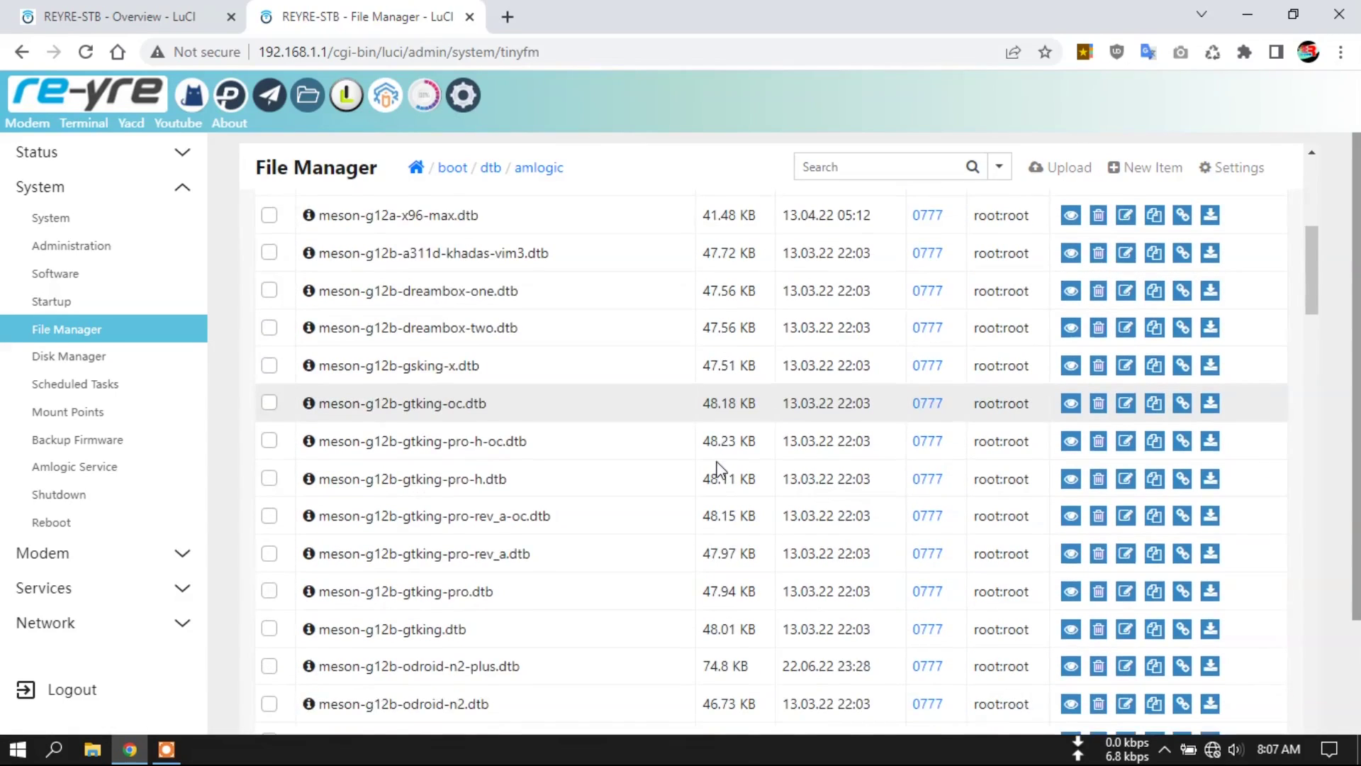
pyautogui.scroll(-3, 718, 468)
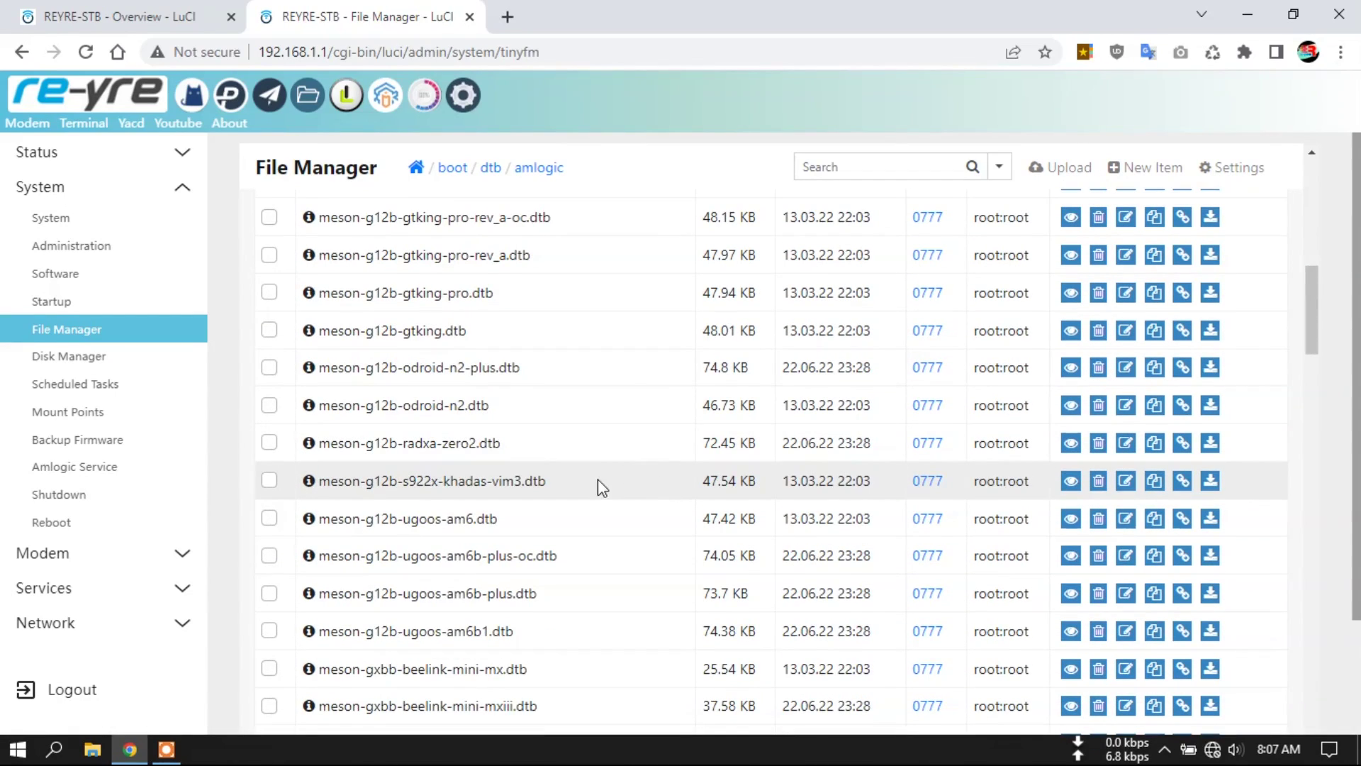
pyautogui.scroll(-2, 590, 477)
pyautogui.scroll(-2, 589, 479)
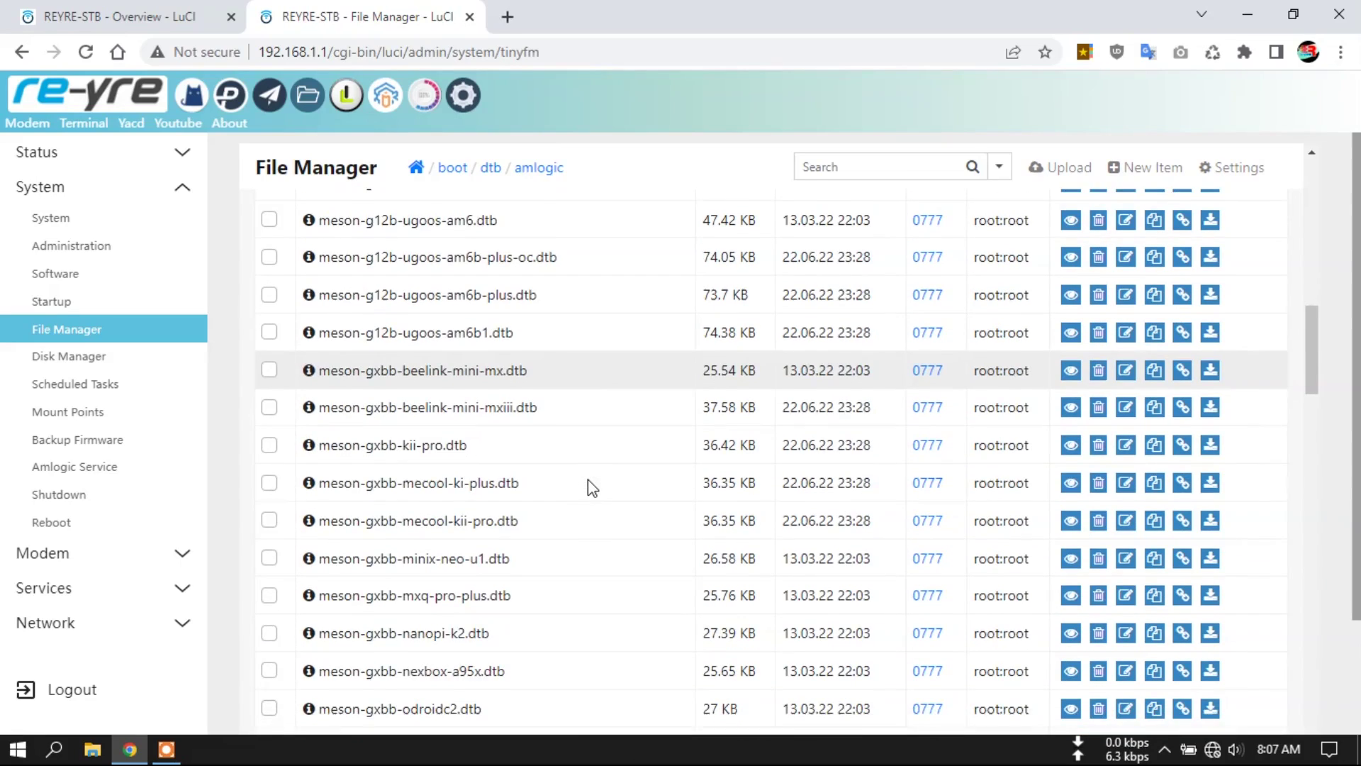
pyautogui.scroll(2, 589, 479)
pyautogui.scroll(2, 361, 426)
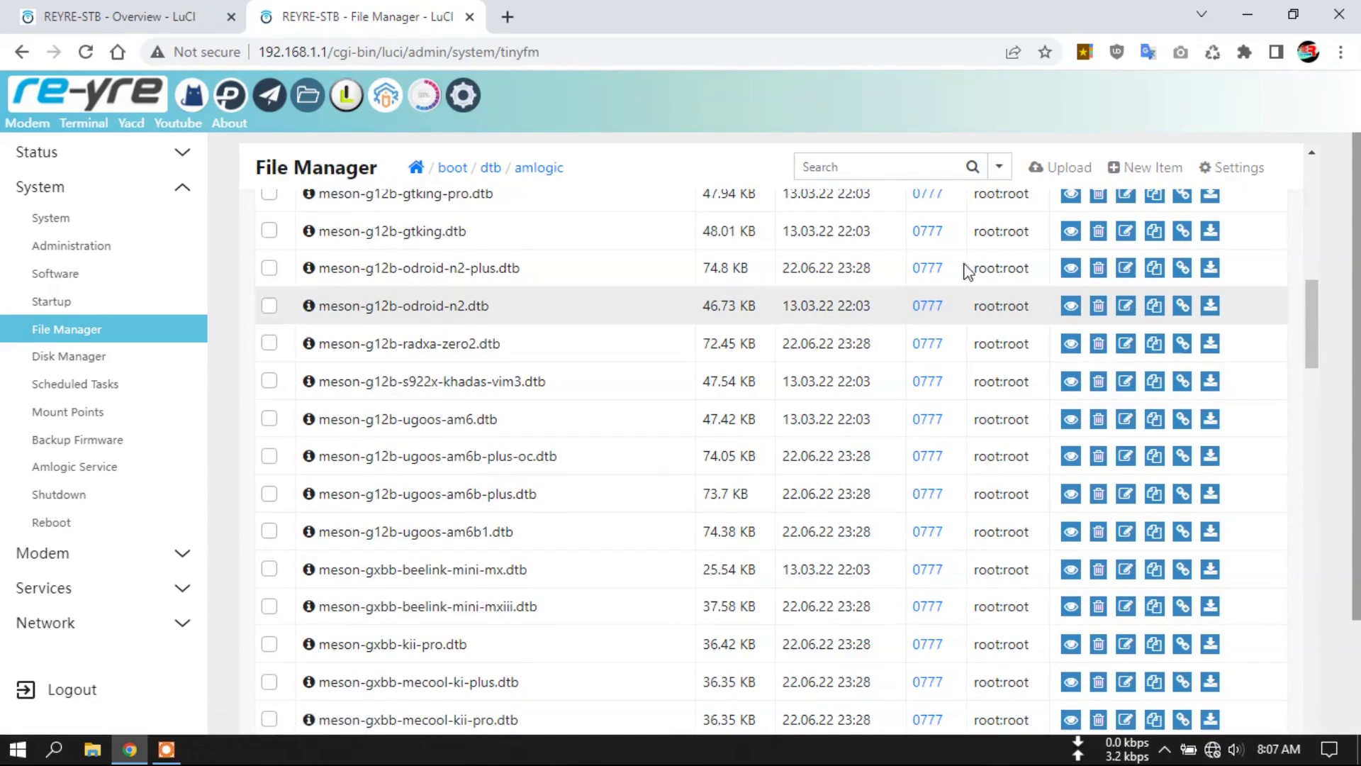
# Upload meson-gxl-s905x-p212.dtb from the computer's DTB HG680P folder into boot/dtb/amlogic
pyautogui.click(1067, 170)
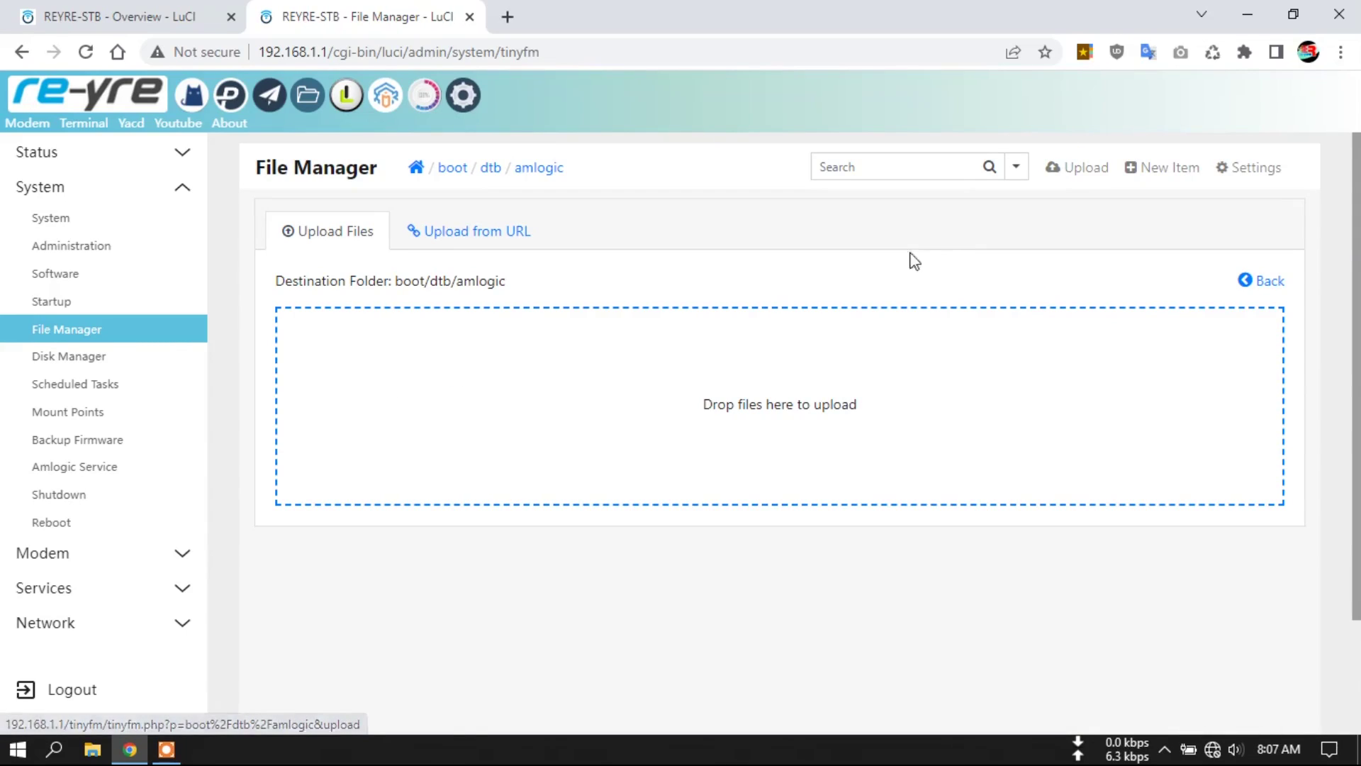
pyautogui.click(805, 404)
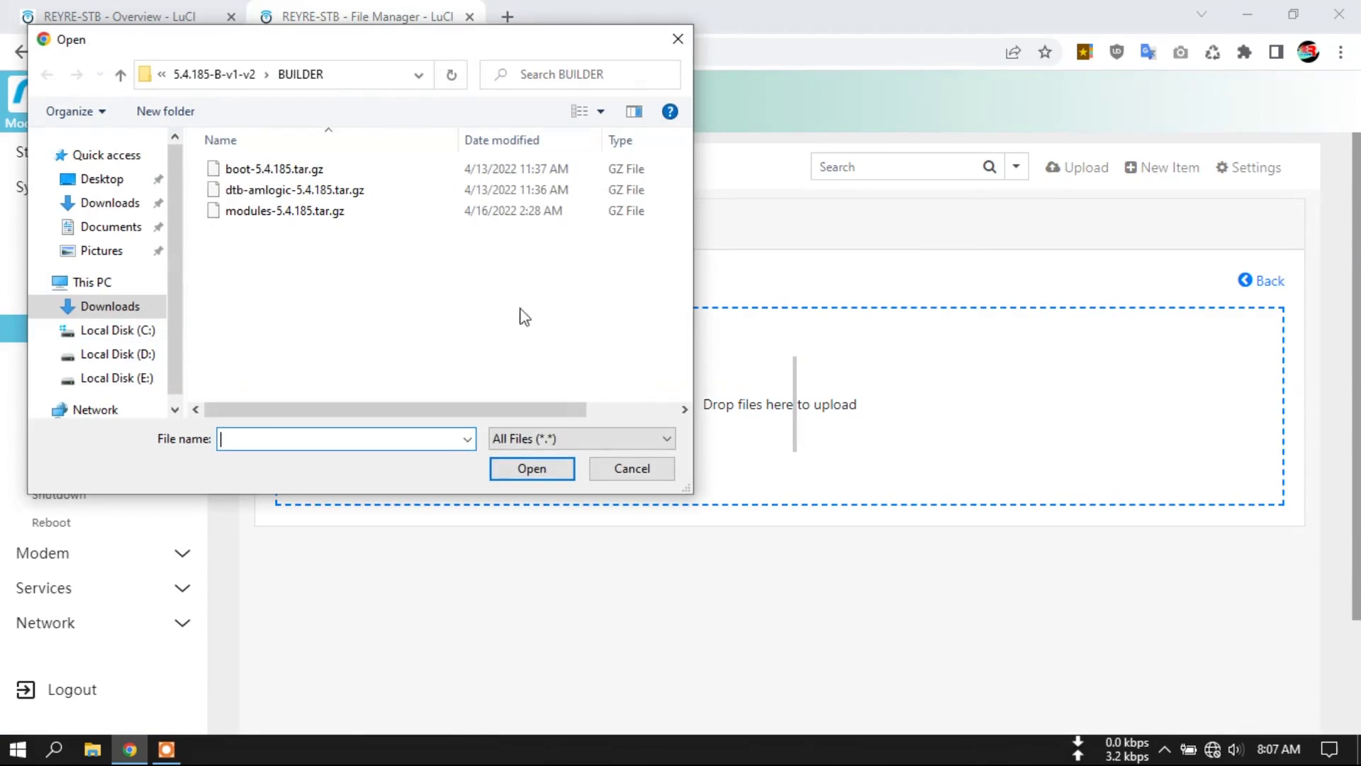
pyautogui.click(120, 75)
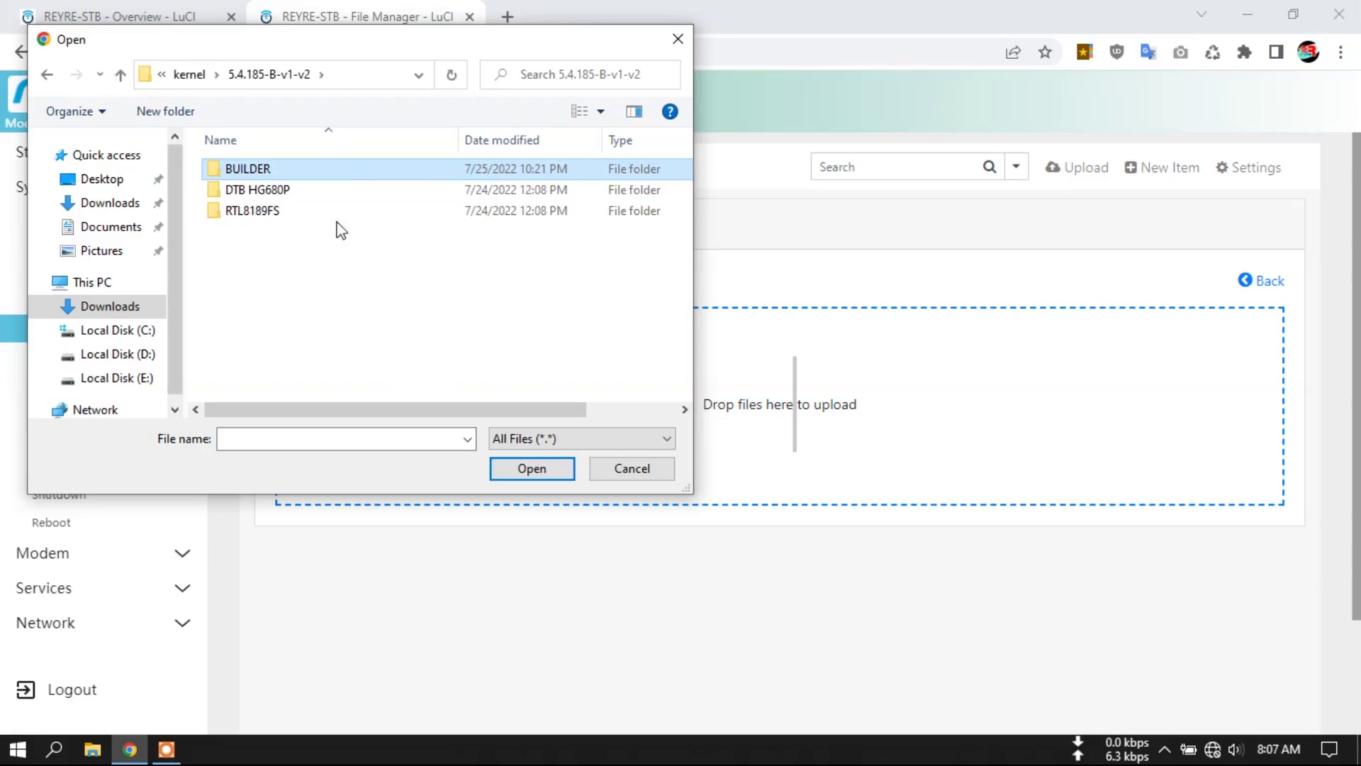
pyautogui.doubleClick(281, 192)
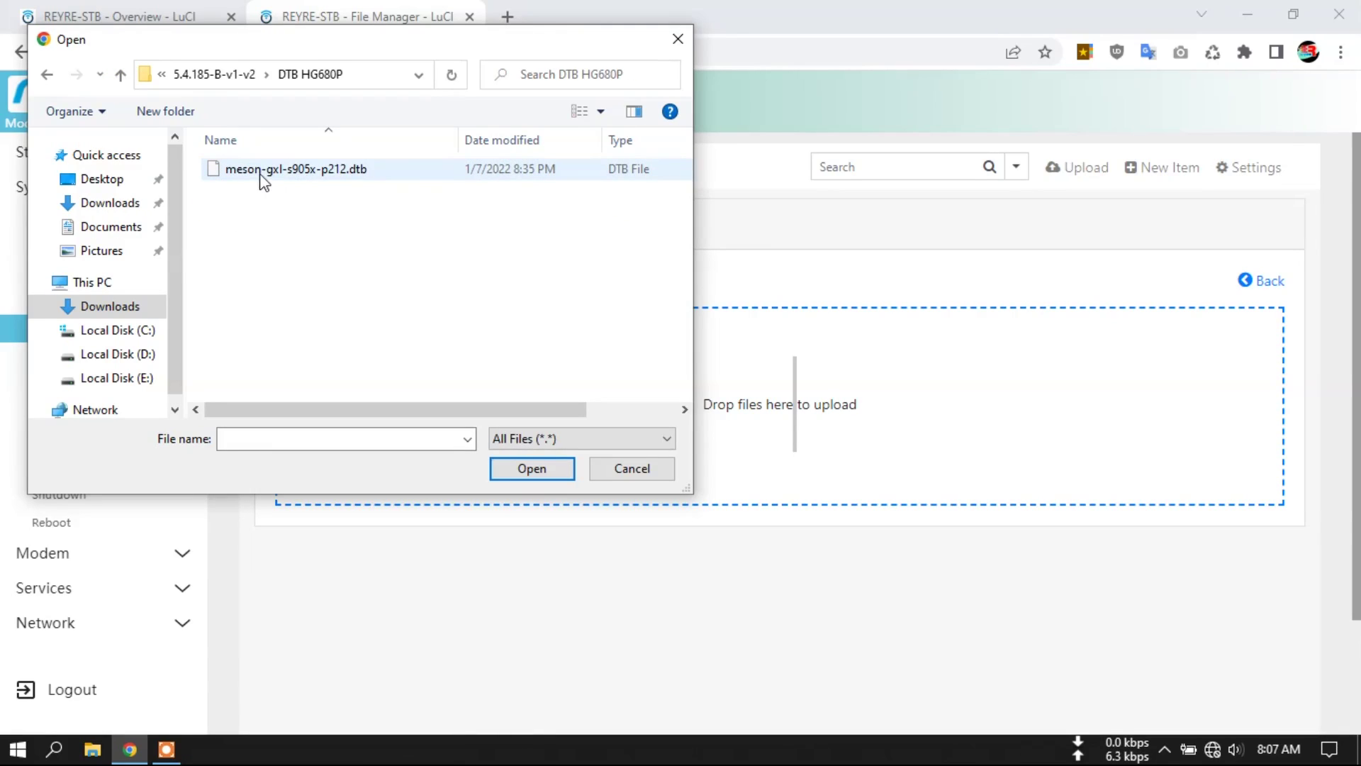
pyautogui.click(263, 174)
pyautogui.click(537, 470)
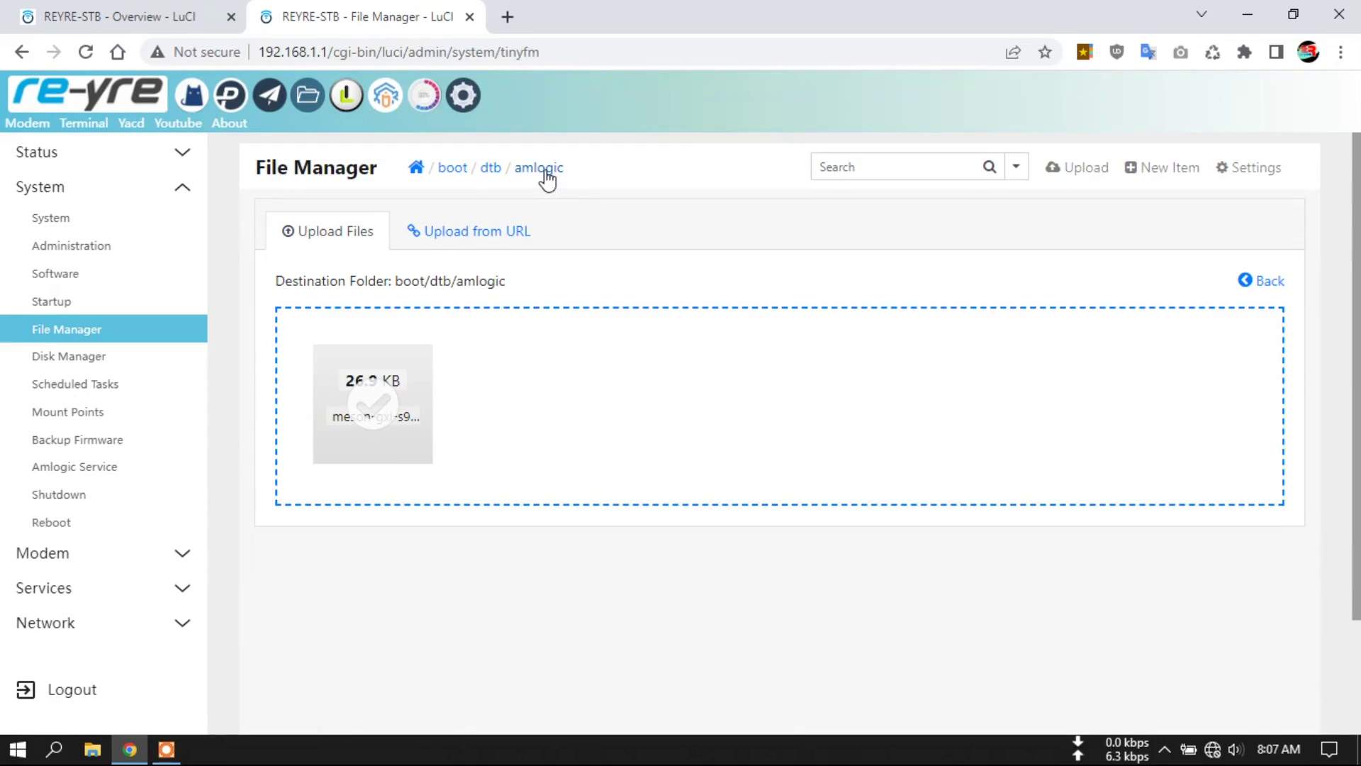
# Find the original meson-gxl-s905x-p212.dtb in the amlogic folder and rename it as meson-gxl-s905x-p212.dtbx
pyautogui.click(544, 174)
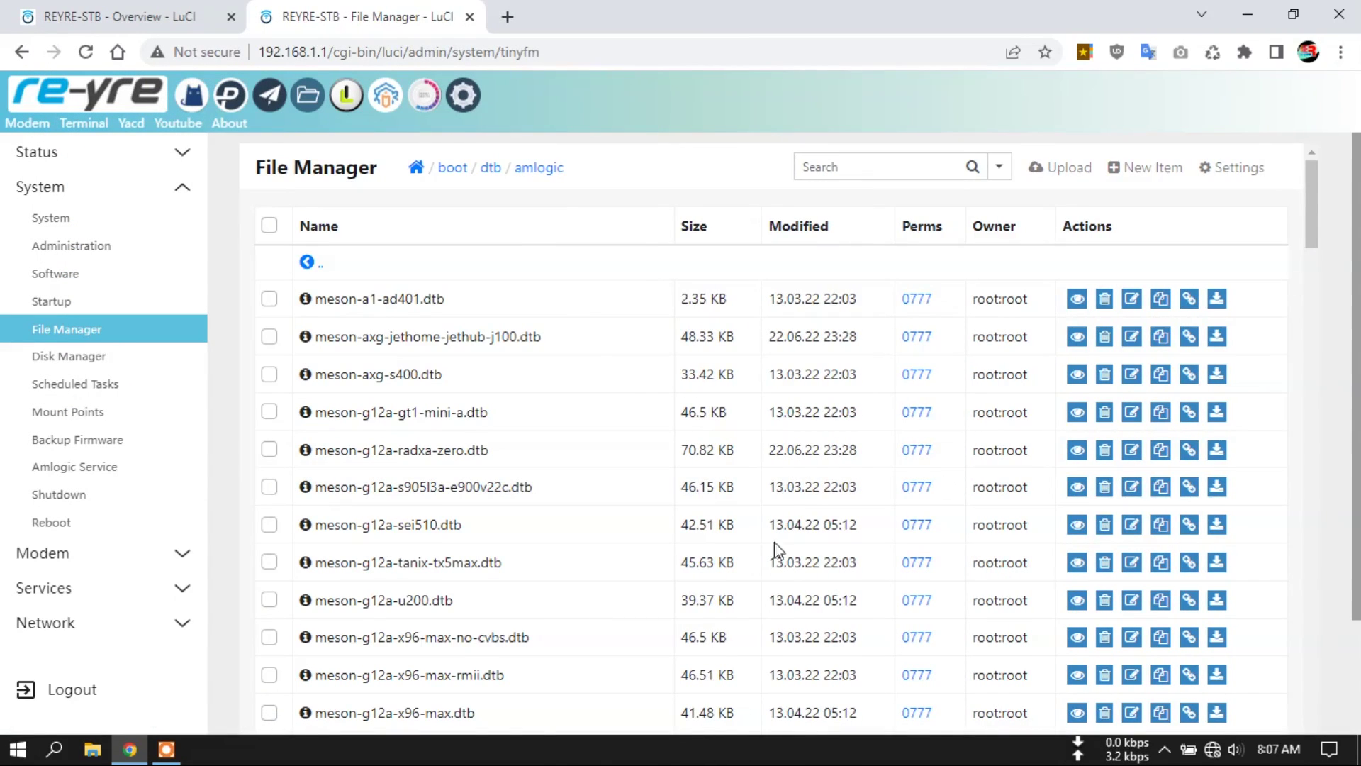
pyautogui.scroll(-8, 539, 624)
pyautogui.scroll(-3, 575, 551)
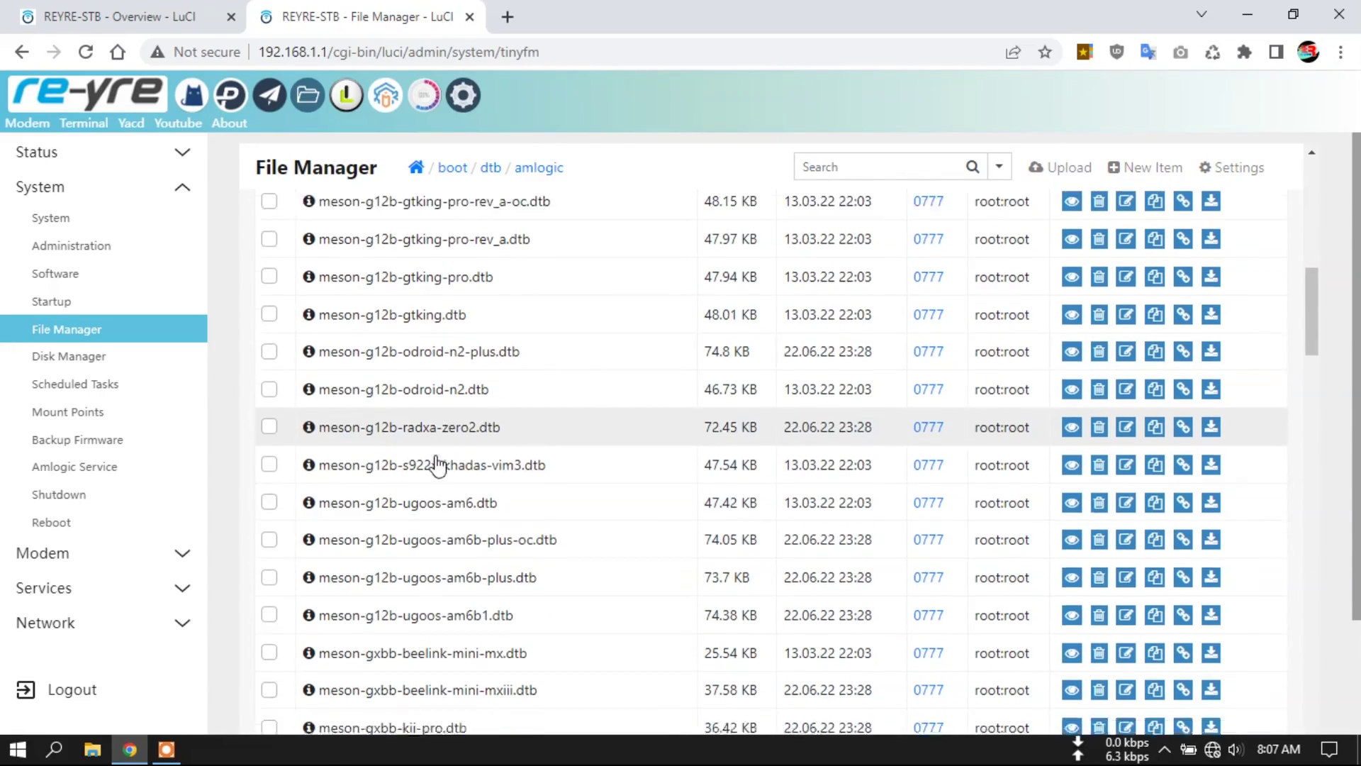
pyautogui.scroll(-10, 438, 462)
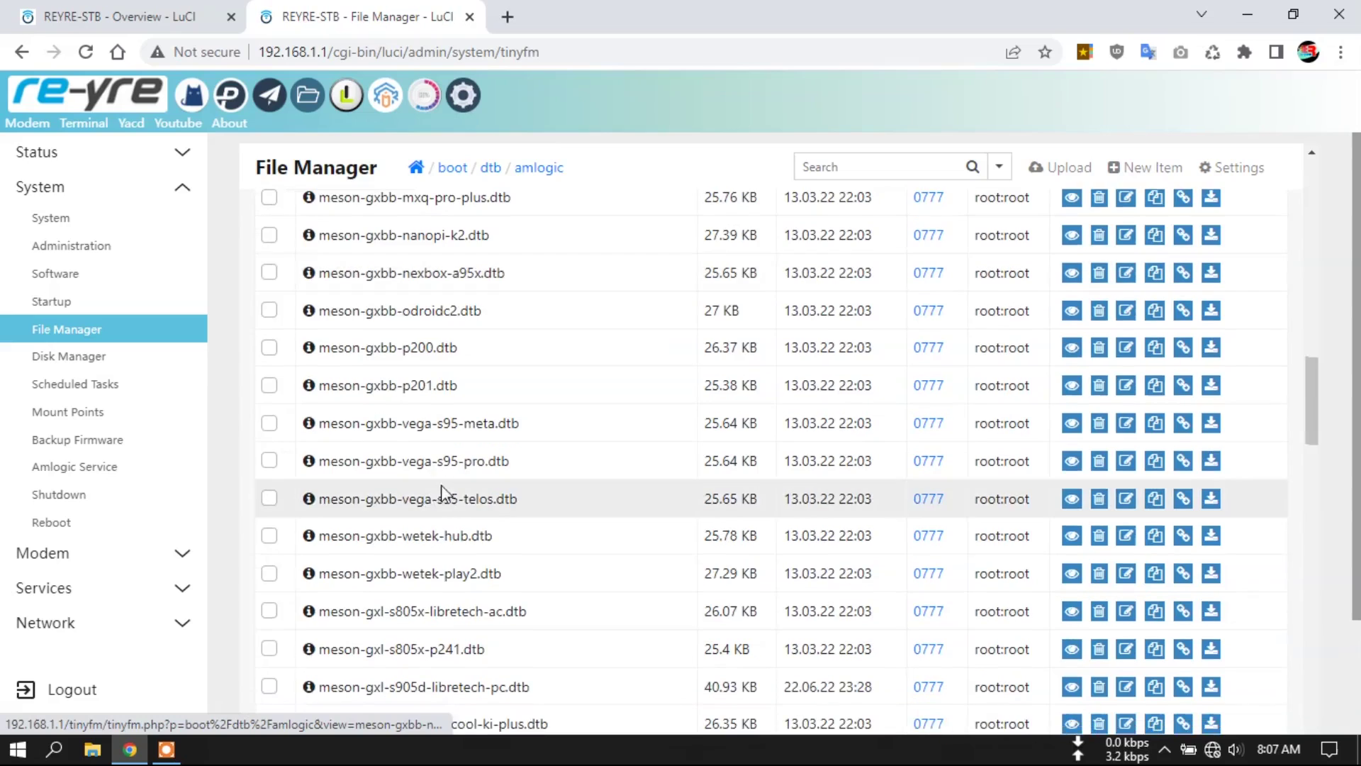
pyautogui.scroll(-4, 440, 490)
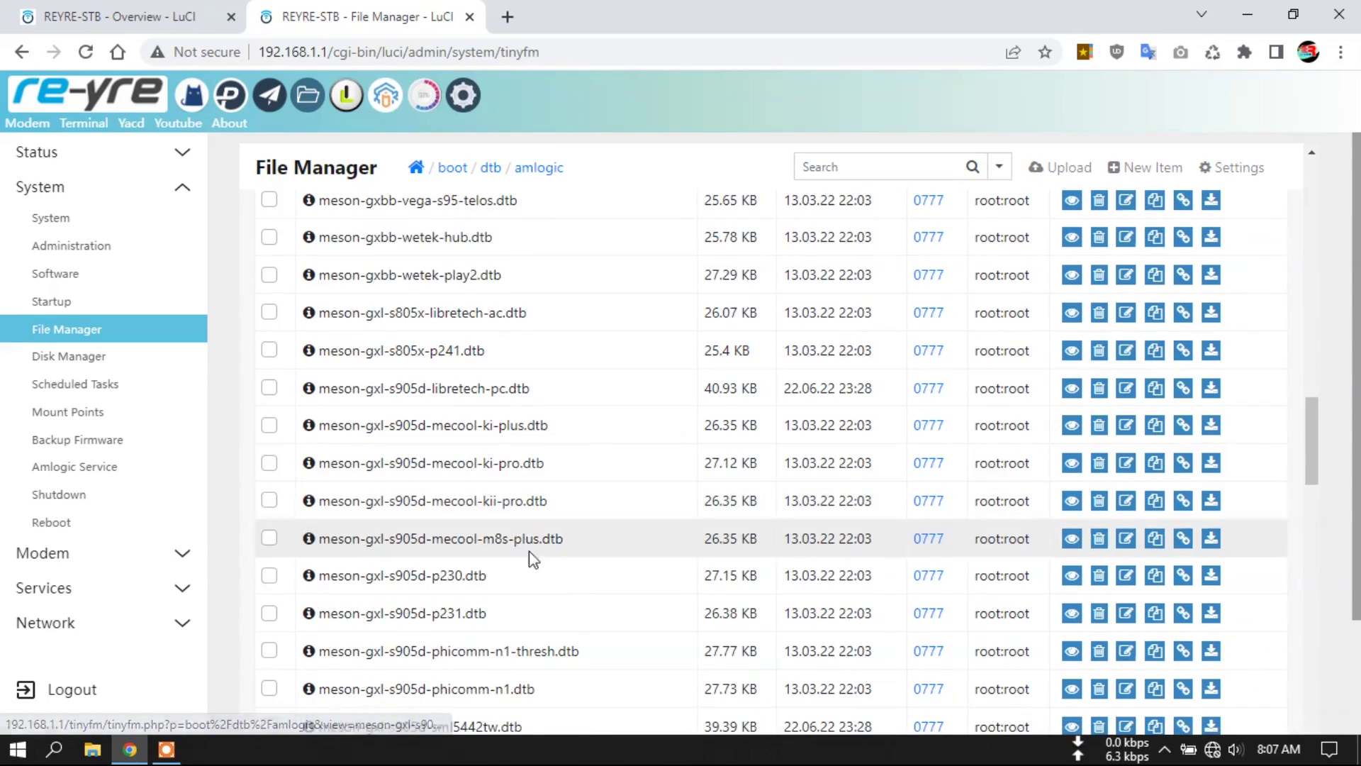
pyautogui.scroll(-1, 530, 560)
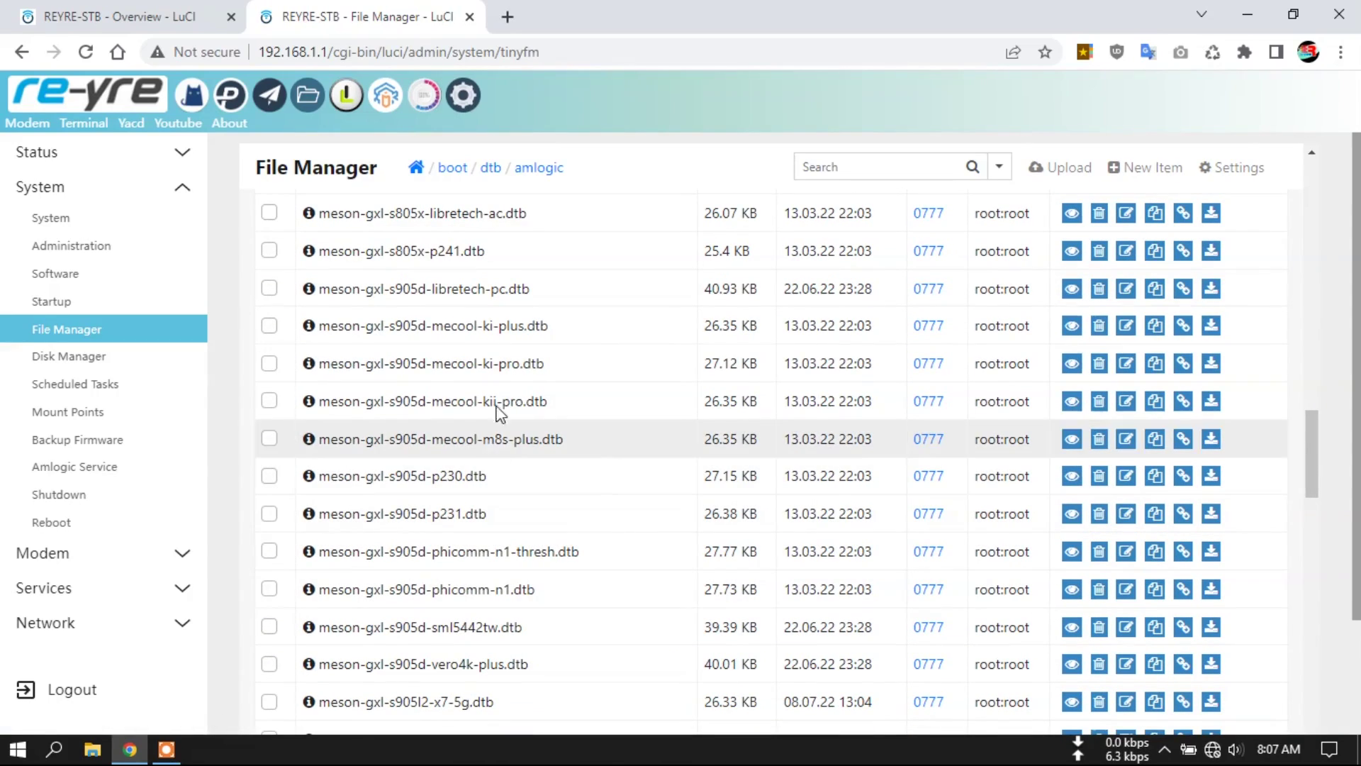
pyautogui.scroll(2, 511, 334)
pyautogui.scroll(-4, 516, 356)
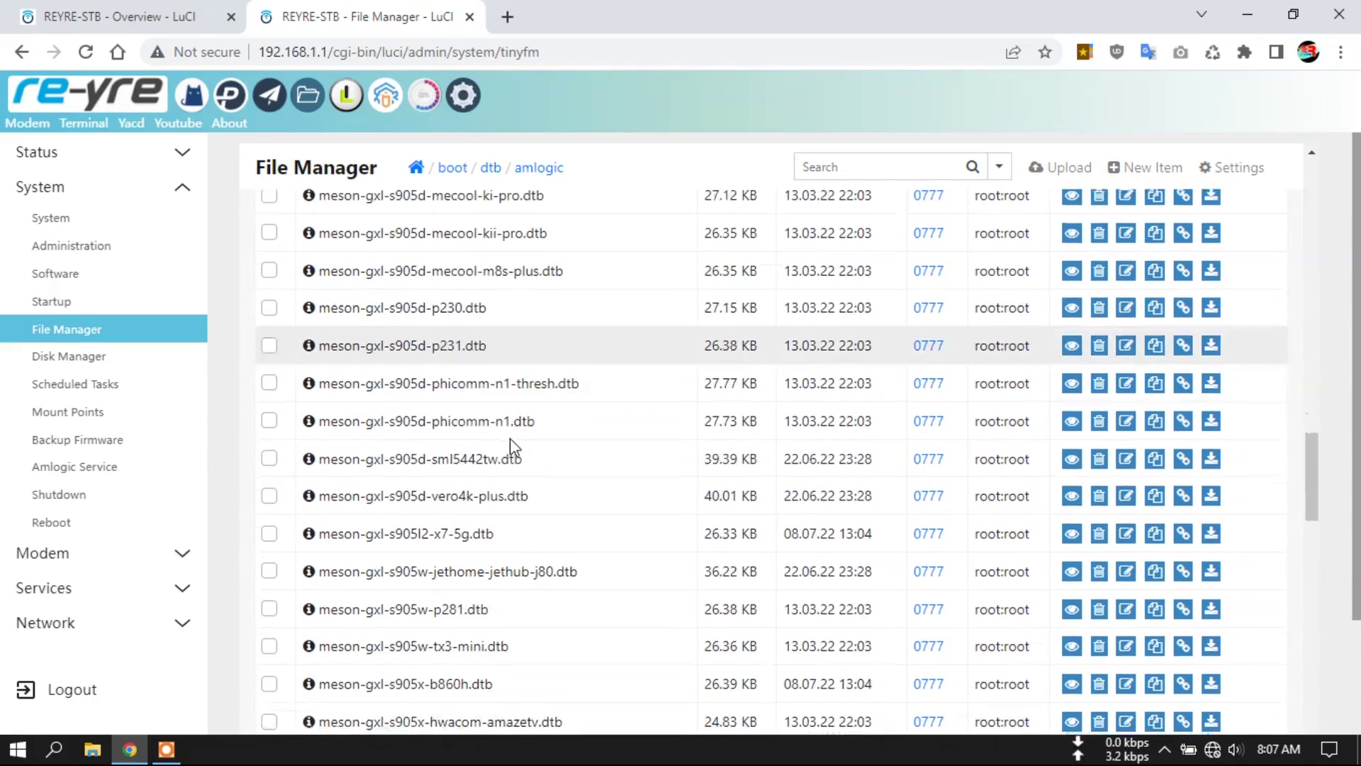
pyautogui.scroll(-3, 535, 500)
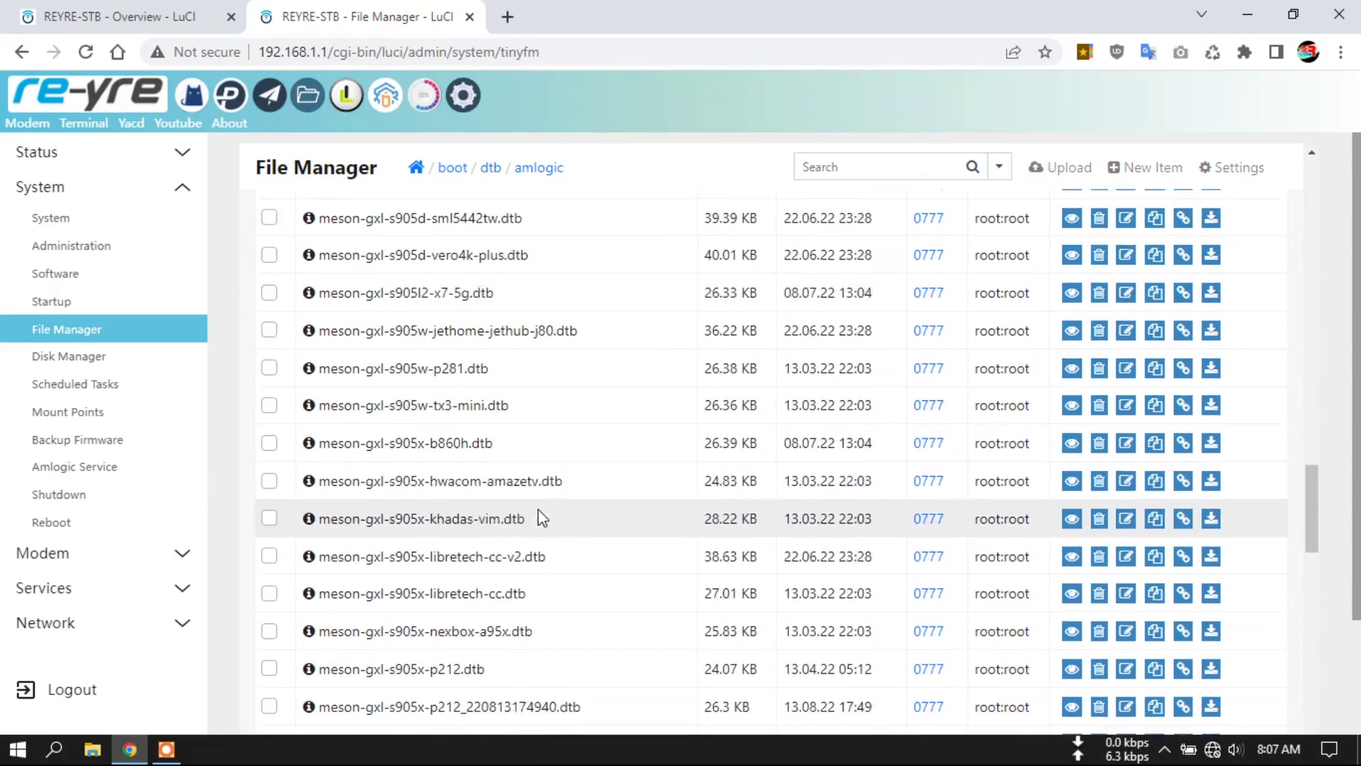
pyautogui.scroll(-2, 543, 518)
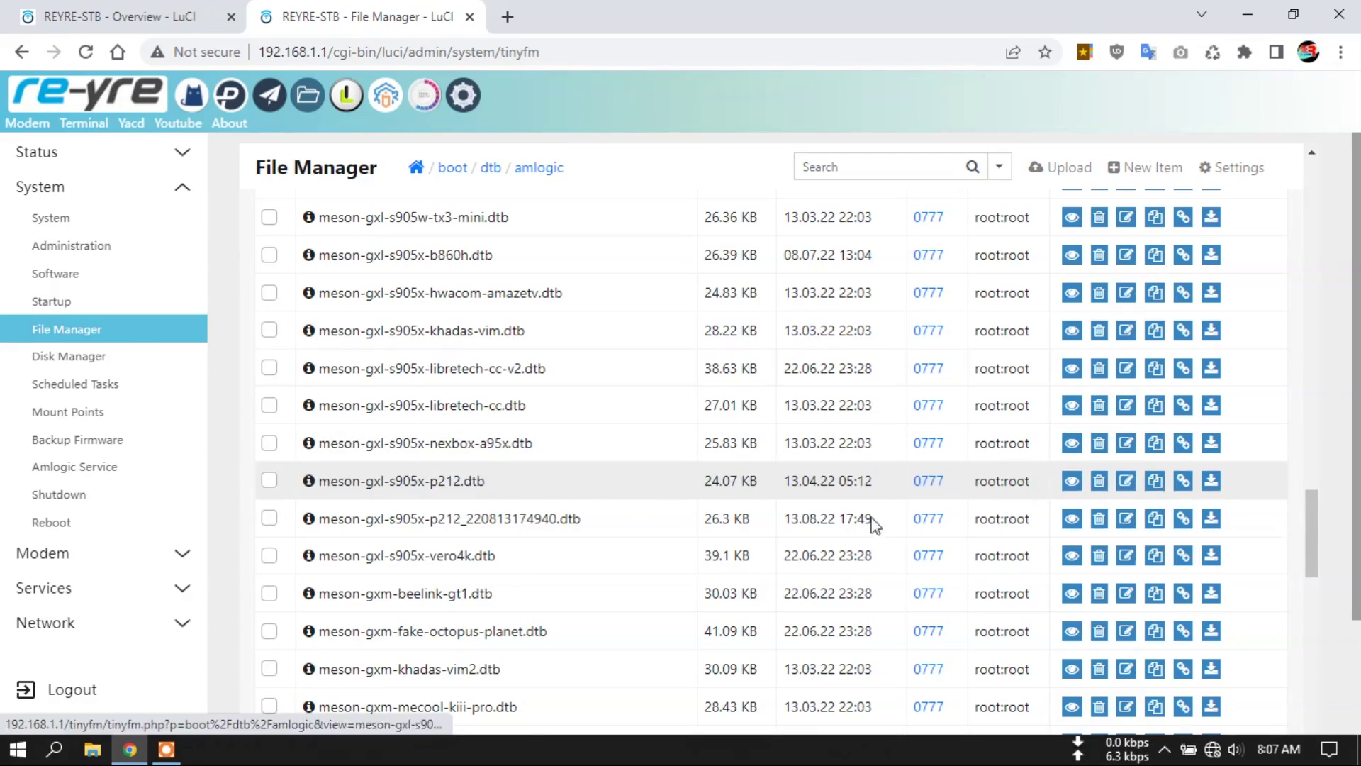
pyautogui.click(1127, 482)
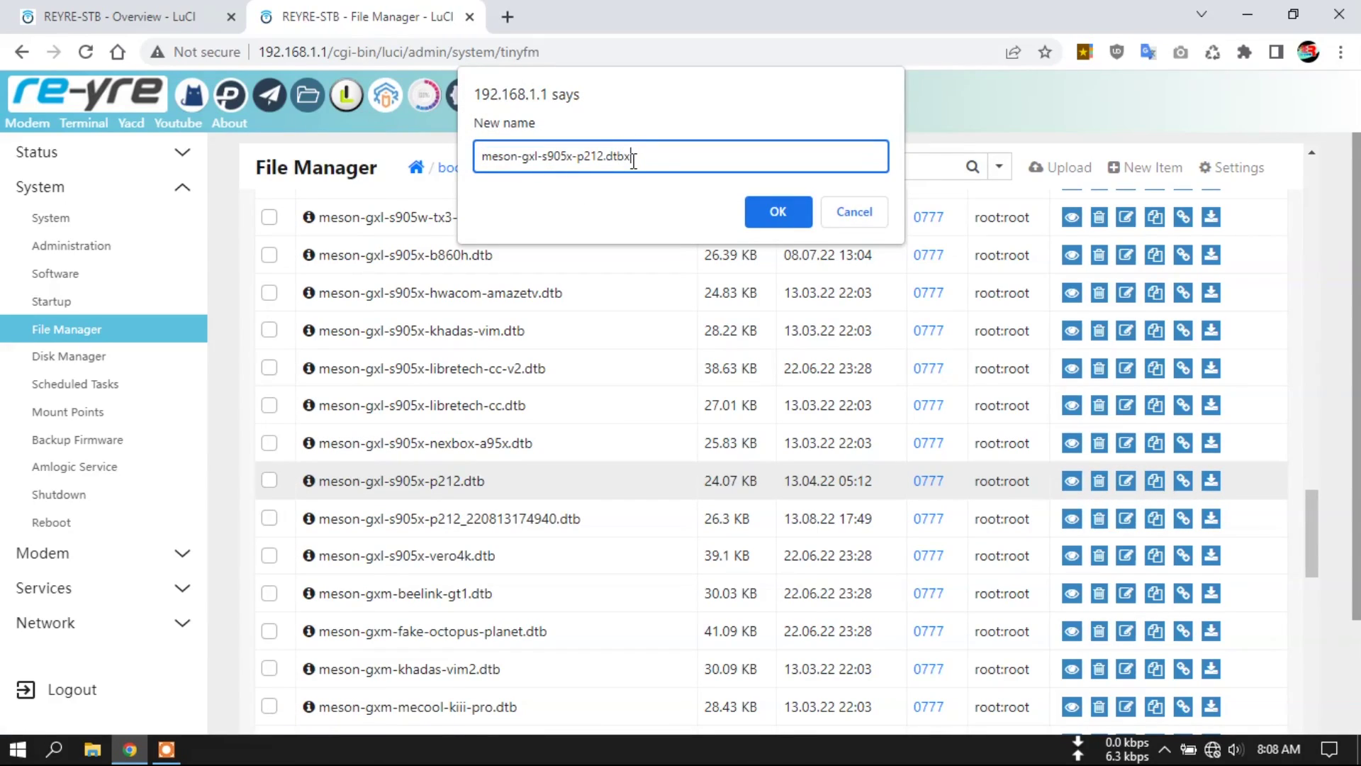
pyautogui.click(778, 213)
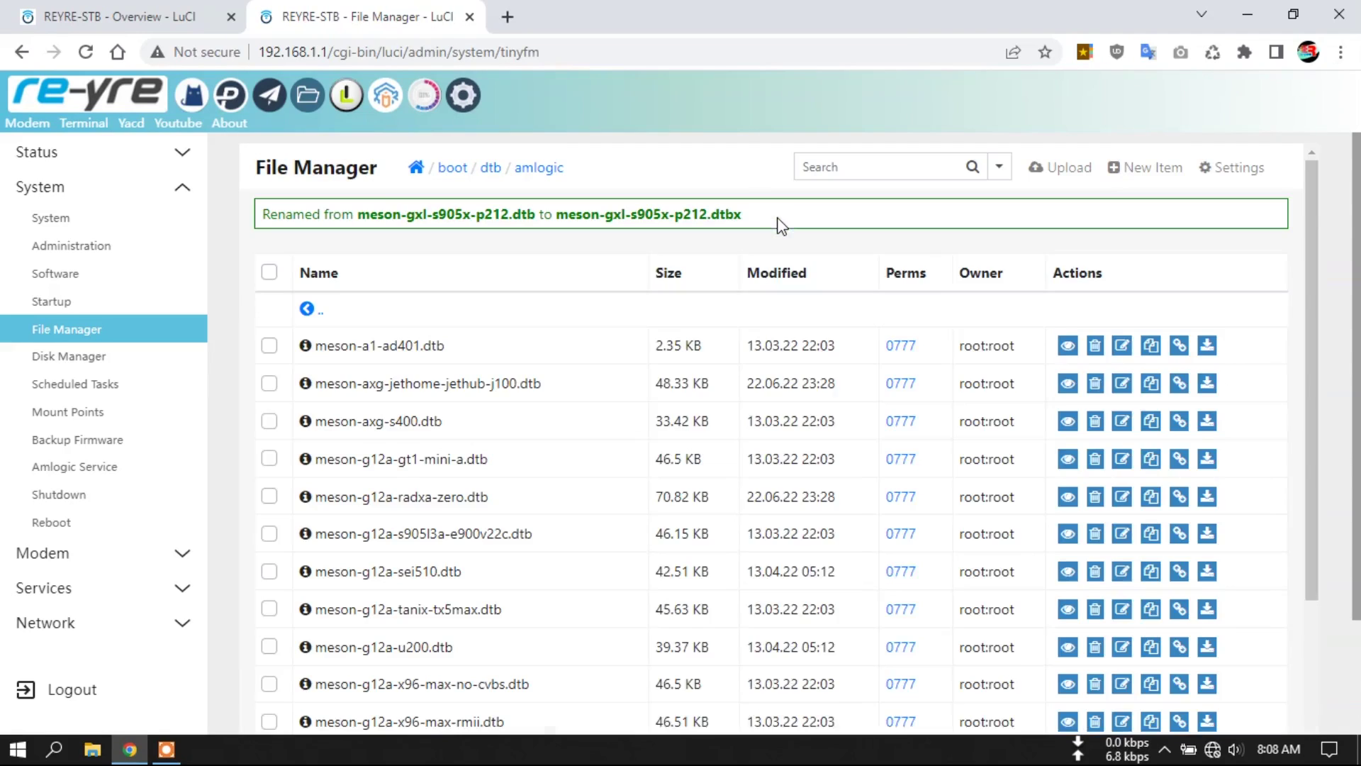
# Rename the newly uploaded p212 file, the one with the timestamp suffix, as meson-gxl-s905x-p212.dtb
pyautogui.scroll(-6, 699, 488)
pyautogui.scroll(-20, 690, 494)
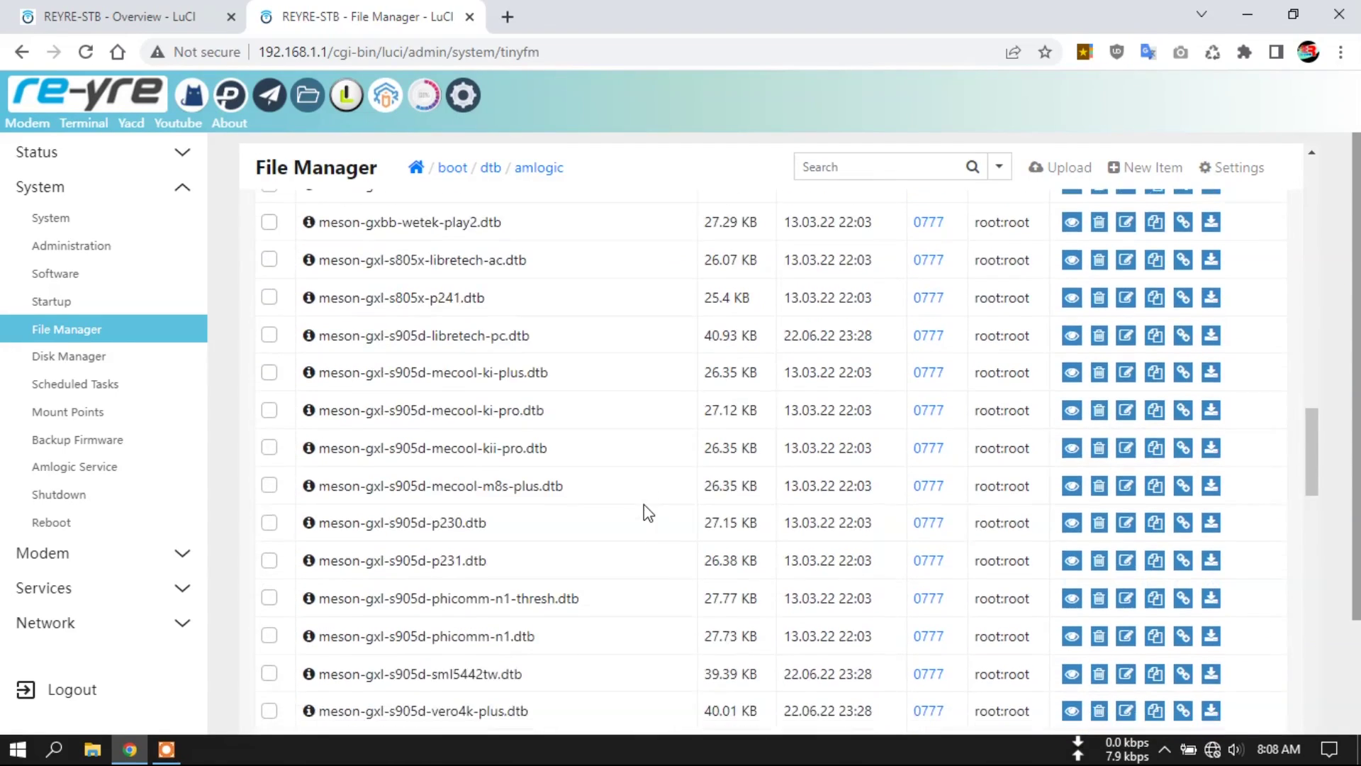
pyautogui.scroll(-1, 611, 510)
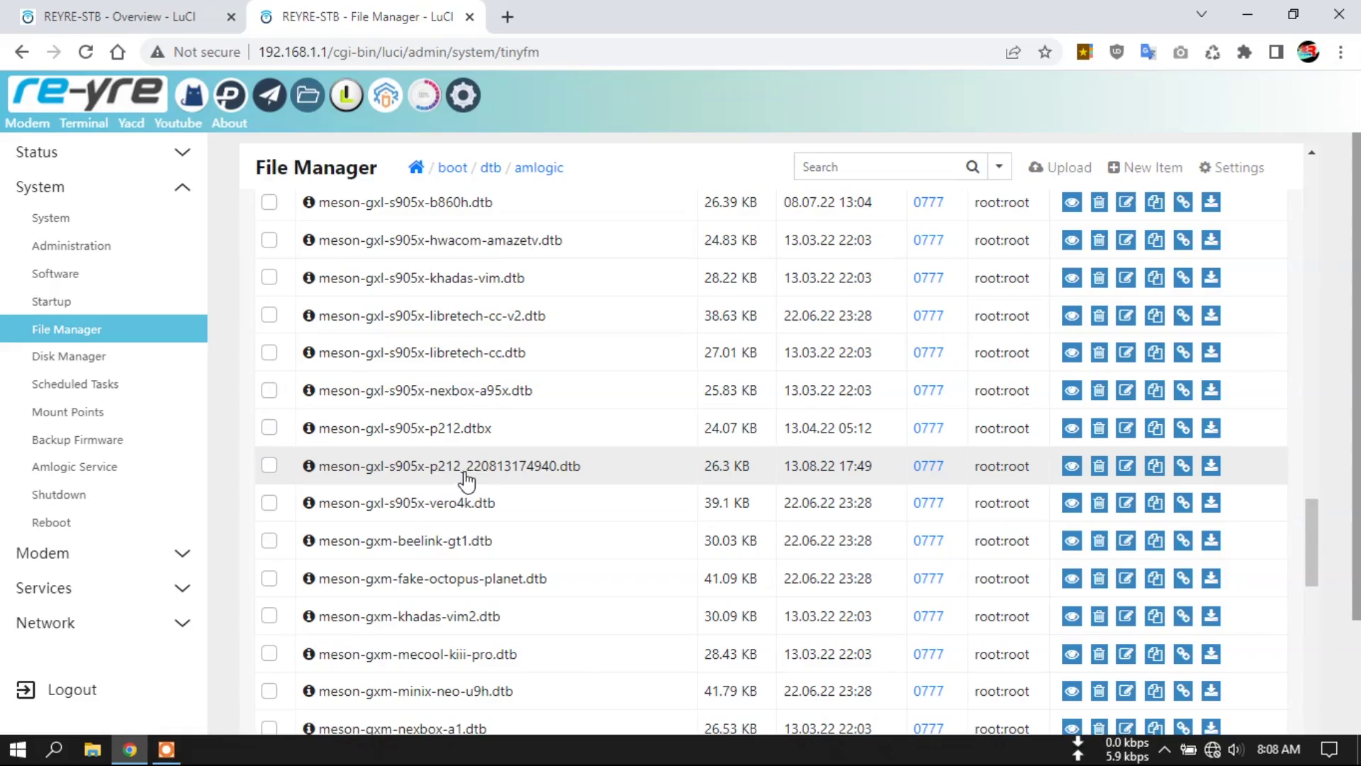
pyautogui.click(1126, 468)
pyautogui.click(628, 156)
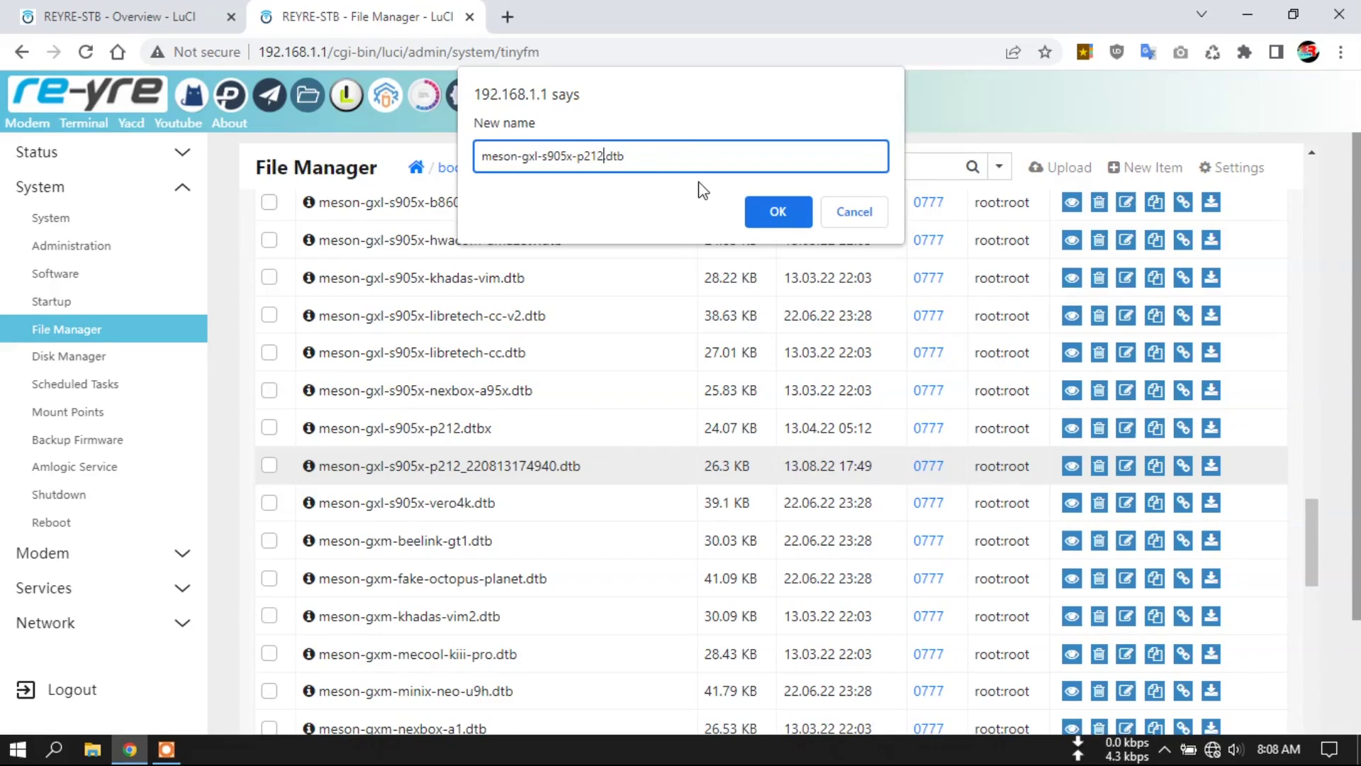
pyautogui.click(778, 211)
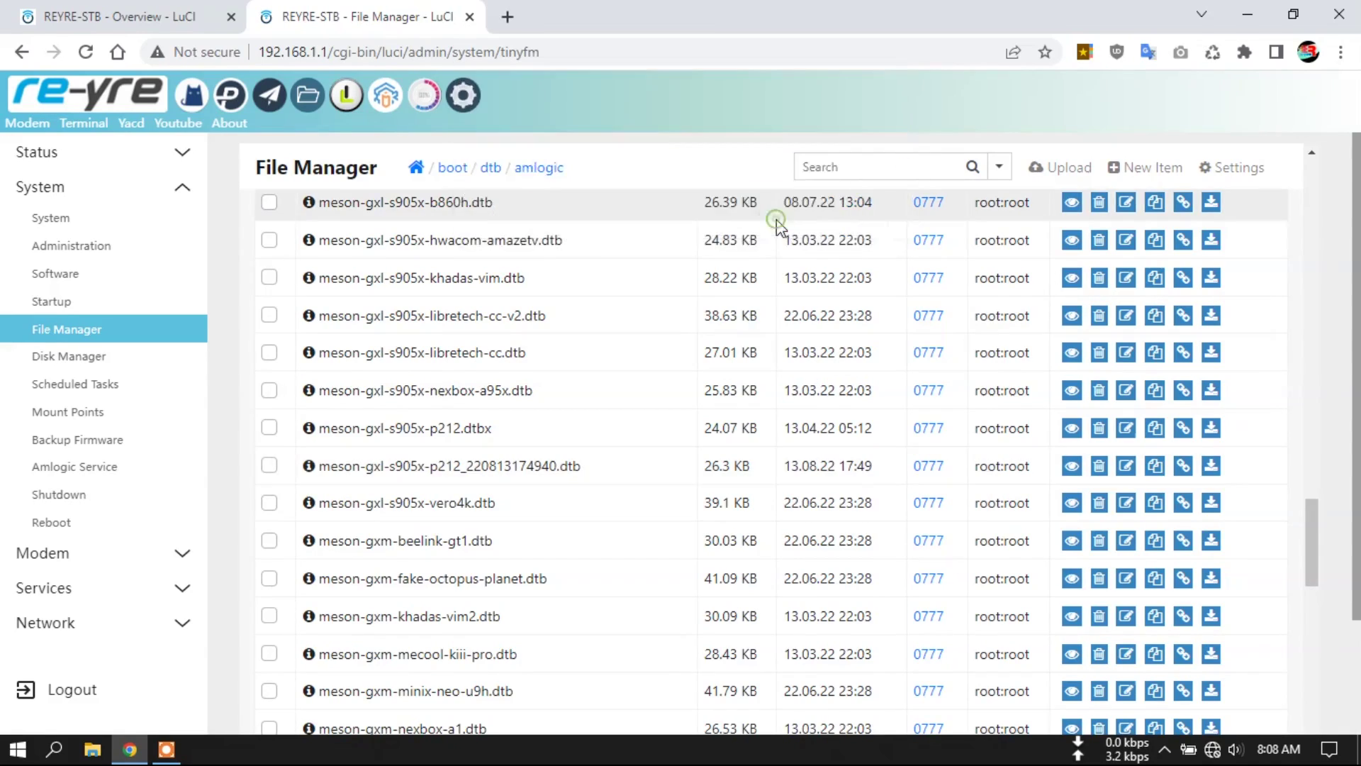
# Check the two renamed p212 files in the amlogic folder and return to the router's status overview
pyautogui.scroll(-15, 607, 456)
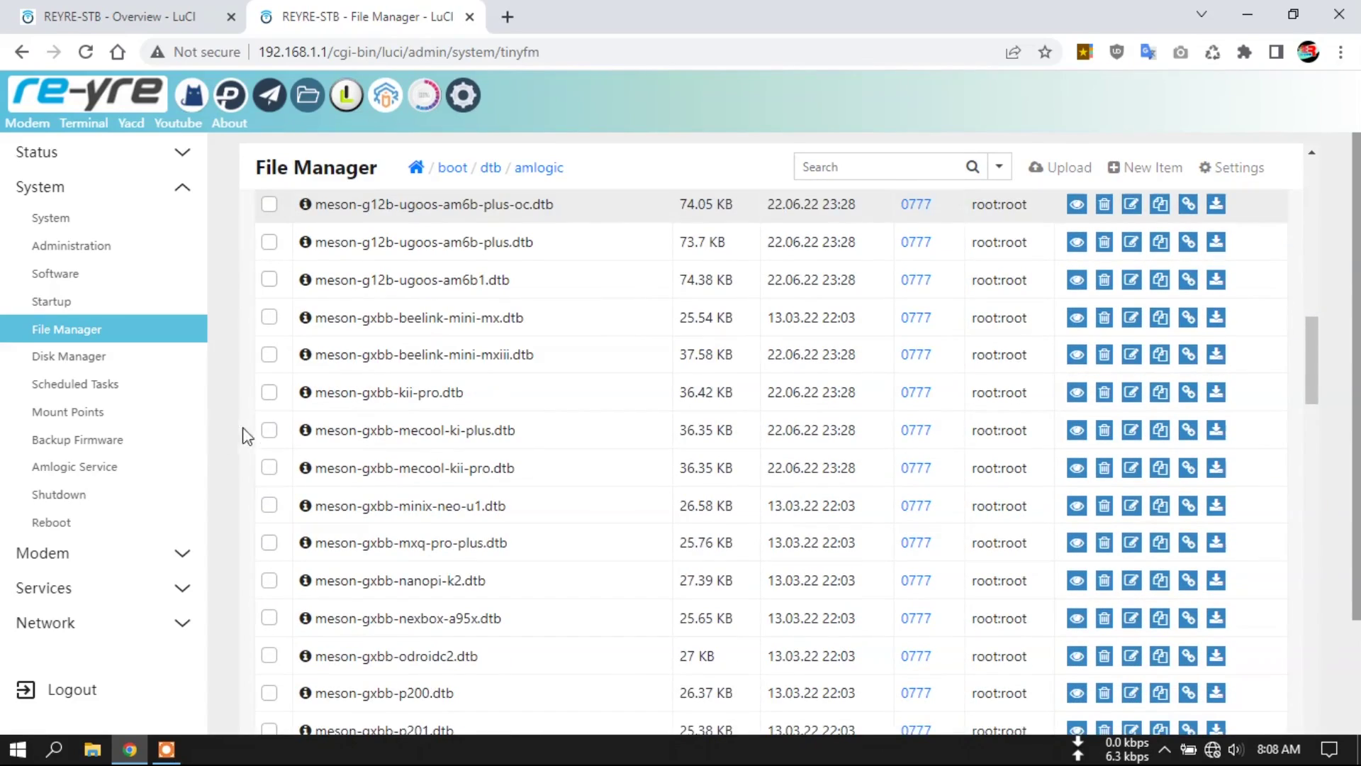
pyautogui.scroll(-15, 632, 486)
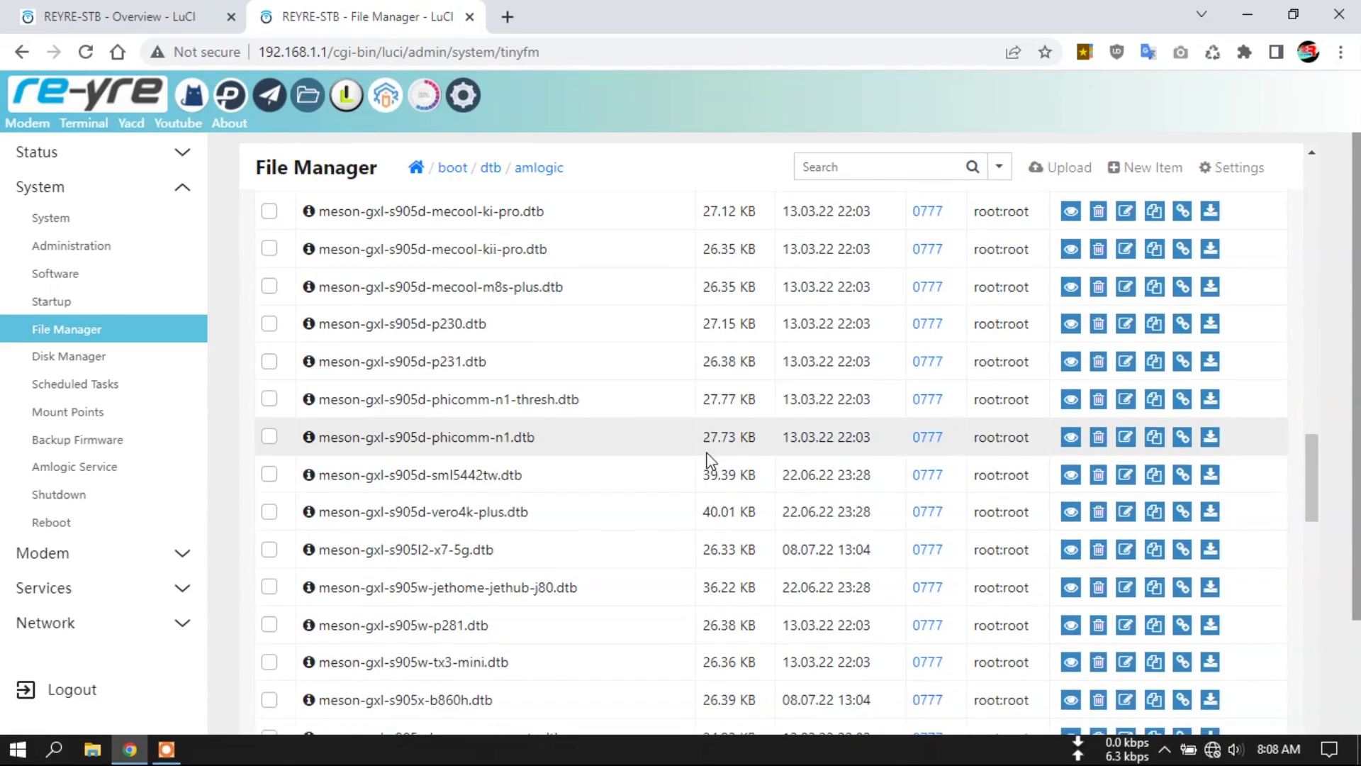
pyautogui.scroll(-5, 710, 461)
pyautogui.scroll(-4, 707, 454)
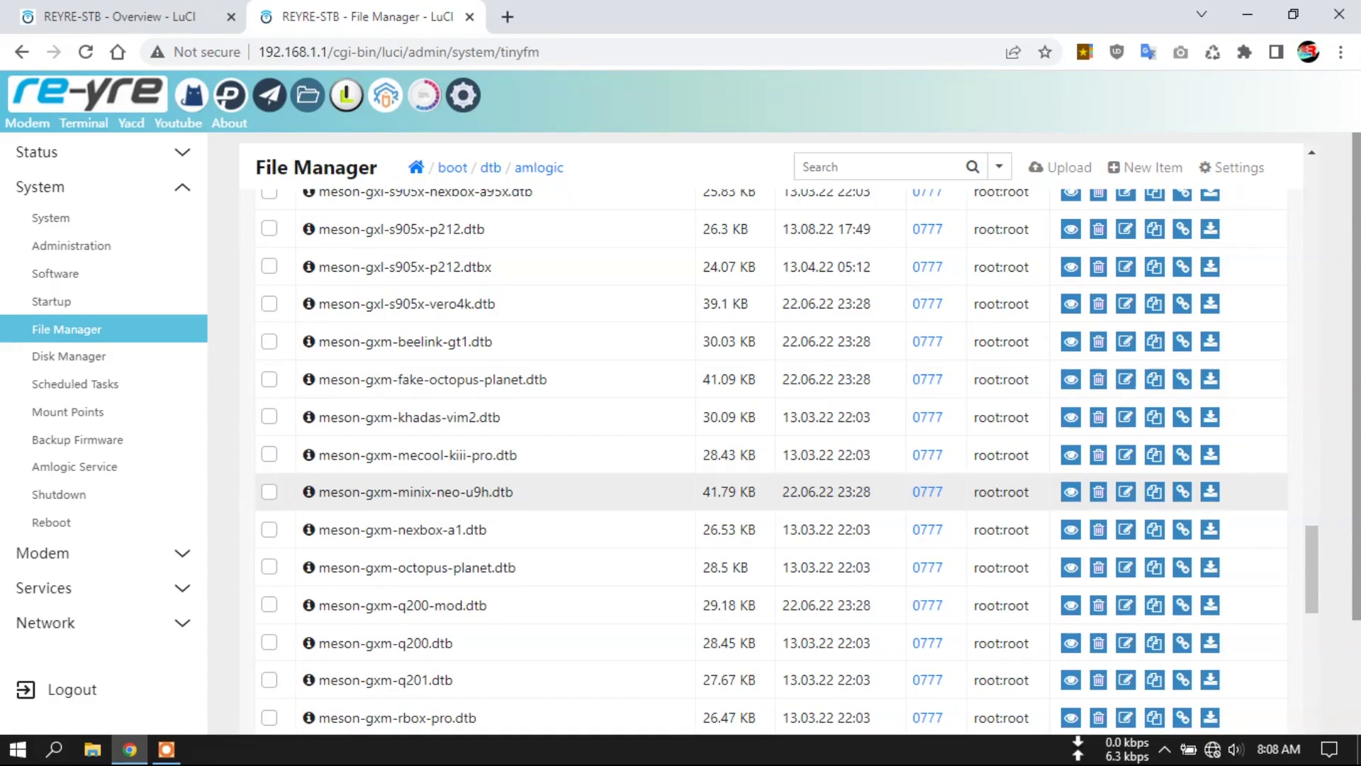
pyautogui.moveTo(1311, 567); pyautogui.dragTo(1276, 163)
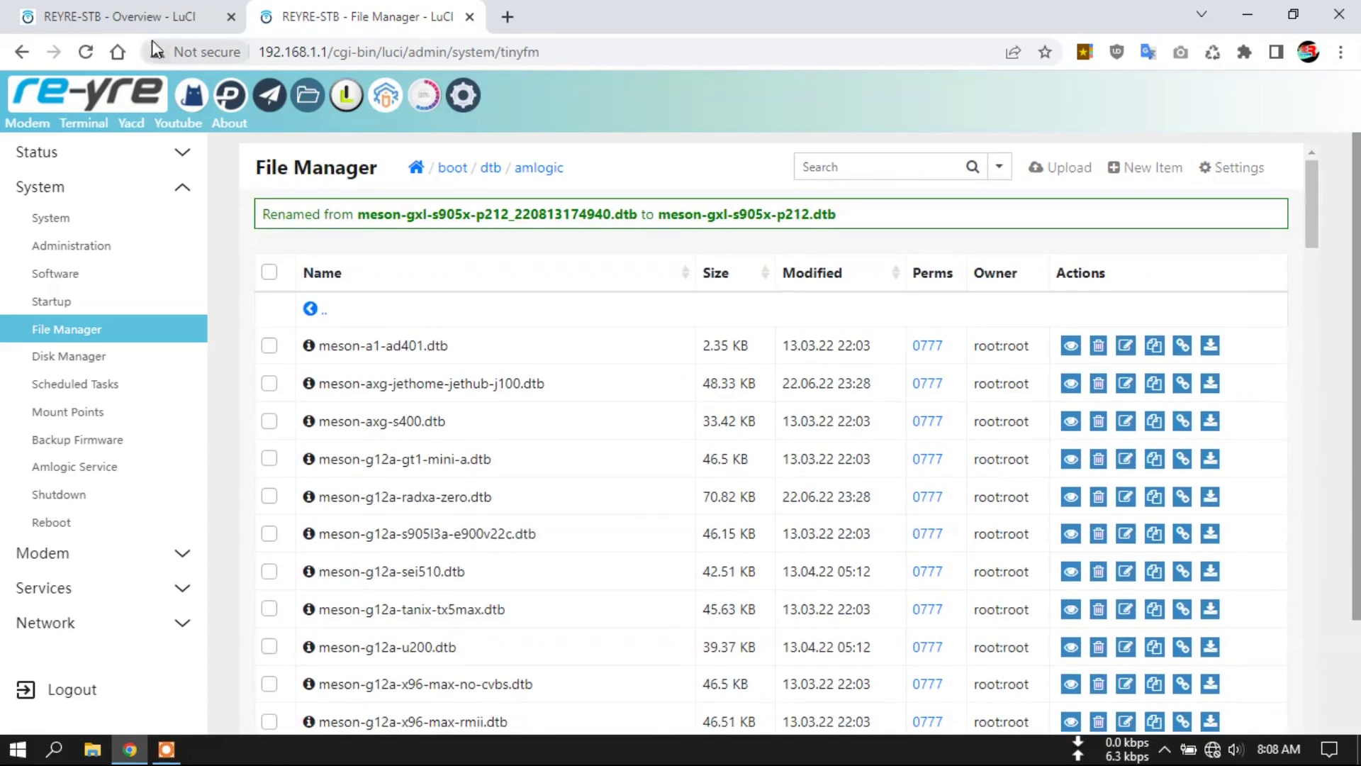
pyautogui.click(114, 100)
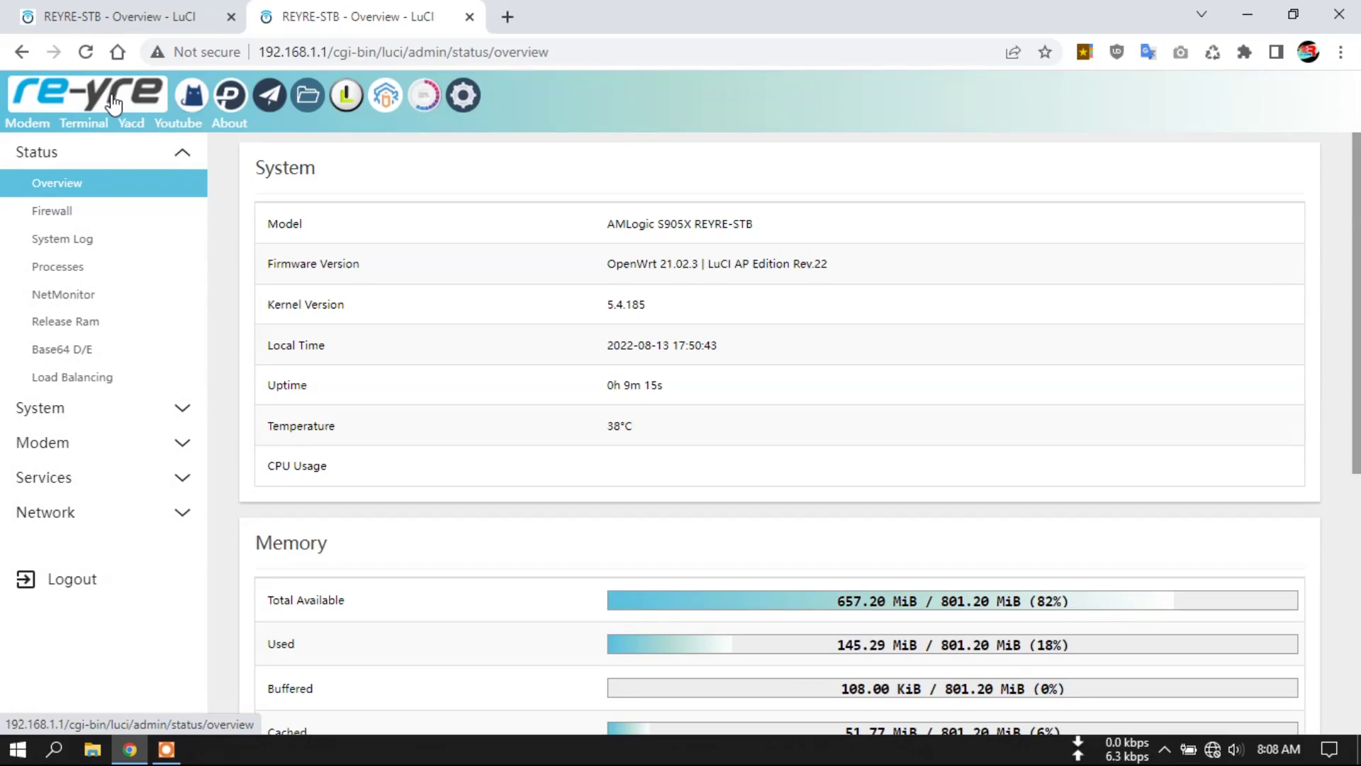